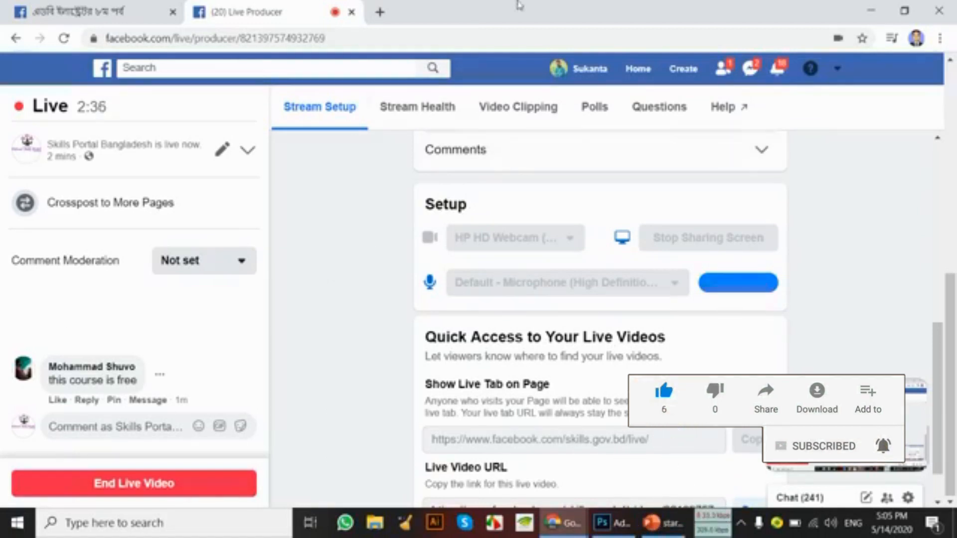
# Switch to Photoshop and create a new A4 document at 300 pixels/inch in RGB Color with a white background.
pyautogui.click(631, 532)
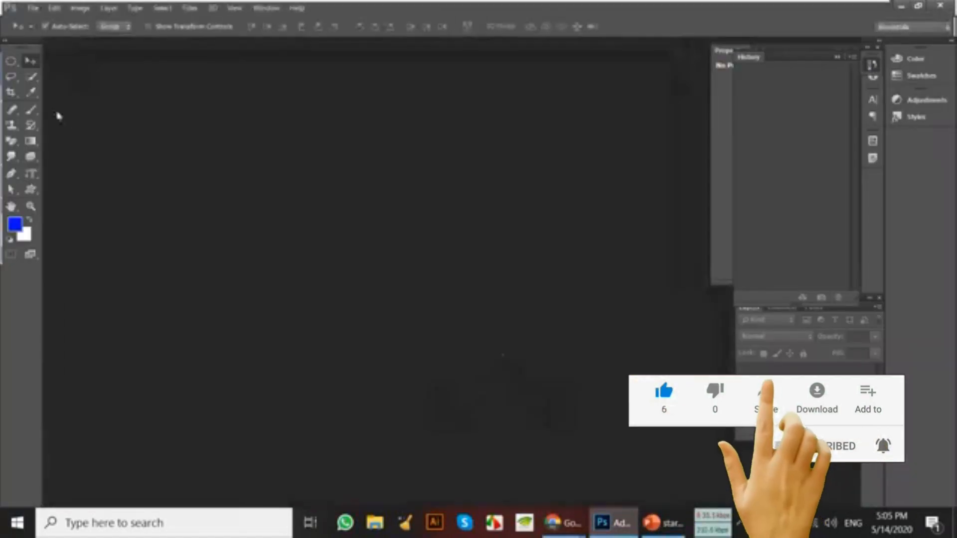
pyautogui.click(32, 189)
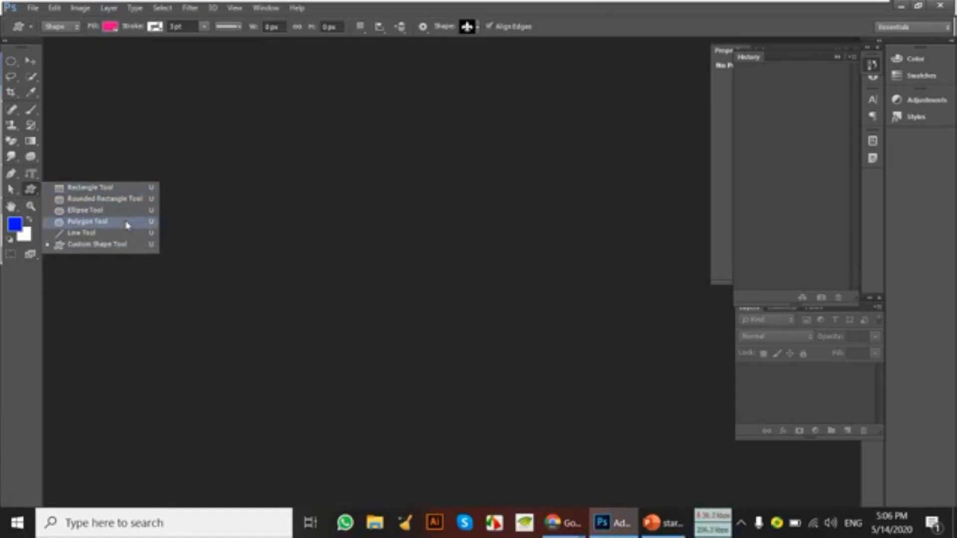
pyautogui.click(32, 7)
pyautogui.click(33, 8)
pyautogui.click(82, 18)
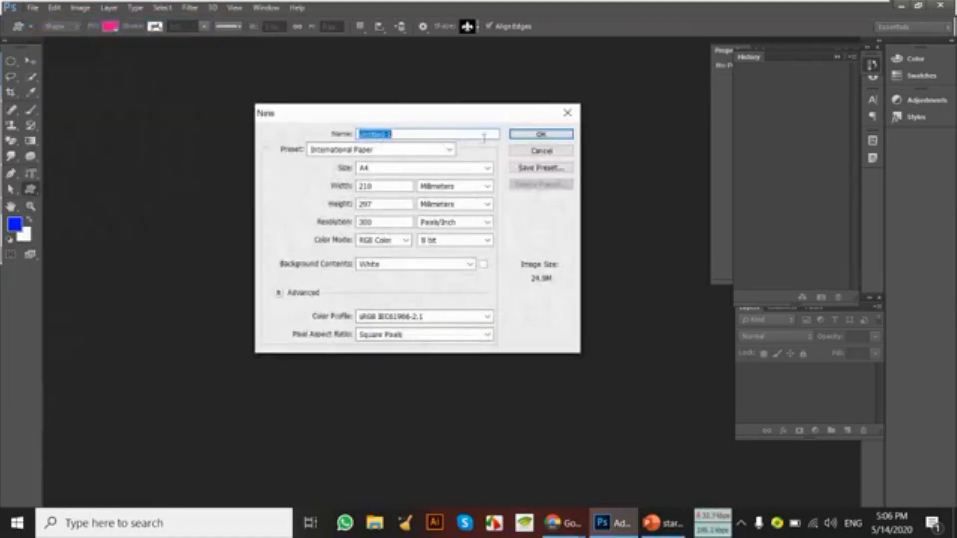
pyautogui.click(528, 135)
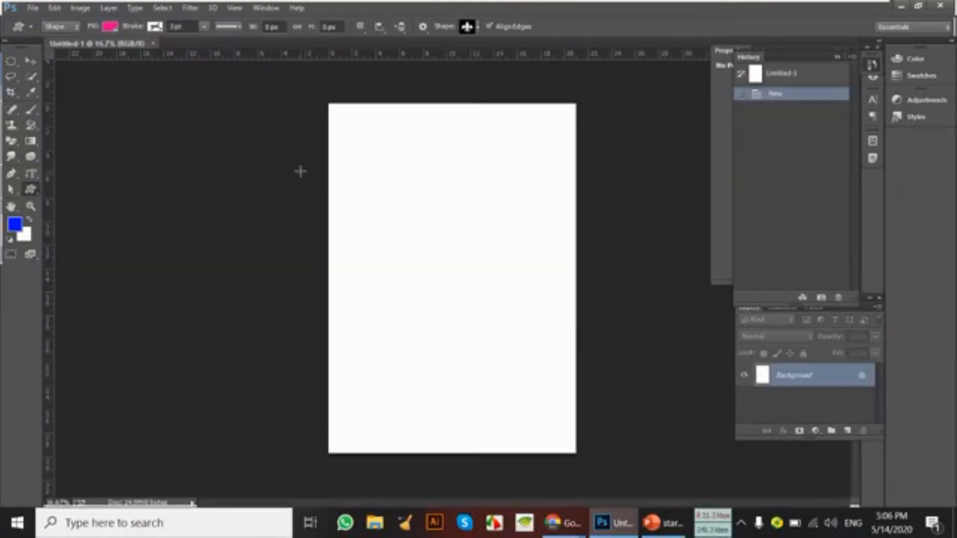
# Draw a many-petalled flower about 604 px wide in the upper middle of the page with the Custom Shape tool.
pyautogui.rightClick(33, 192)
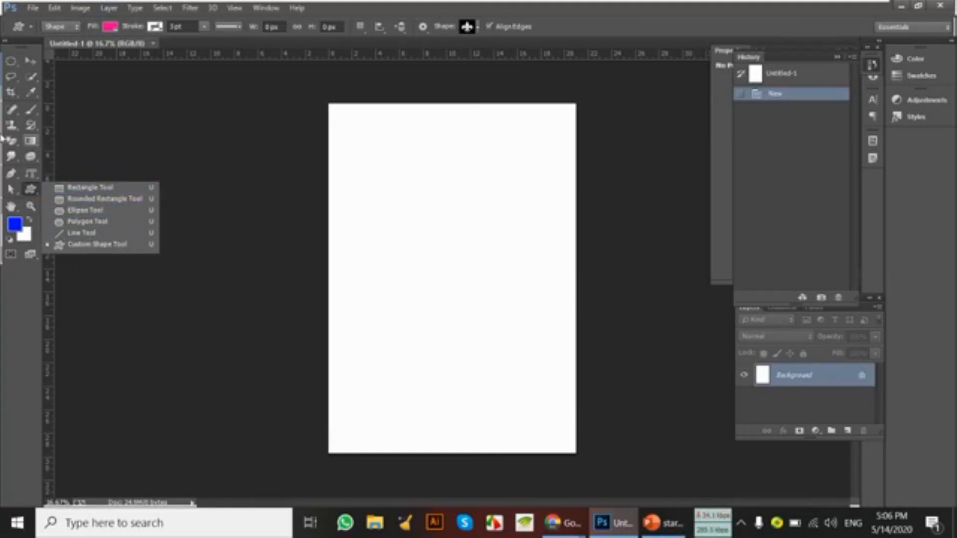
pyautogui.click(117, 251)
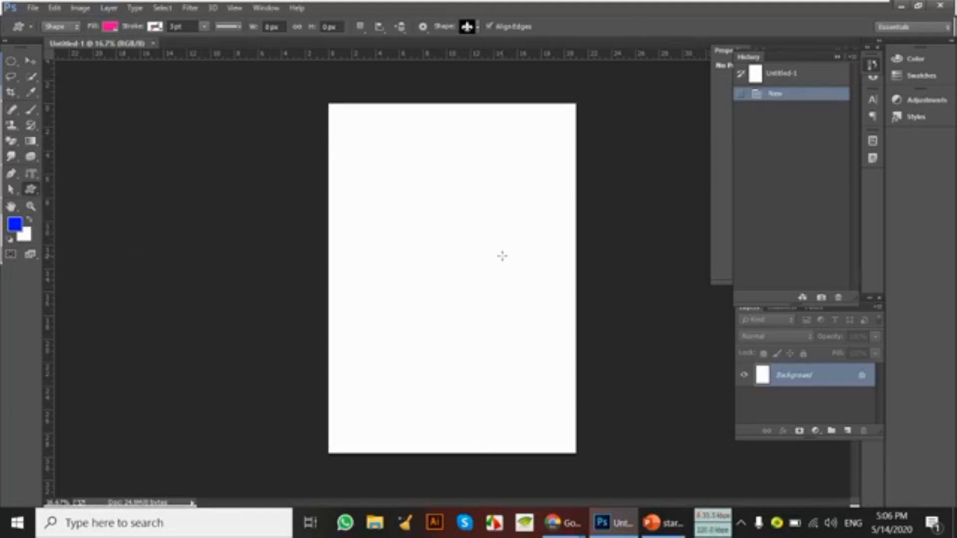
pyautogui.hotkey('ctrl', '+')
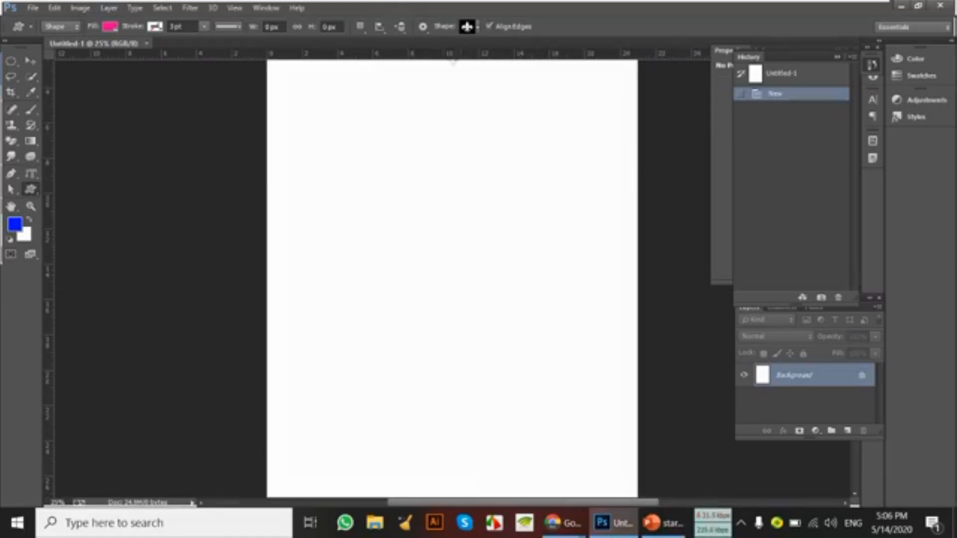
pyautogui.click(477, 27)
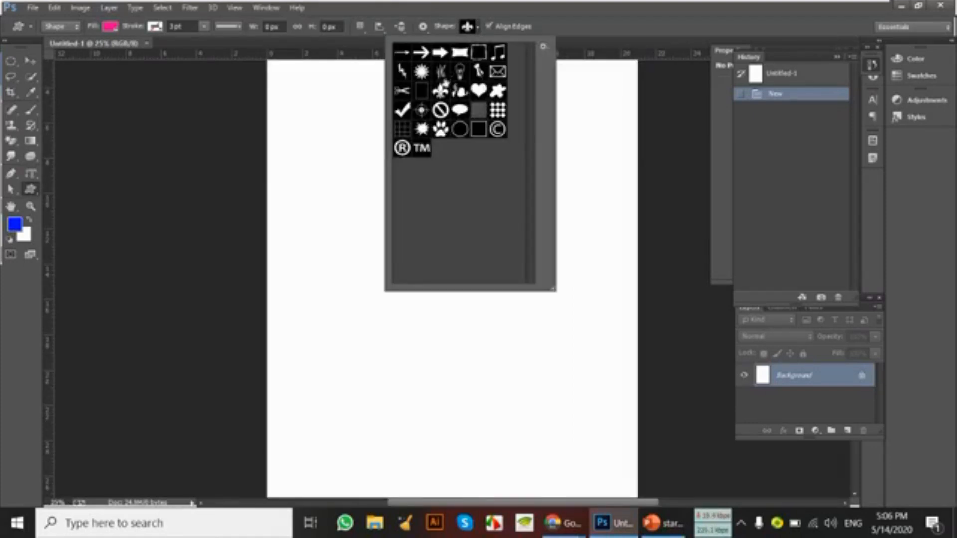
pyautogui.click(421, 72)
pyautogui.click(109, 28)
pyautogui.click(155, 27)
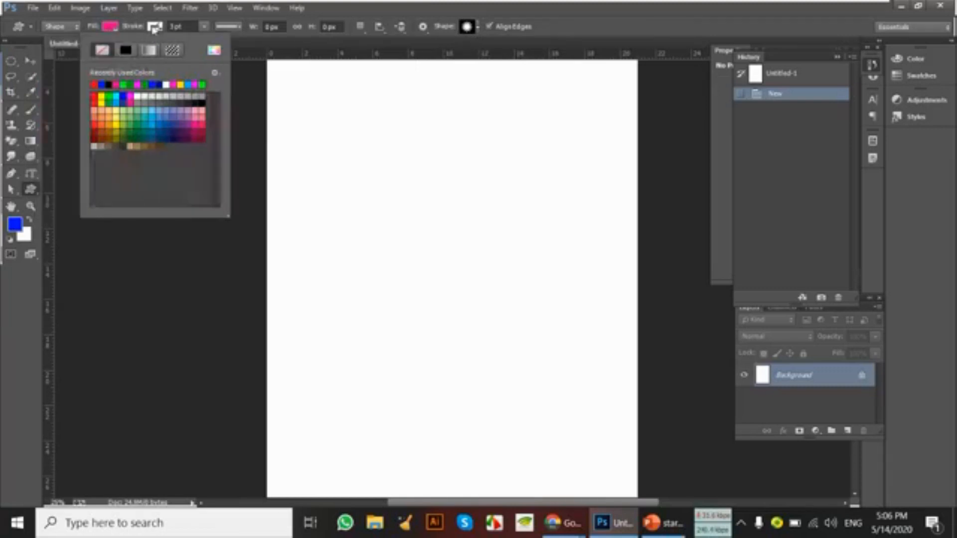
pyautogui.click(111, 27)
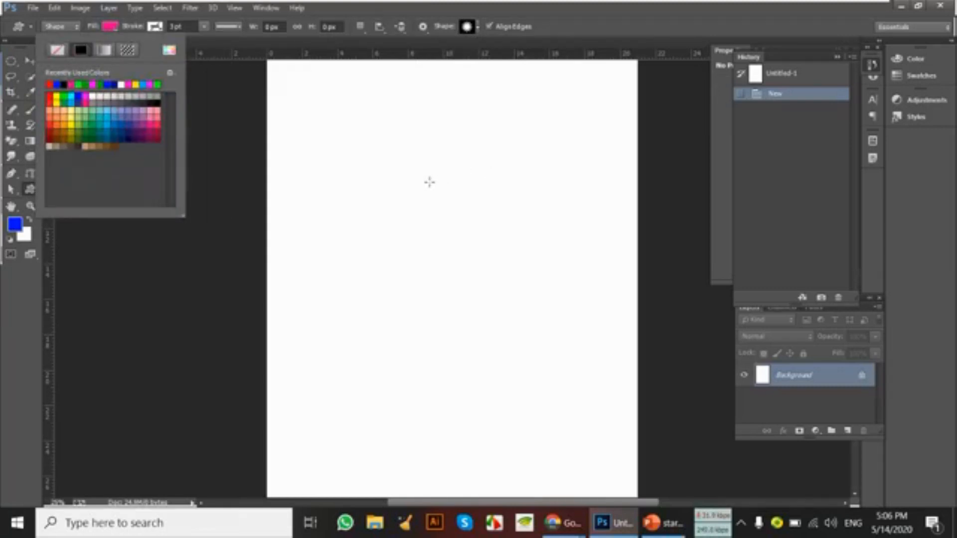
pyautogui.moveTo(427, 183); pyautogui.dragTo(517, 314)
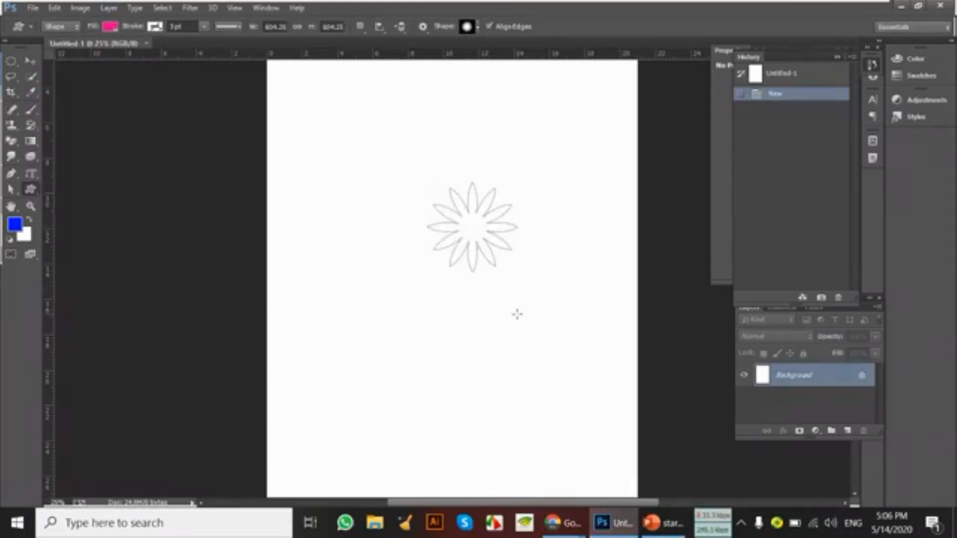
# Set the flower's fill to yellow and its stroke to red.
pyautogui.click(110, 27)
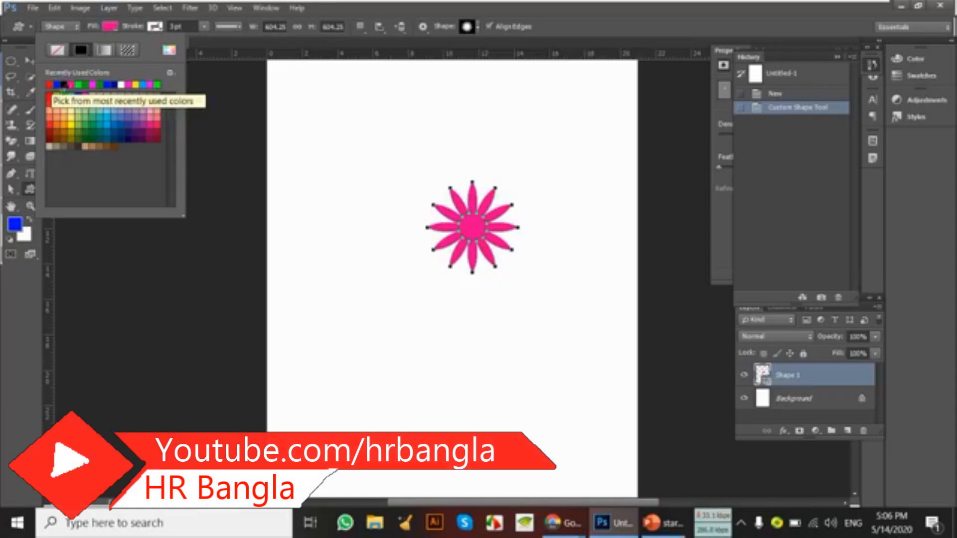
pyautogui.click(62, 108)
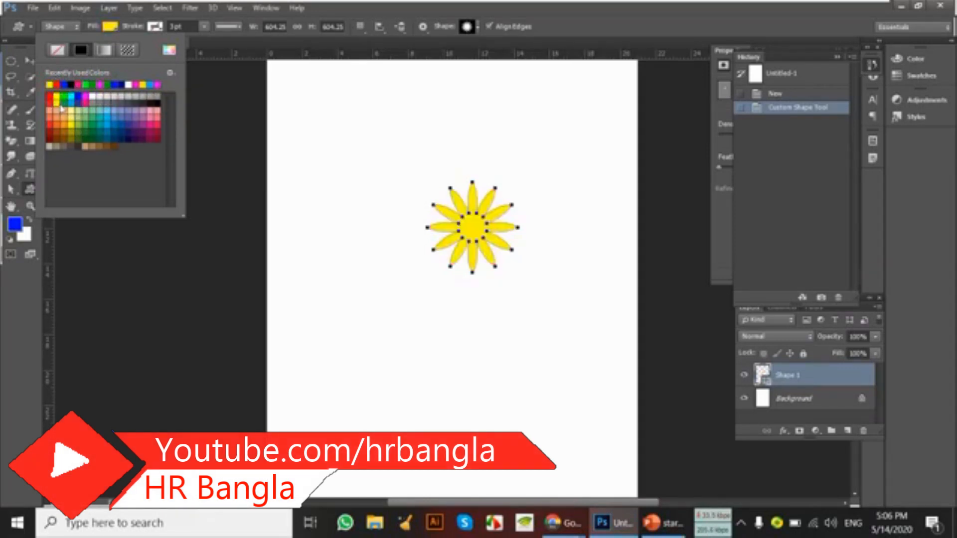
pyautogui.click(155, 27)
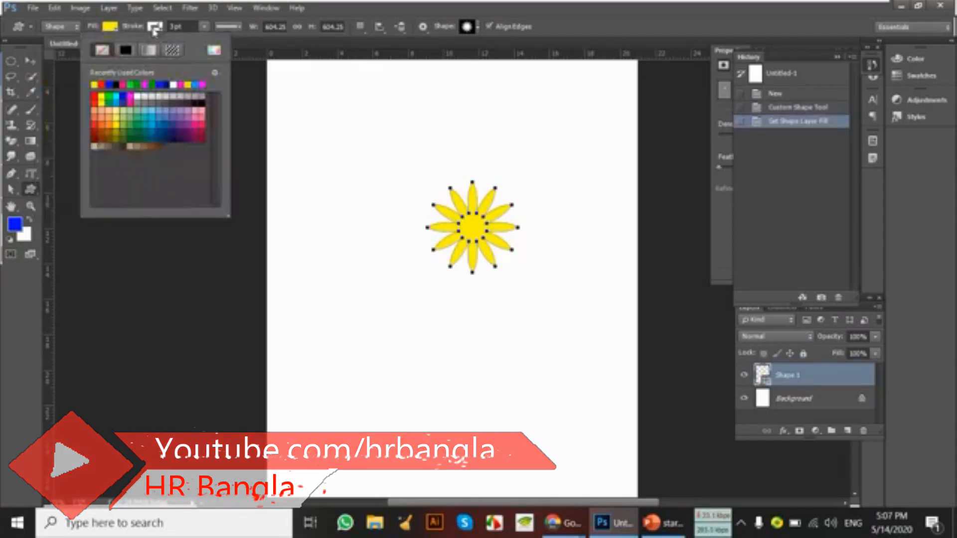
pyautogui.click(101, 84)
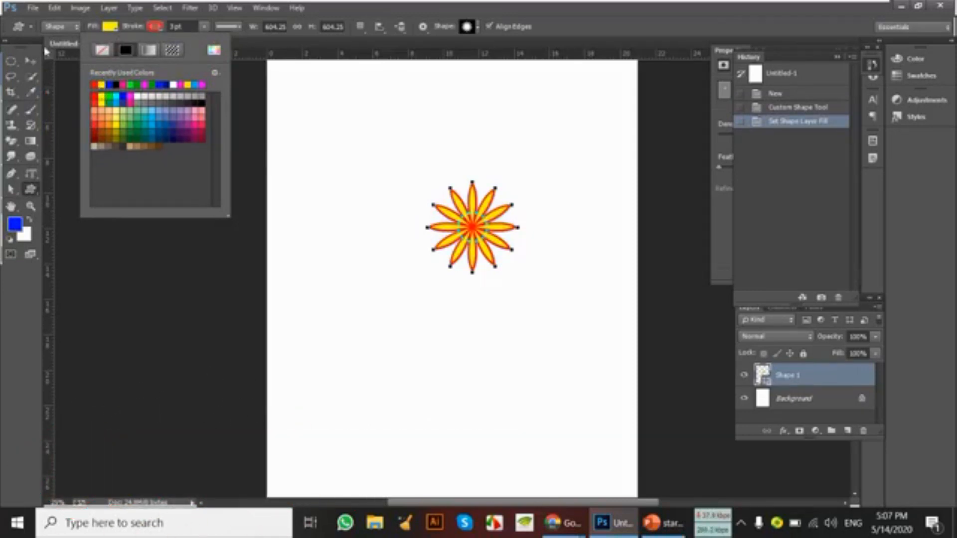
# Move the flower slightly up and to the left on the page, and deselect it.
pyautogui.click(31, 61)
pyautogui.moveTo(473, 228); pyautogui.dragTo(452, 184)
pyautogui.click(513, 279)
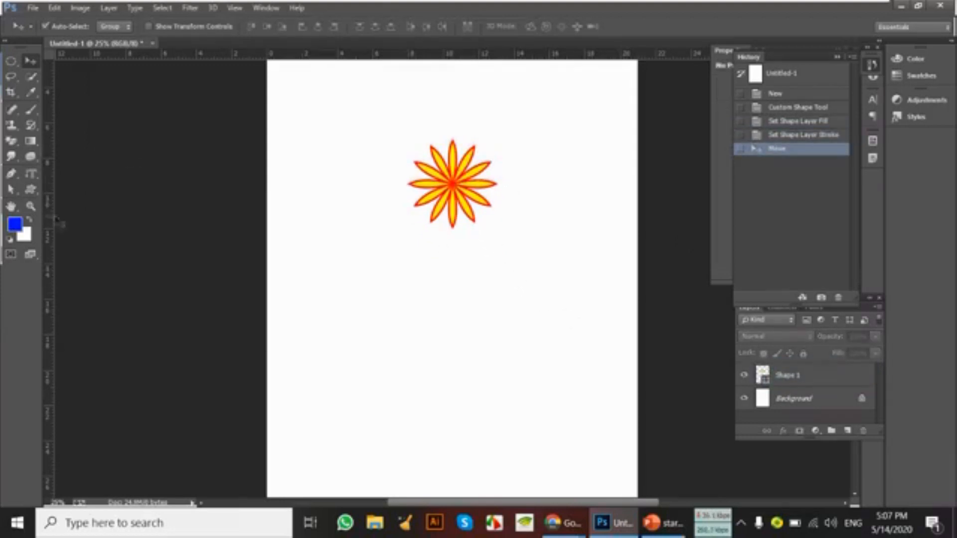
# Place six copies of the flower around the page with the Move tool.
pyautogui.click(30, 189)
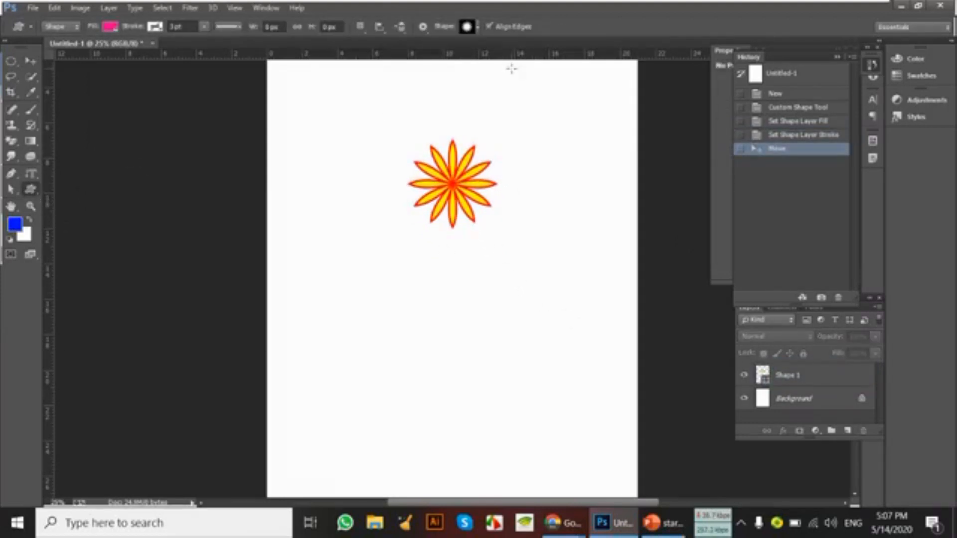
pyautogui.click(31, 61)
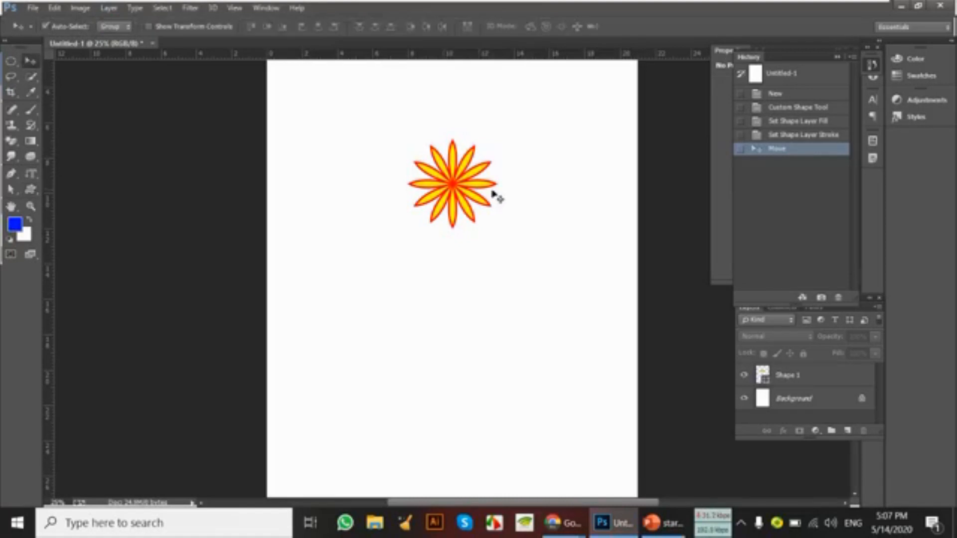
pyautogui.moveTo(462, 187); pyautogui.dragTo(469, 114)
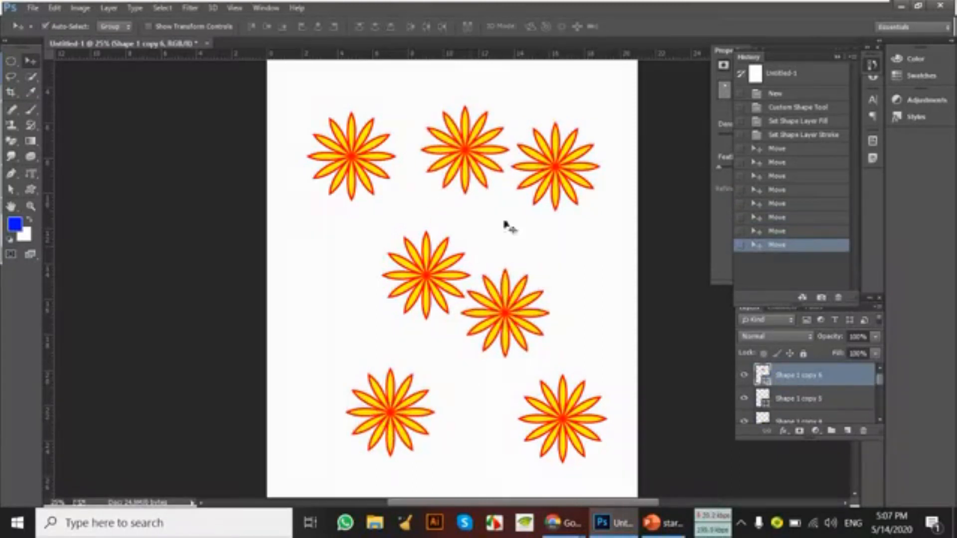
# Revert to the state before the flower was copied, and move the single flower slightly higher on the page.
pyautogui.click(796, 150)
pyautogui.moveTo(461, 200); pyautogui.dragTo(449, 165)
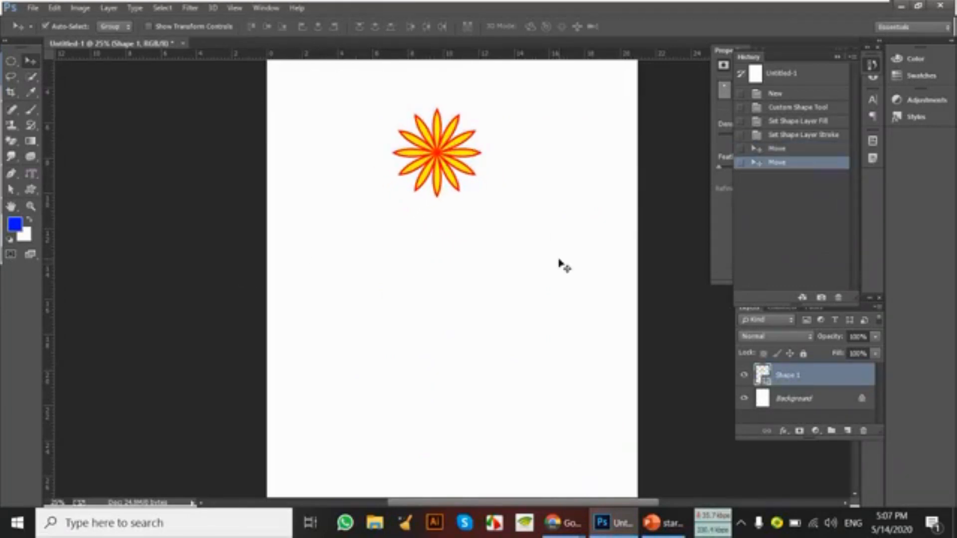
# Switch to the Facebook Live Producer page in Chrome and read through the viewers' comments.
pyautogui.moveTo(566, 521)
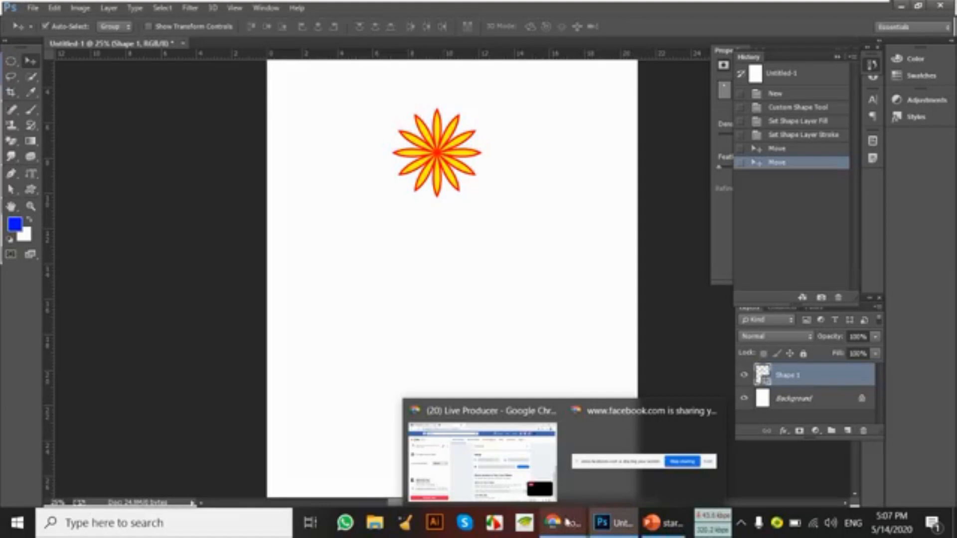
pyautogui.click(482, 461)
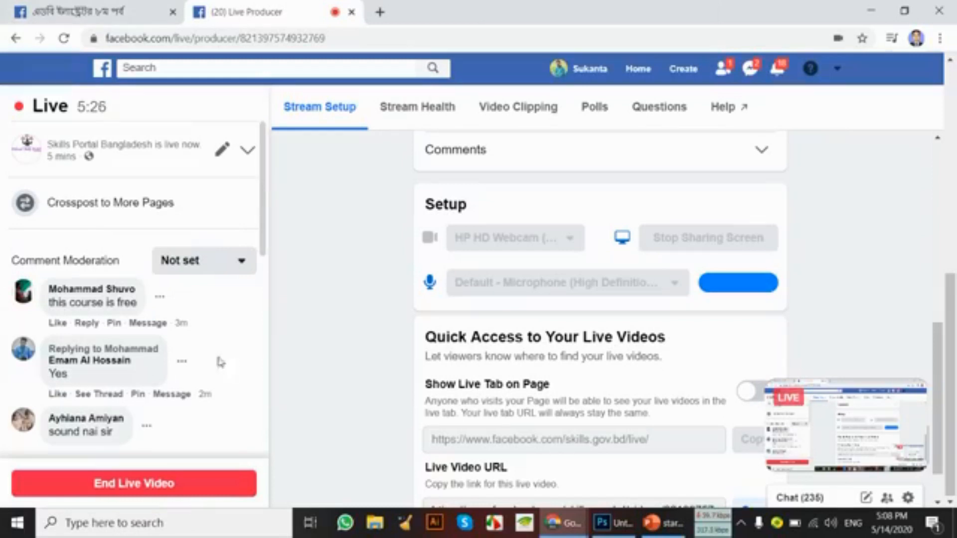
pyautogui.scroll(-5, 209, 343)
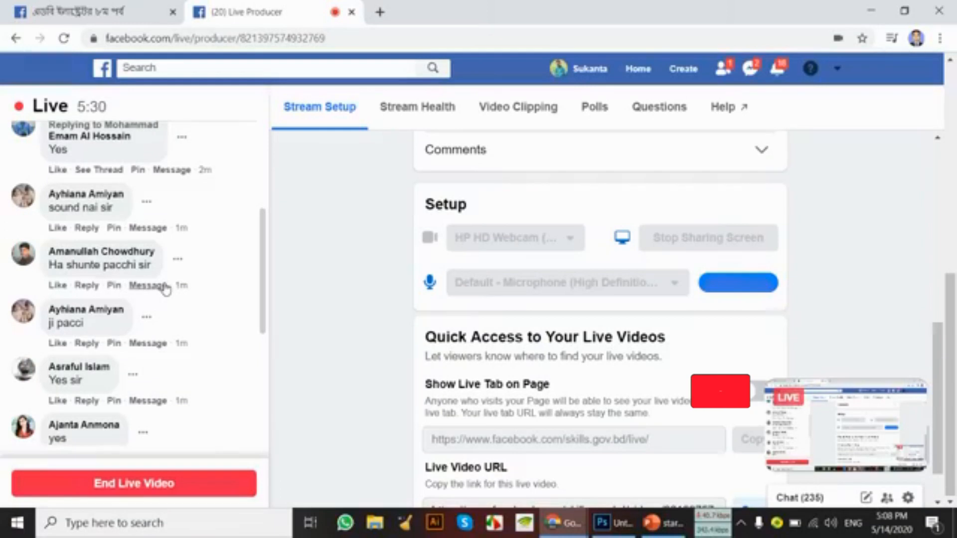
pyautogui.scroll(-5, 166, 289)
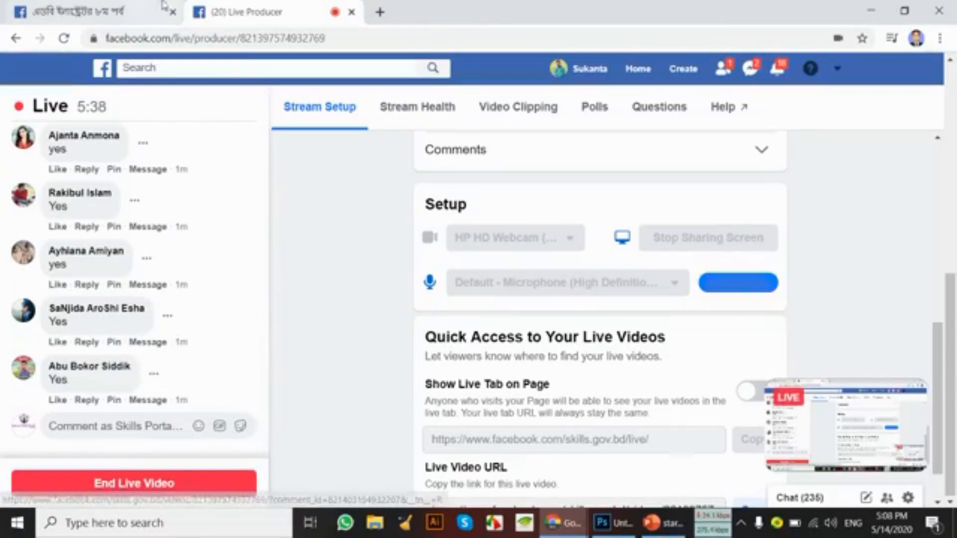
# Switch back to Photoshop and draw a fleur-de-lis custom shape below and to the left of the flower.
pyautogui.click(614, 530)
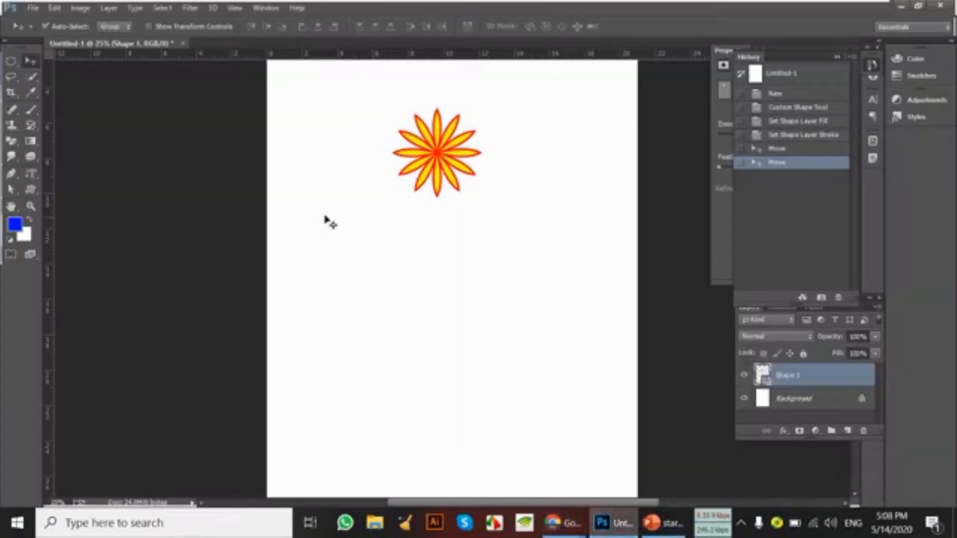
pyautogui.moveTo(35, 191); pyautogui.dragTo(67, 200)
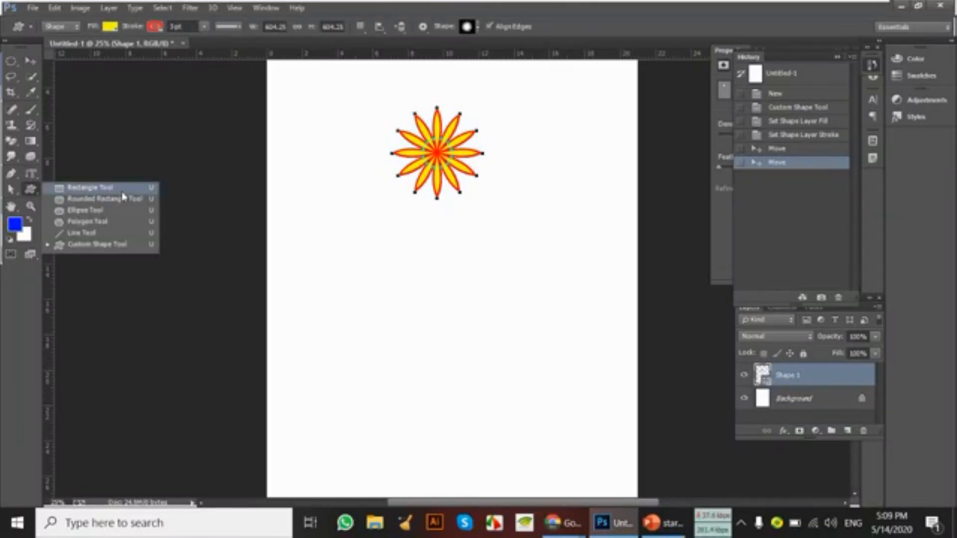
pyautogui.click(110, 249)
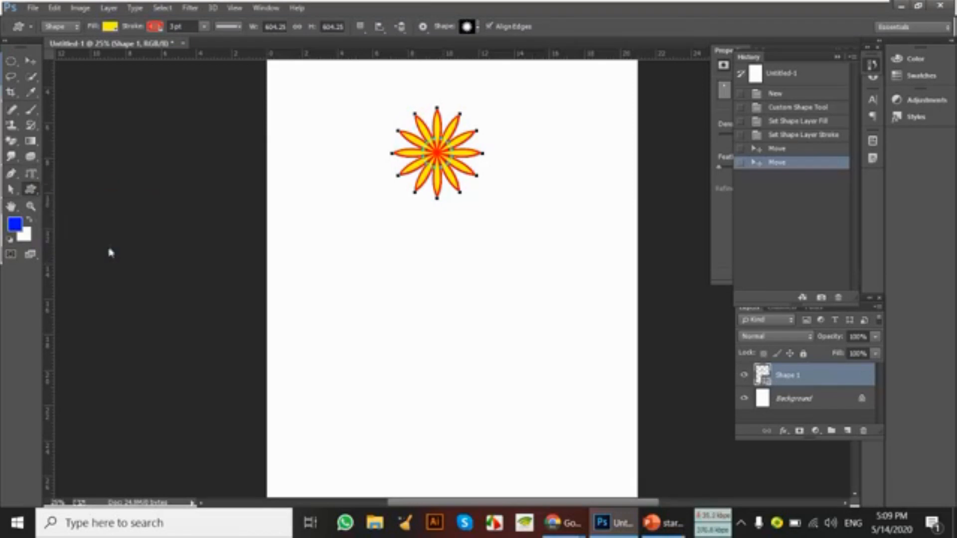
pyautogui.click(477, 28)
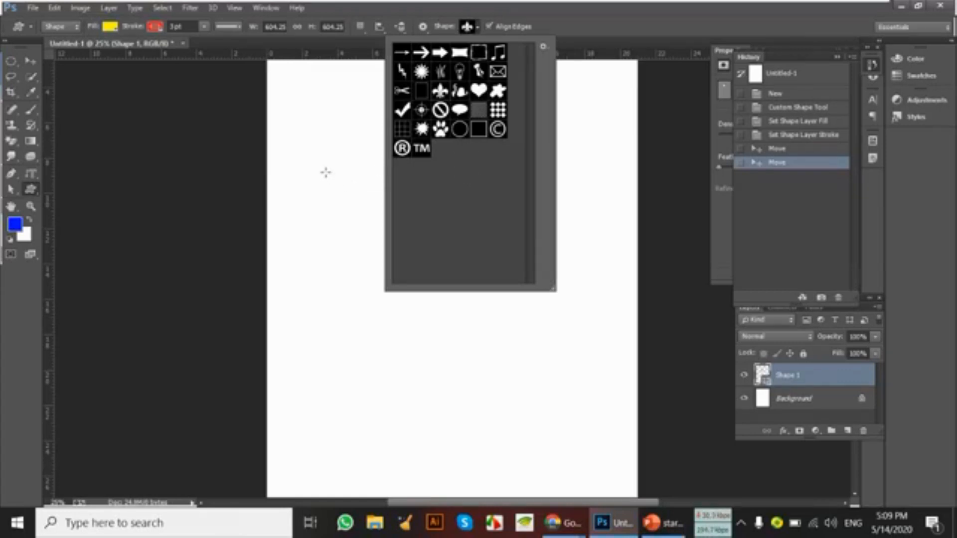
pyautogui.click(326, 173)
pyautogui.moveTo(326, 173); pyautogui.dragTo(407, 336)
# Change the fill of the shape layer to bright green.
pyautogui.click(109, 28)
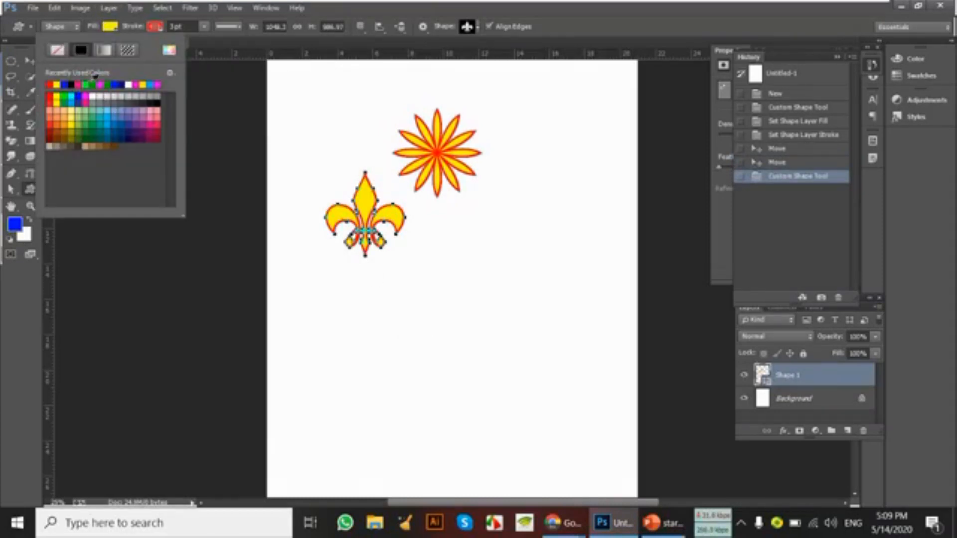
pyautogui.click(93, 85)
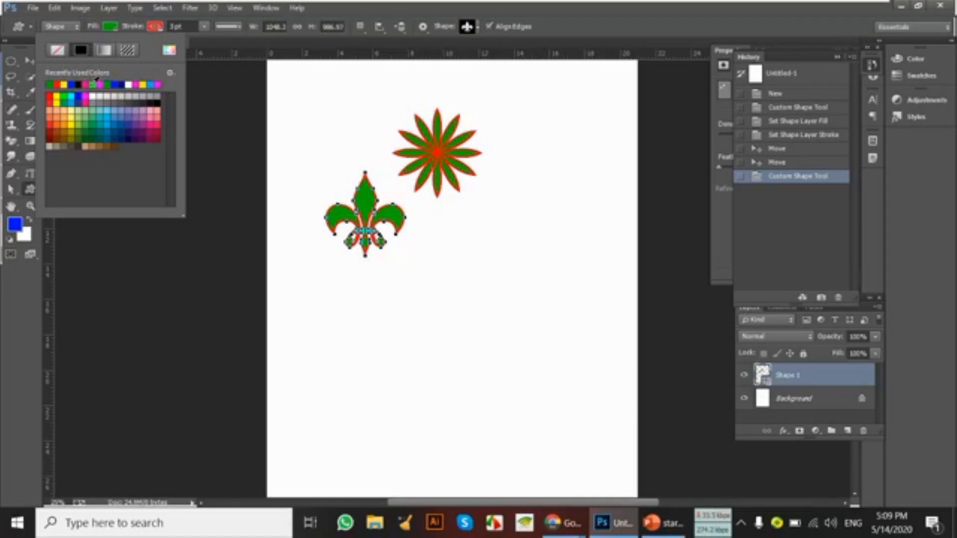
pyautogui.click(95, 84)
# Move the shape layer with the flower and fleur-de-lis slightly down and to the right.
pyautogui.click(30, 61)
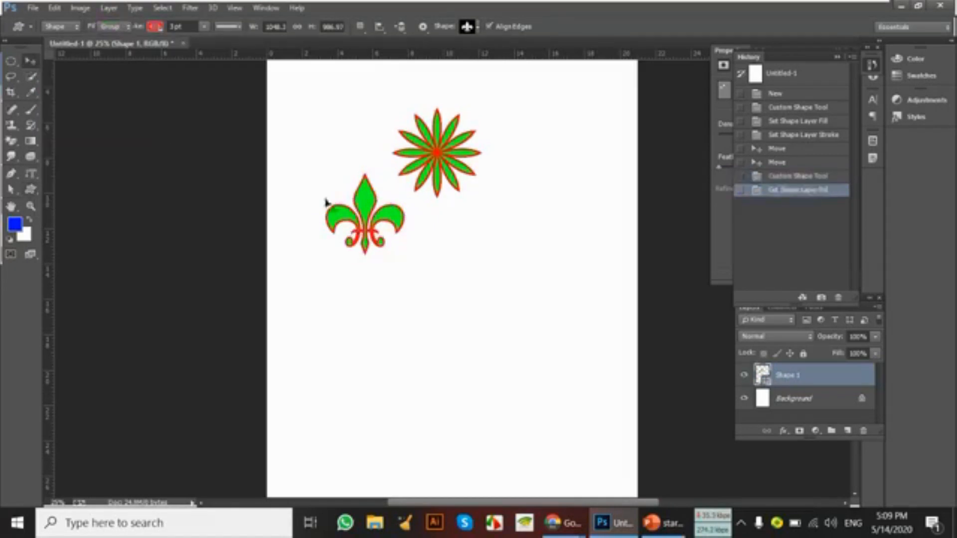
pyautogui.moveTo(373, 222); pyautogui.dragTo(392, 251)
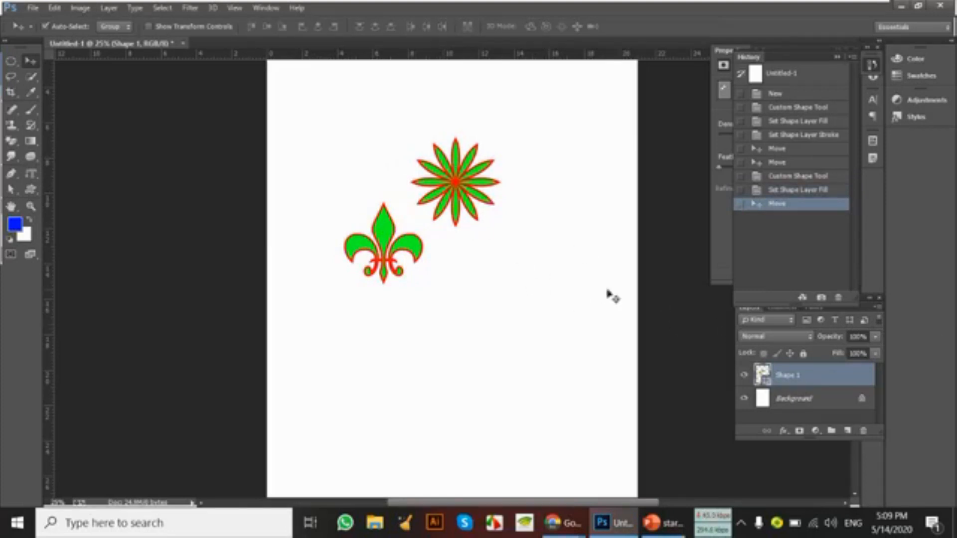
pyautogui.moveTo(470, 217); pyautogui.dragTo(476, 219)
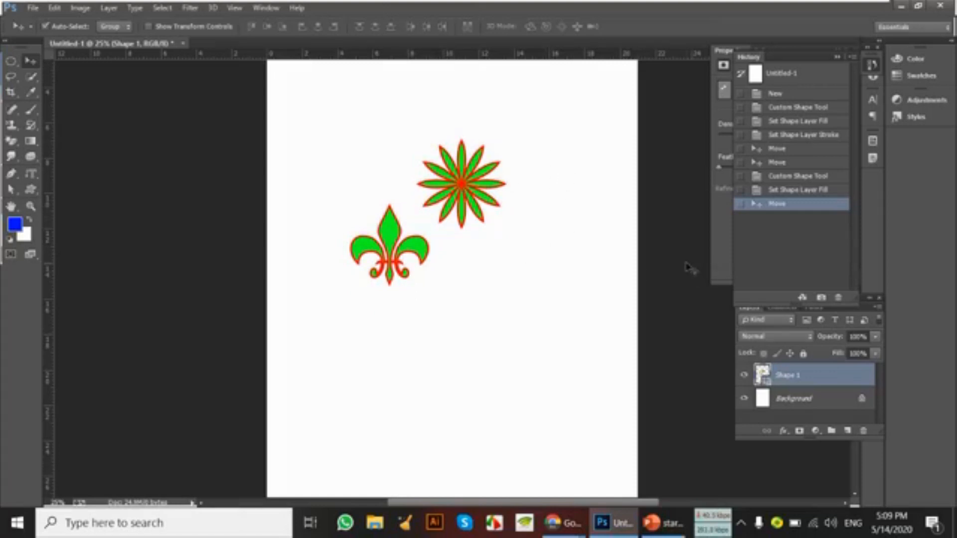
# Undo the last move and the green fill of the shape layer.
pyautogui.hotkey('ctrl', 'z')
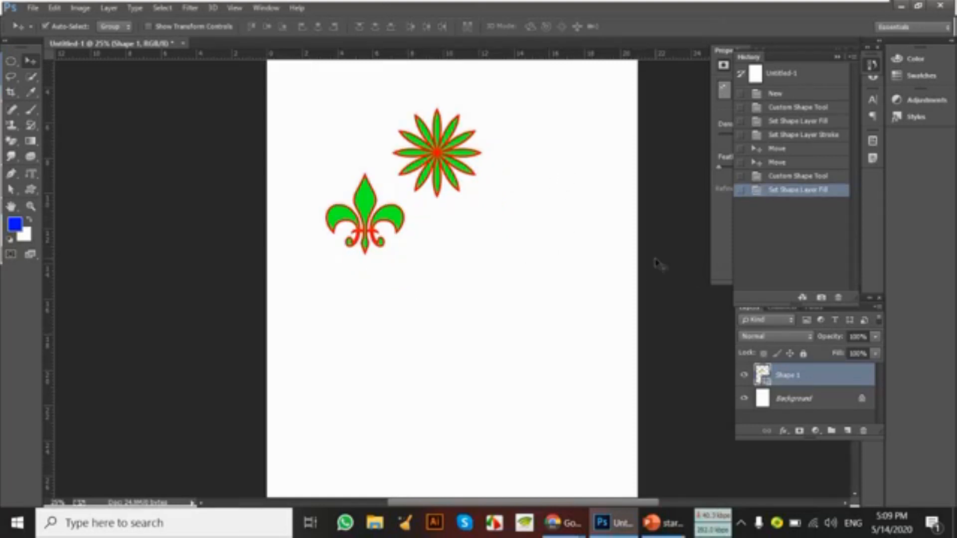
pyautogui.hotkey('ctrl', 'alt', 'z')
pyautogui.hotkey('ctrl', 'alt', 'z')
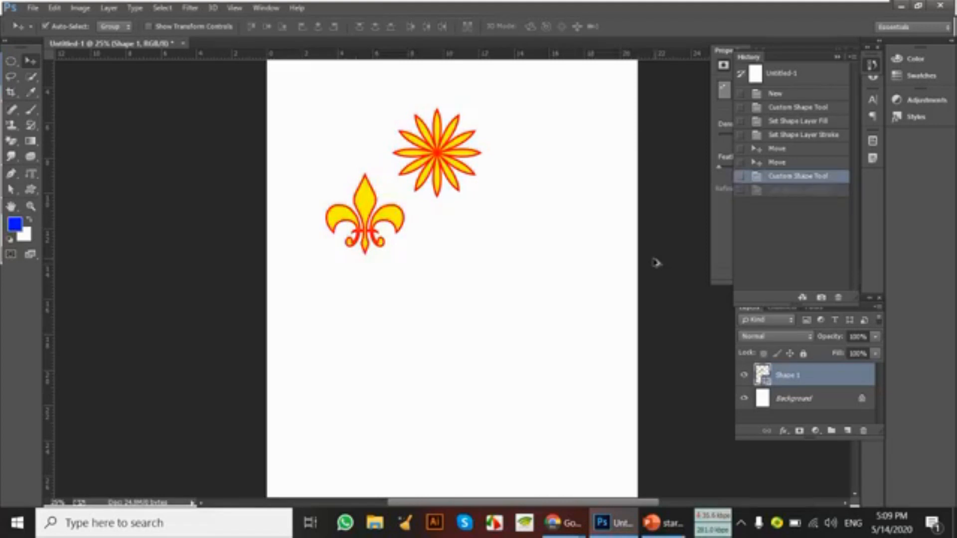
# Create a new layer and draw a fleur-de-lis custom shape about 665 px wide, below and slightly to the left of the flower.
pyautogui.click(847, 430)
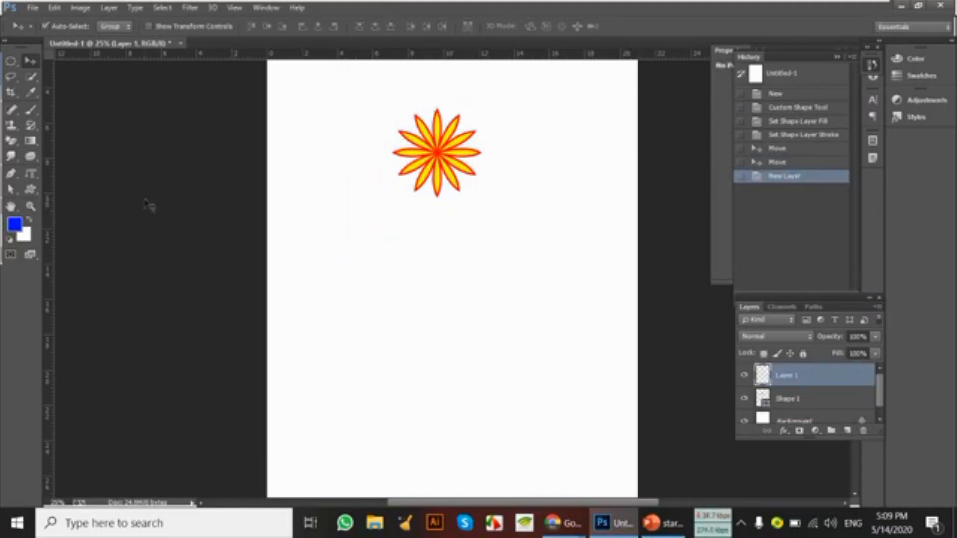
pyautogui.click(31, 189)
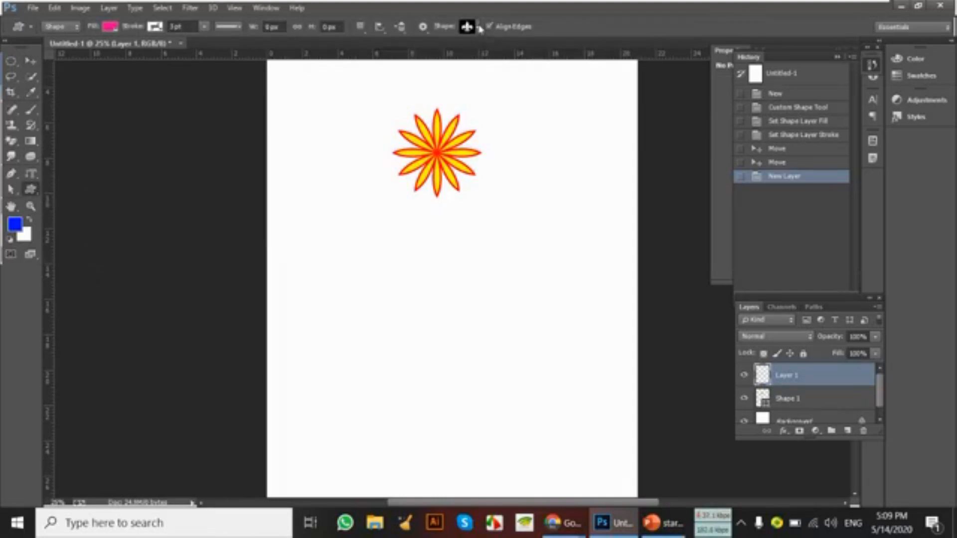
pyautogui.click(478, 27)
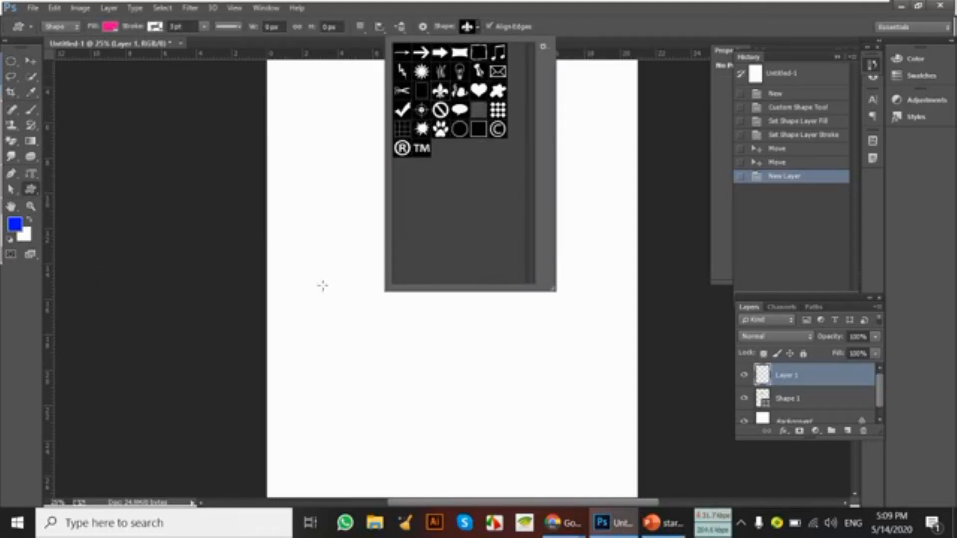
pyautogui.click(337, 270)
pyautogui.moveTo(337, 263); pyautogui.dragTo(435, 370)
# Give the new fleur-de-lis a bright green fill and a blue stroke.
pyautogui.click(108, 27)
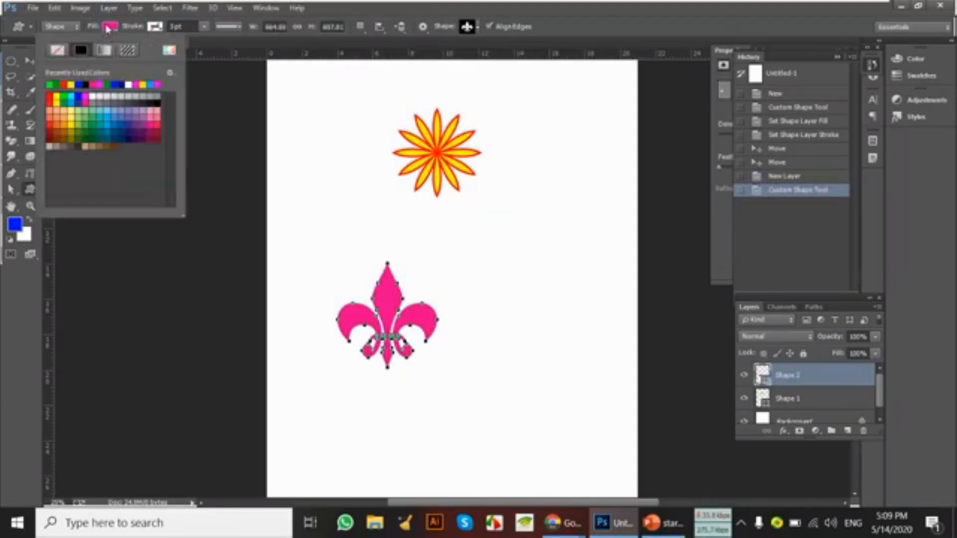
pyautogui.click(49, 84)
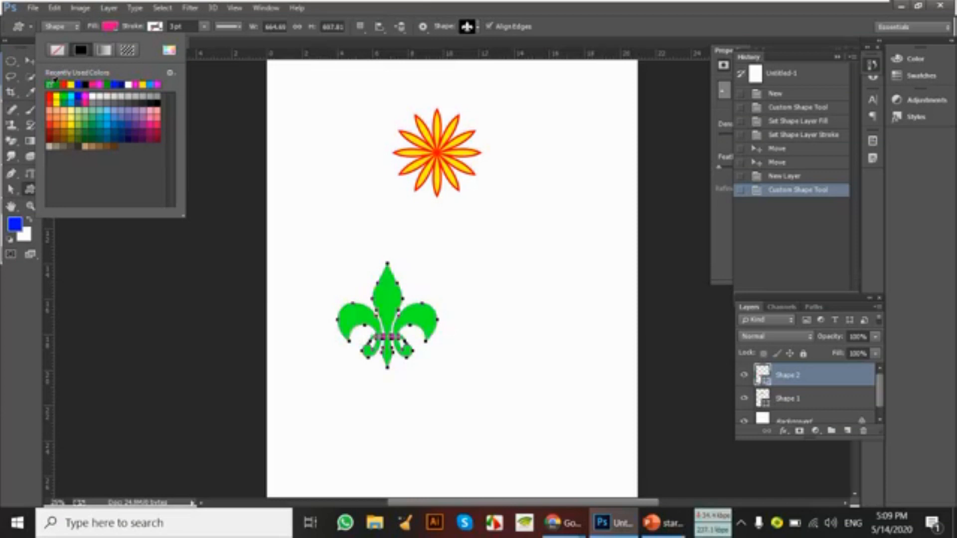
pyautogui.click(158, 28)
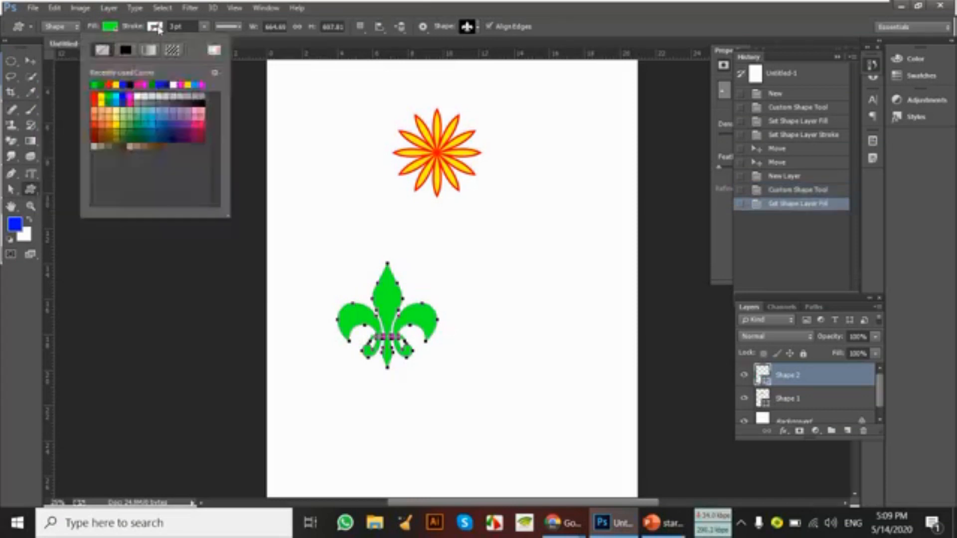
pyautogui.click(158, 28)
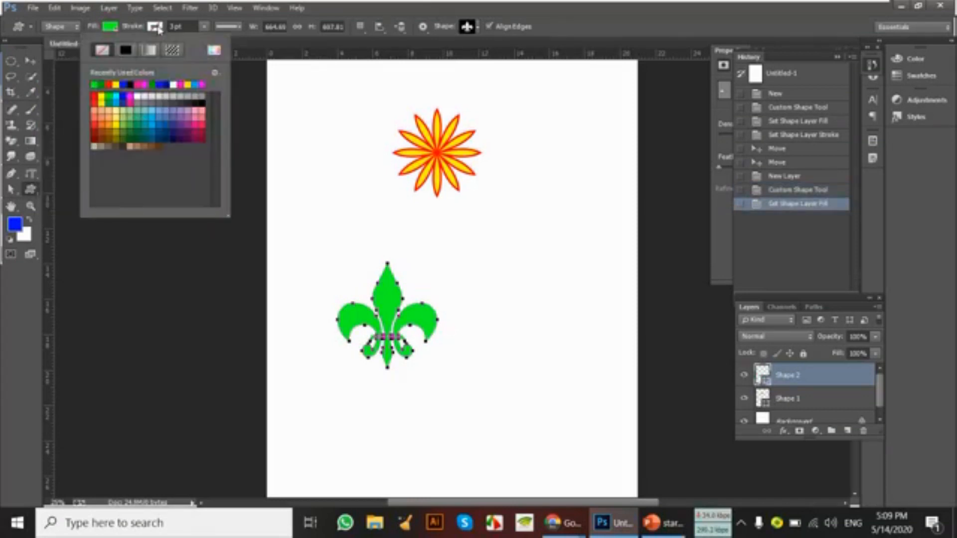
pyautogui.click(129, 84)
# Move the fleur-de-lis up beside the flower on its left and place a copy on the flower's right.
pyautogui.click(30, 60)
pyautogui.moveTo(410, 323); pyautogui.dragTo(364, 168)
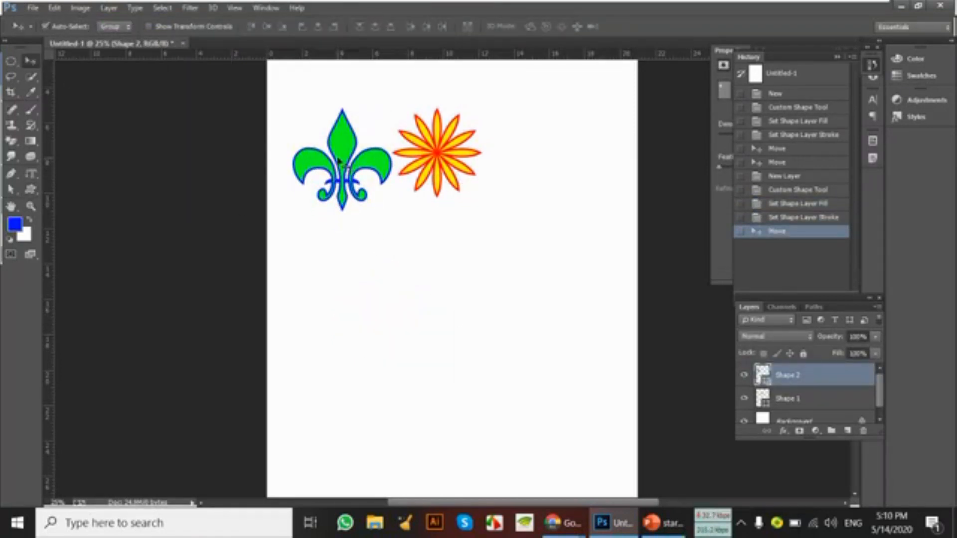
pyautogui.moveTo(336, 159); pyautogui.dragTo(526, 159)
# Select the flower and both fleurs-de-lis together and move the row slightly right to centre it across the page.
pyautogui.click(423, 260)
pyautogui.moveTo(314, 253); pyautogui.dragTo(548, 155)
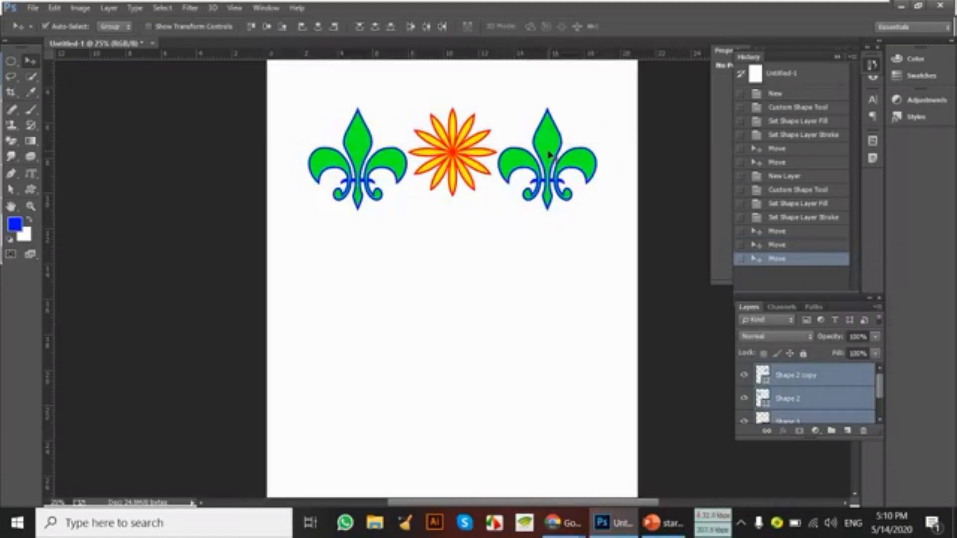
pyautogui.hotkey('ctrl', '-')
# Copy the row of three shapes straight down three times to make four evenly spaced rows, then deselect the layers.
pyautogui.moveTo(377, 256); pyautogui.dragTo(527, 179)
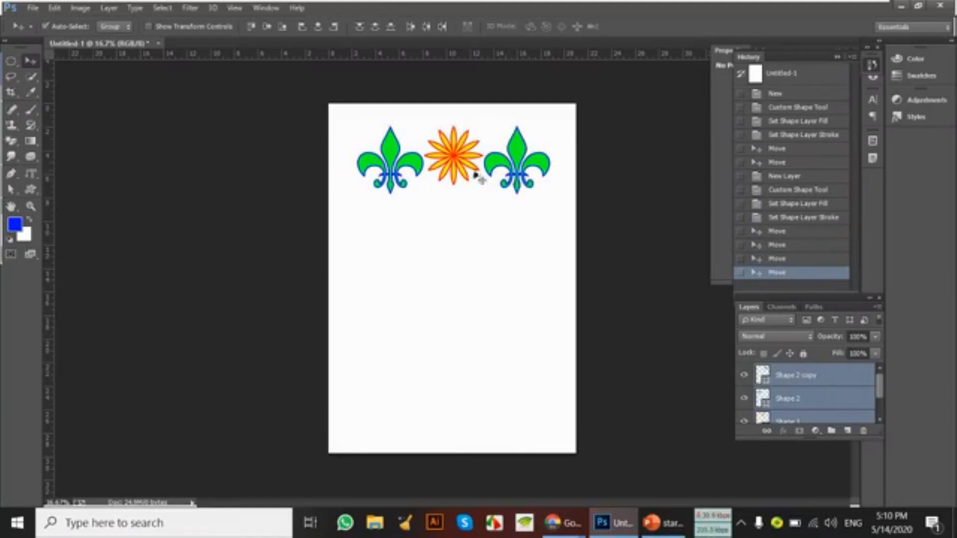
pyautogui.moveTo(456, 186); pyautogui.dragTo(457, 365)
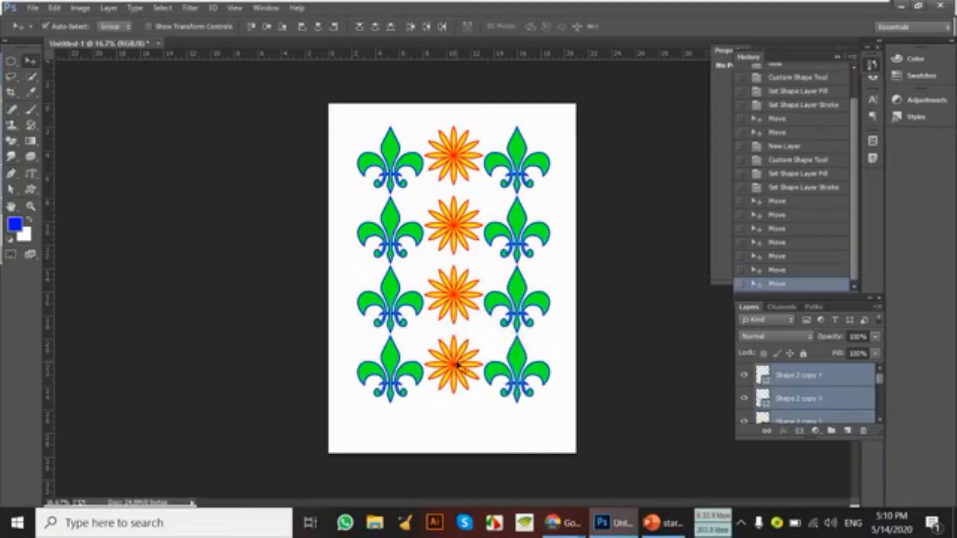
pyautogui.click(461, 420)
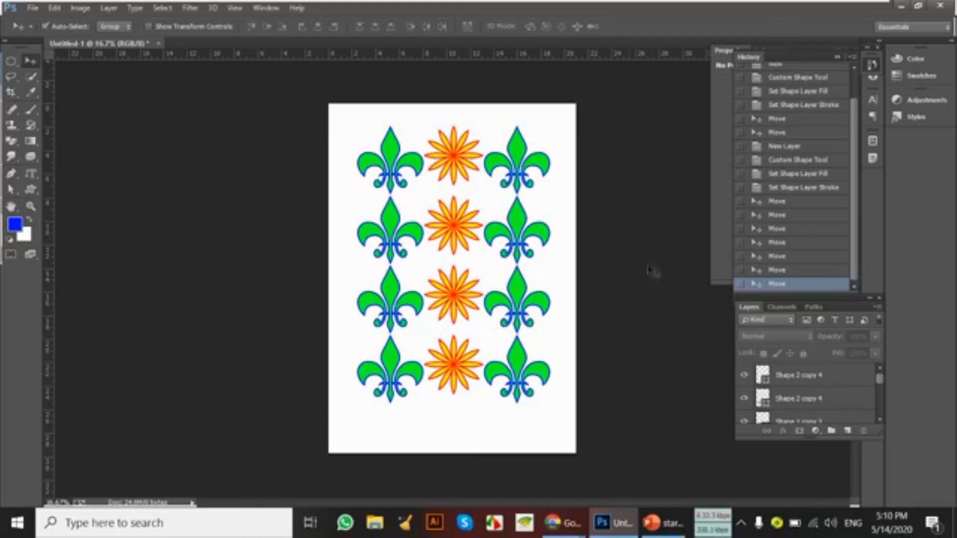
pyautogui.scroll(-5, 812, 393)
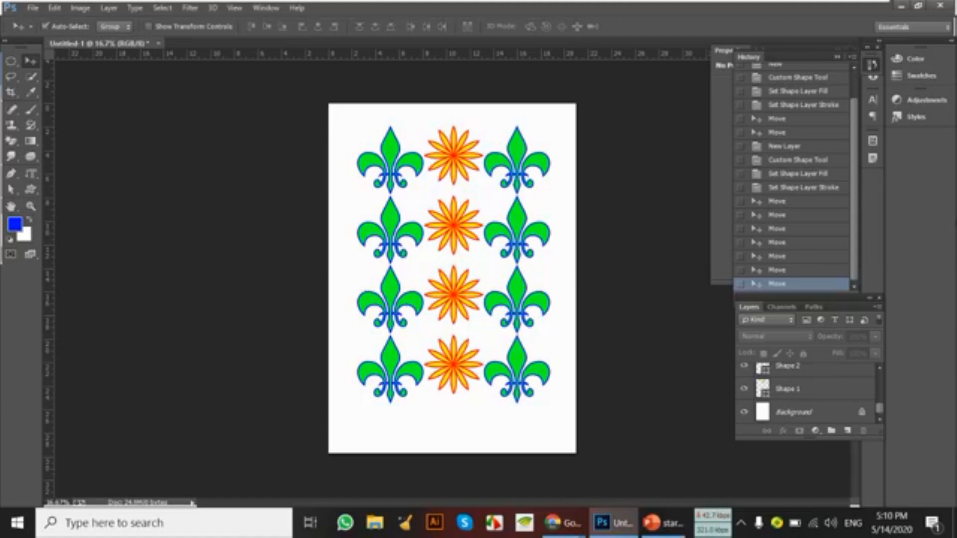
pyautogui.click(951, 42)
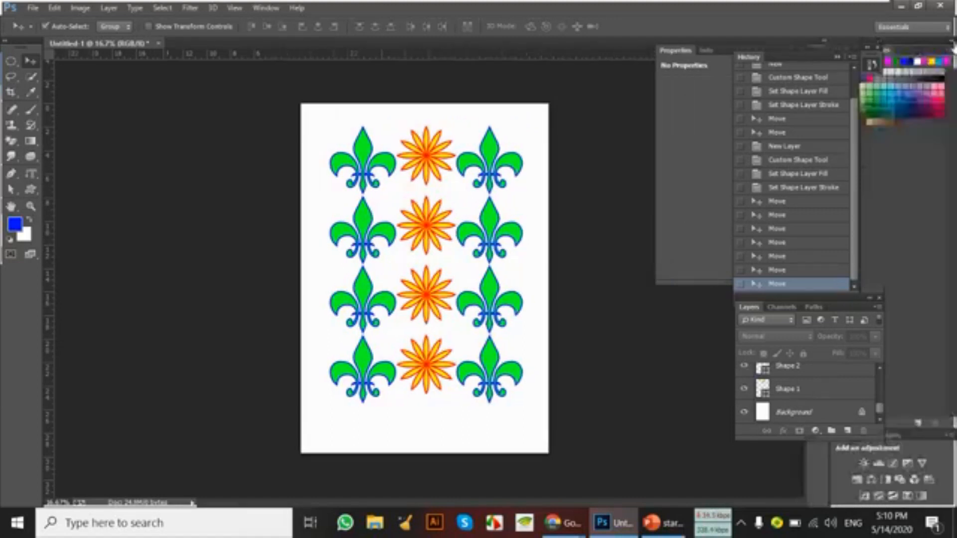
pyautogui.click(951, 42)
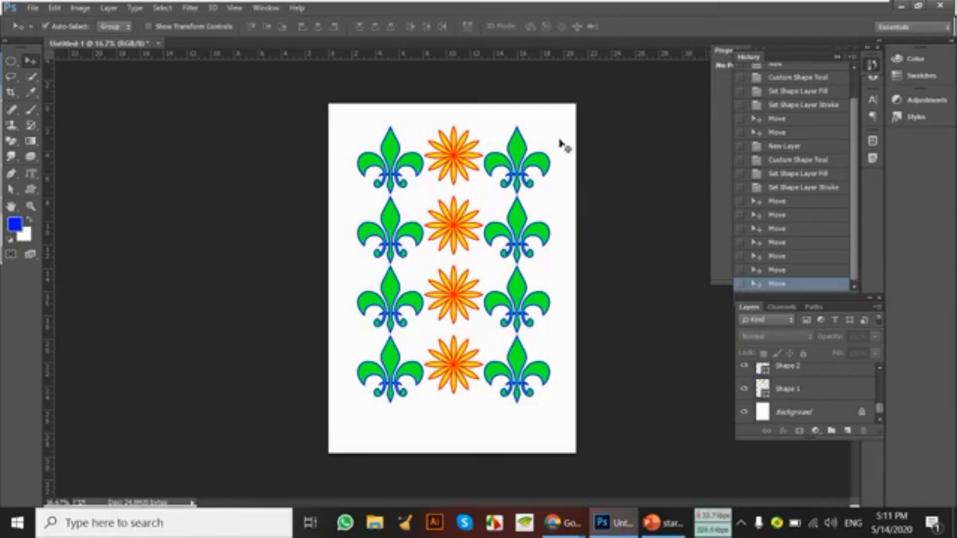
# Convert the locked Background layer into a regular layer, keeping the default name and settings.
pyautogui.click(786, 414)
pyautogui.scroll(5, 792, 396)
pyautogui.scroll(-5, 799, 377)
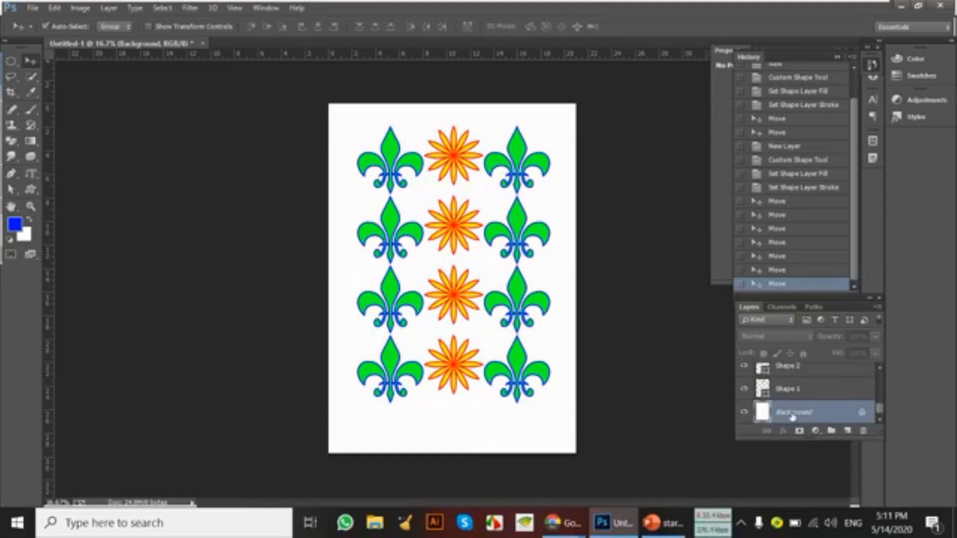
pyautogui.doubleClick(792, 417)
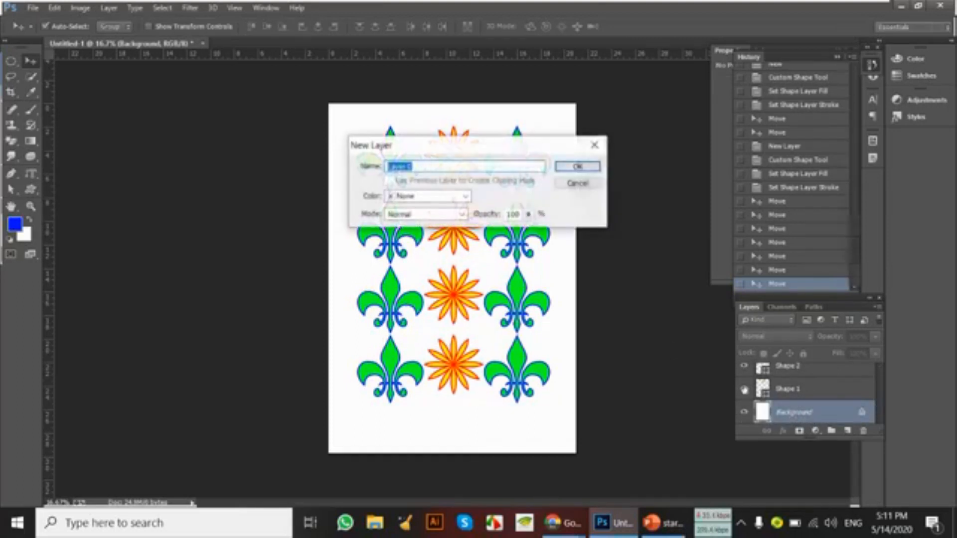
pyautogui.click(594, 171)
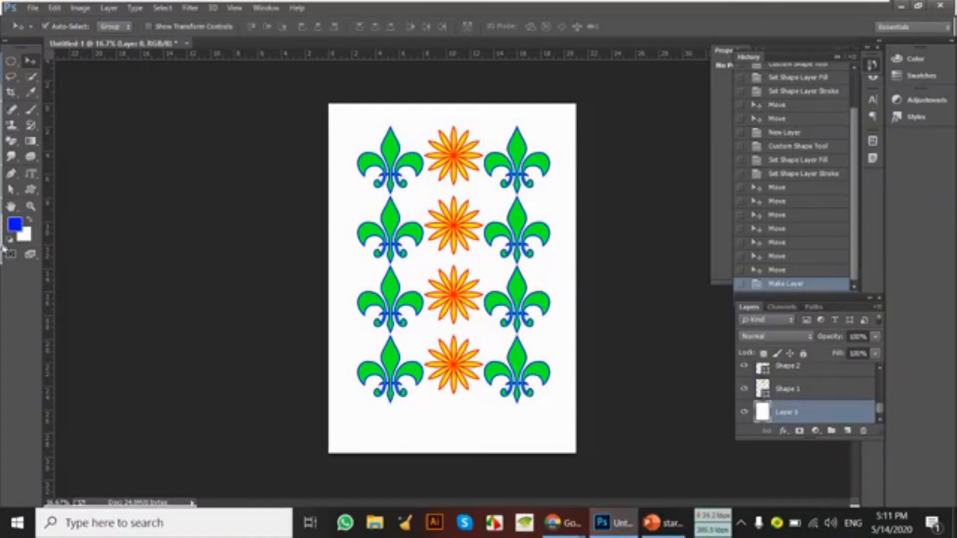
# Set the foreground colour to blue #4955f1 and fill the page layer with it.
pyautogui.click(15, 224)
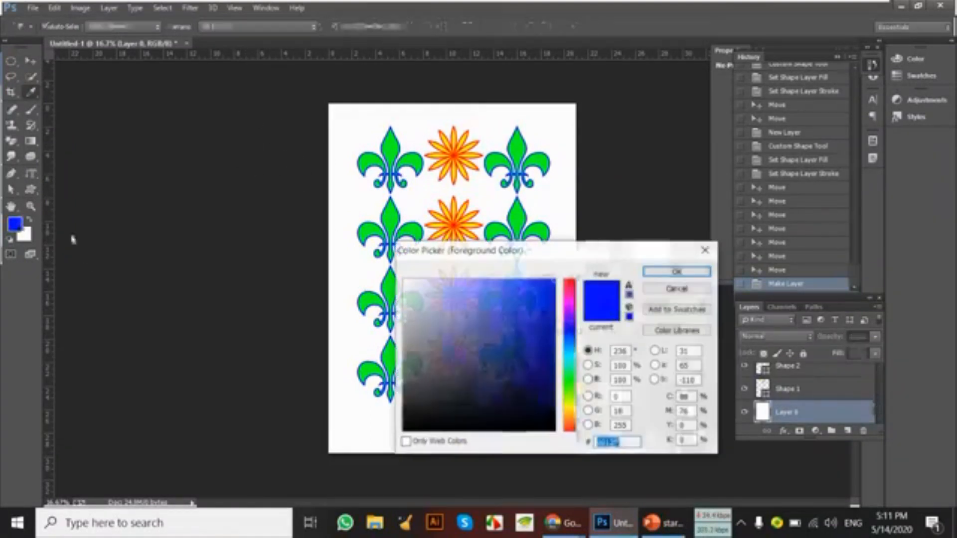
pyautogui.click(509, 287)
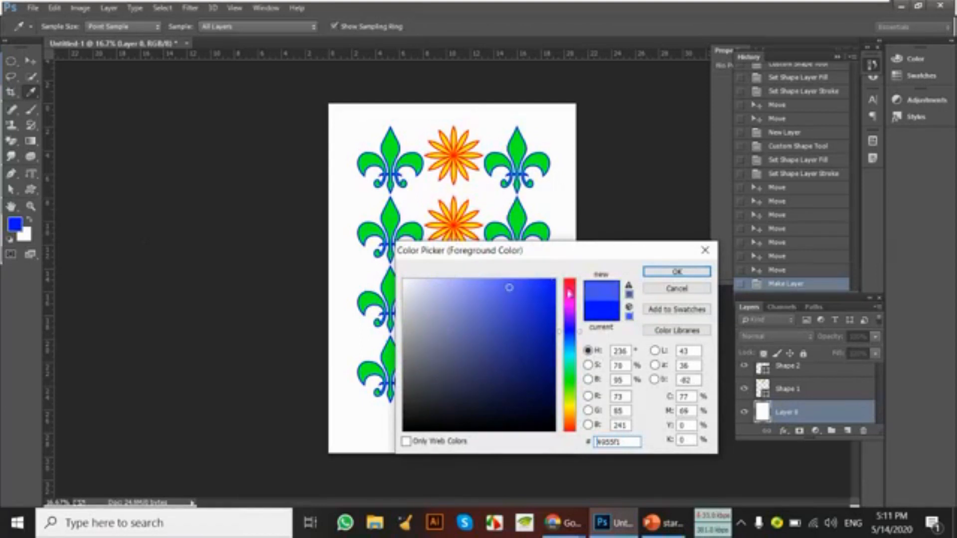
pyautogui.click(668, 274)
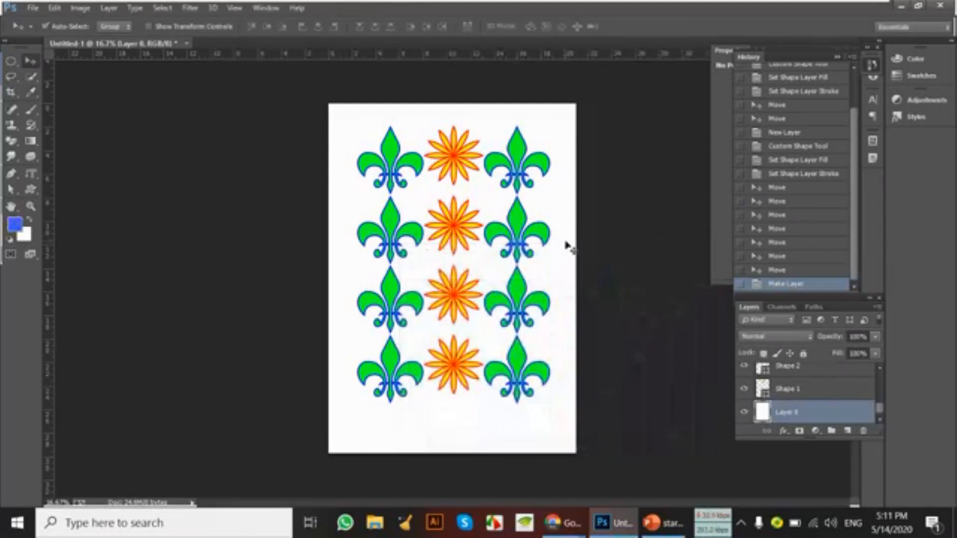
pyautogui.hotkey('alt', 'BackSpace')
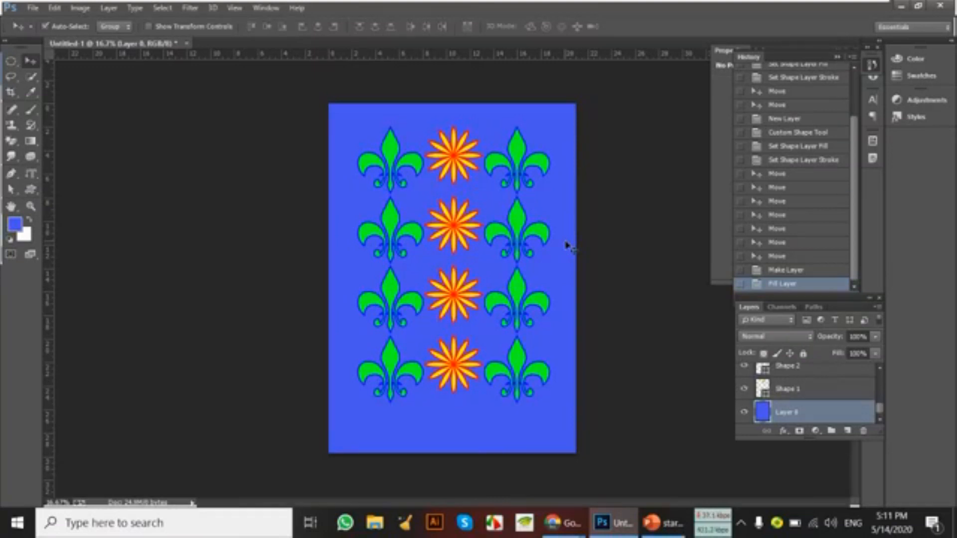
# Set the background colour to magenta #ff00d2 and fill the page layer with it.
pyautogui.click(27, 238)
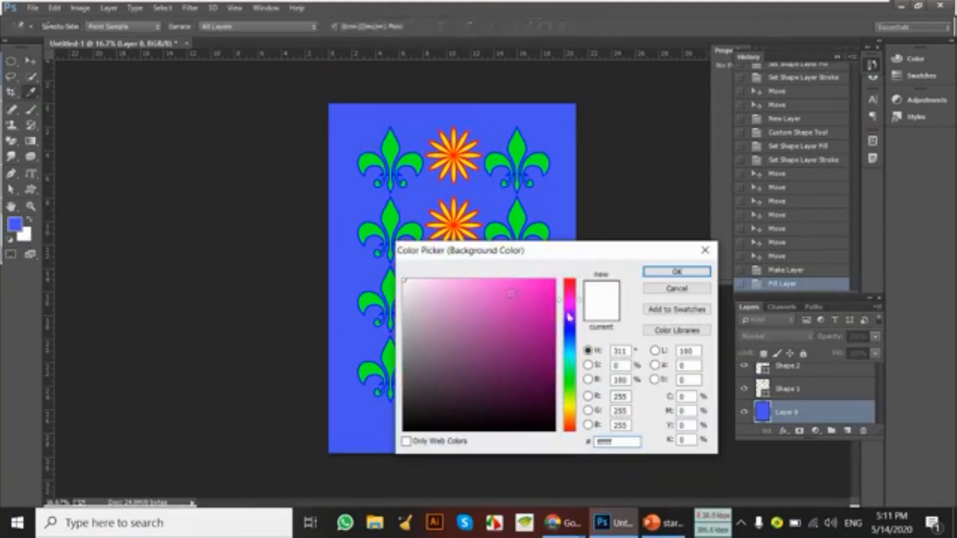
pyautogui.moveTo(550, 295); pyautogui.dragTo(574, 279)
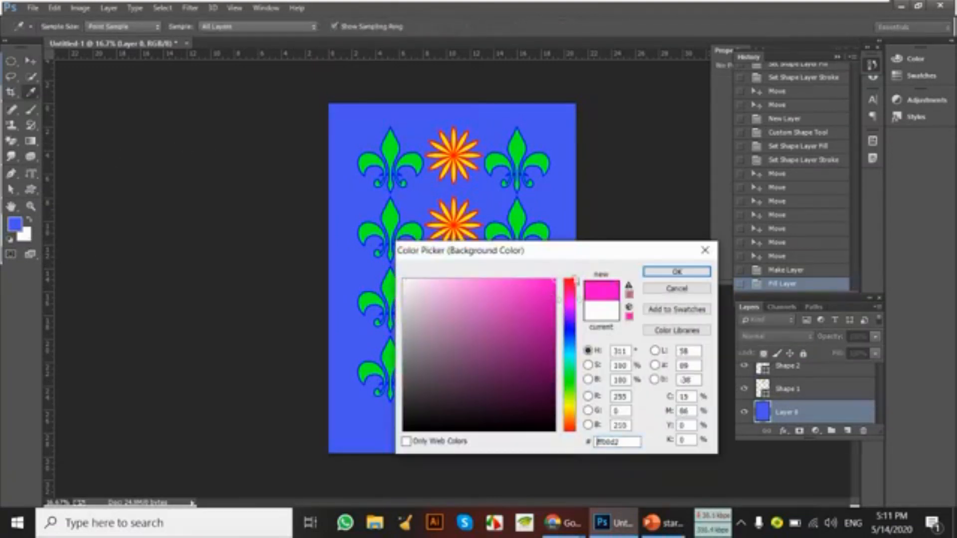
pyautogui.click(688, 272)
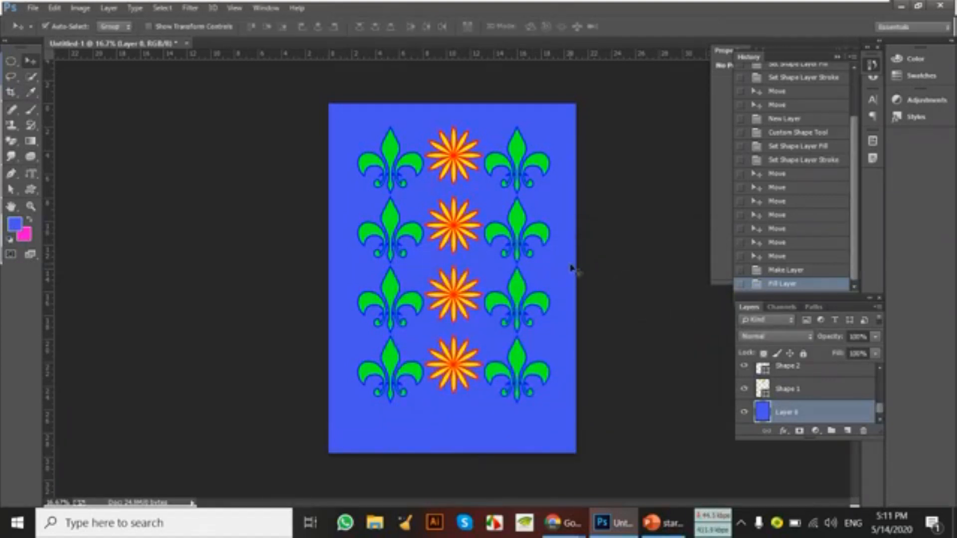
pyautogui.hotkey('ctrl', 'BackSpace')
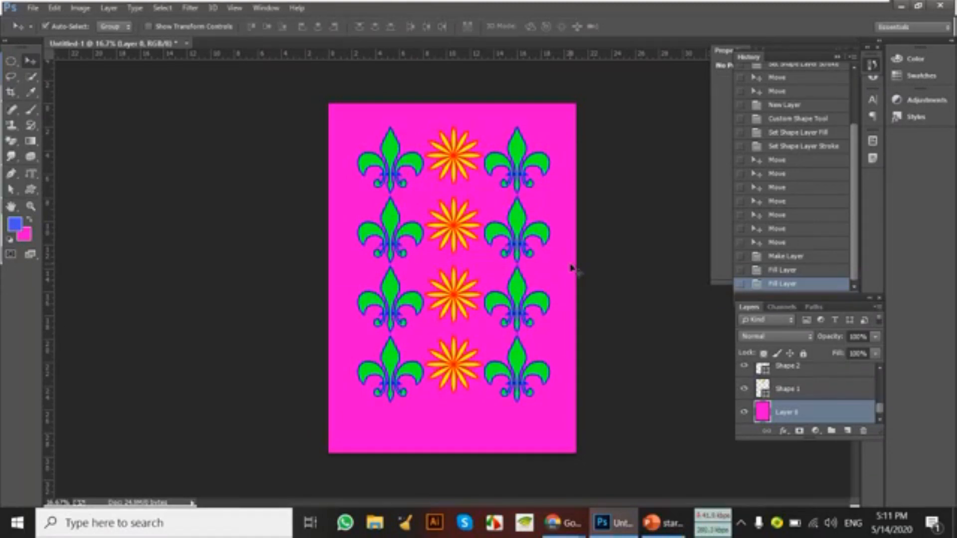
# Revert the document history to the last Move before the Background layer was converted and filled, and deselect the layers.
pyautogui.click(797, 242)
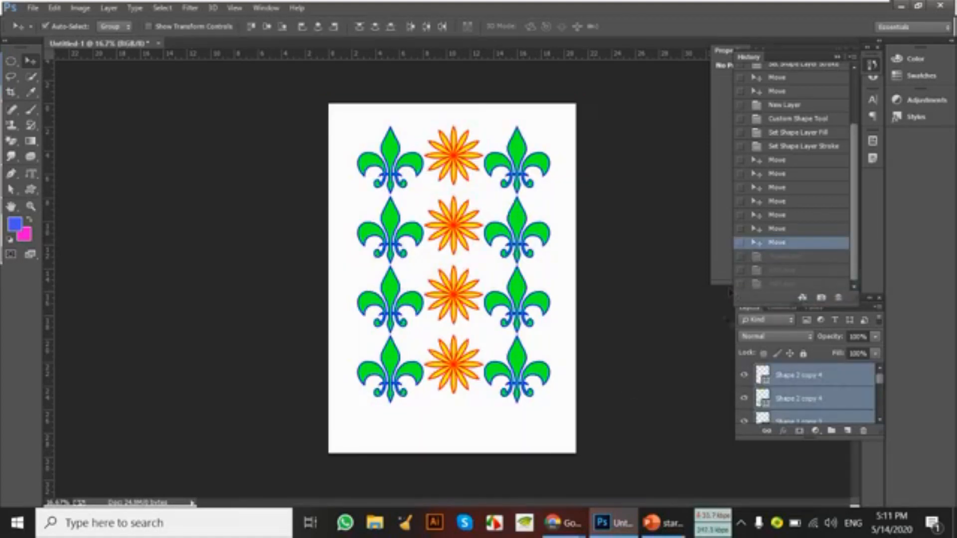
pyautogui.click(461, 435)
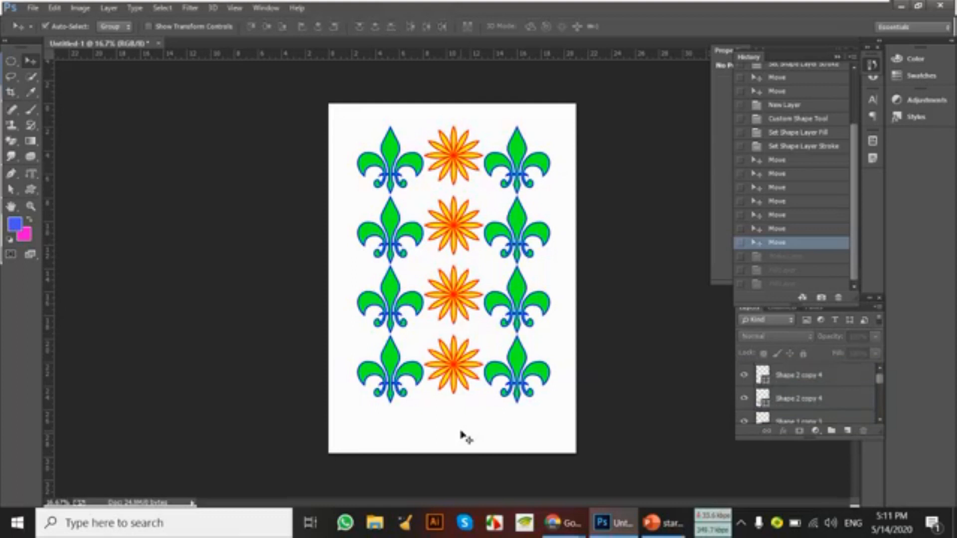
# Select all four rows of shapes, move them slightly down together on the page, and deselect them.
pyautogui.moveTo(389, 421); pyautogui.dragTo(529, 158)
pyautogui.moveTo(515, 166); pyautogui.dragTo(516, 178)
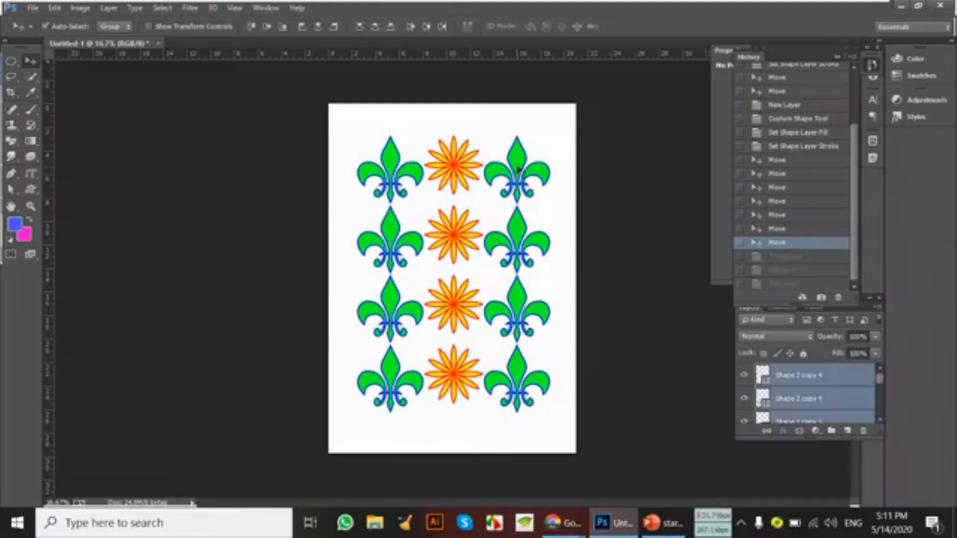
pyautogui.click(514, 437)
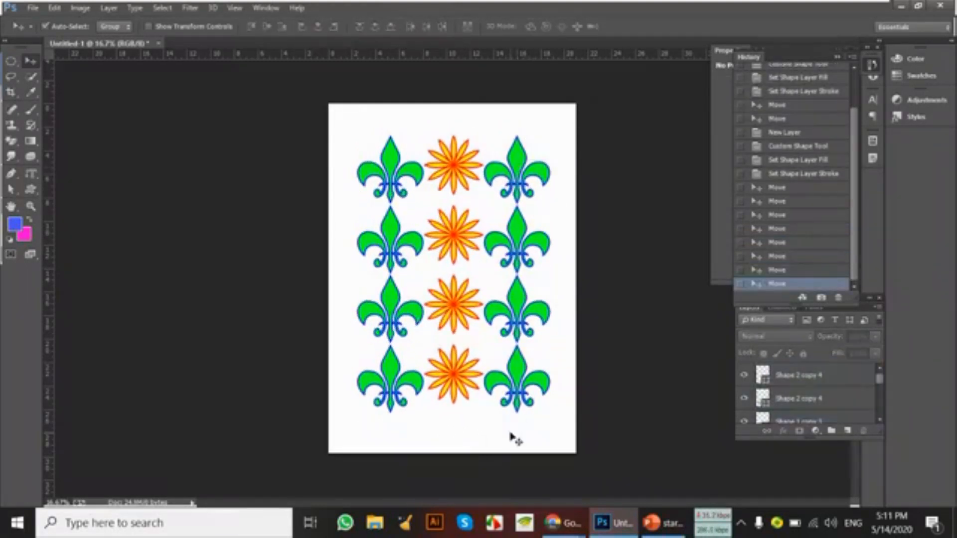
# Activate the Gradient tool and choose the Foreground to Background preset running from blue to magenta.
pyautogui.click(31, 143)
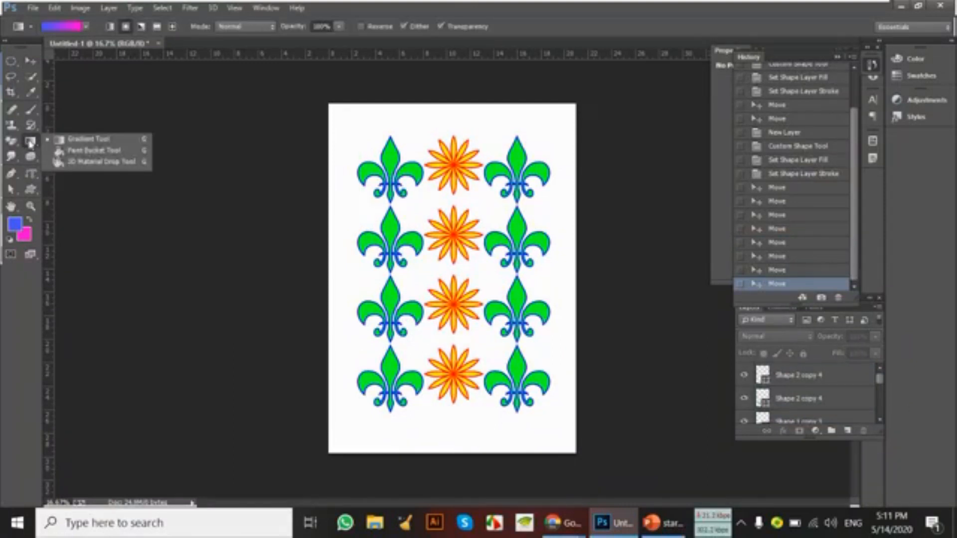
pyautogui.click(58, 27)
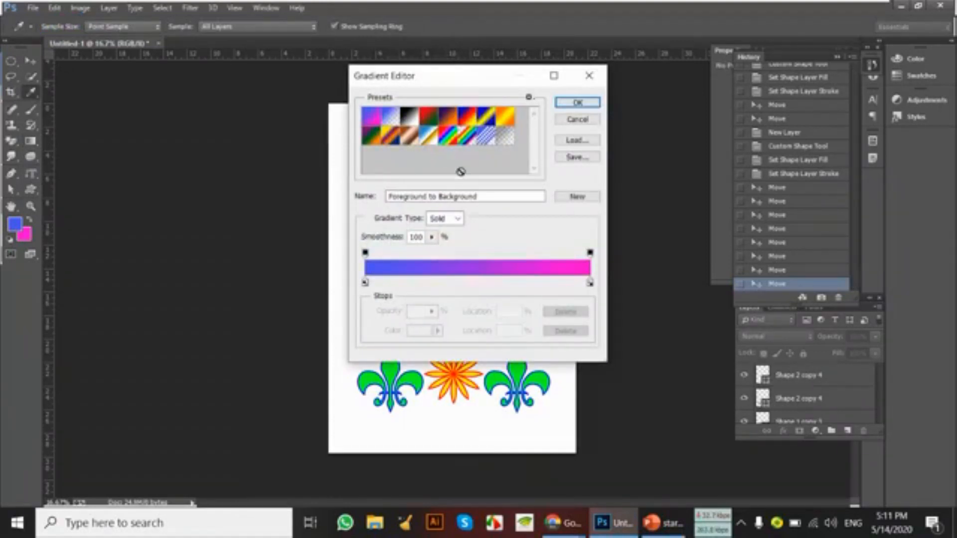
pyautogui.doubleClick(373, 121)
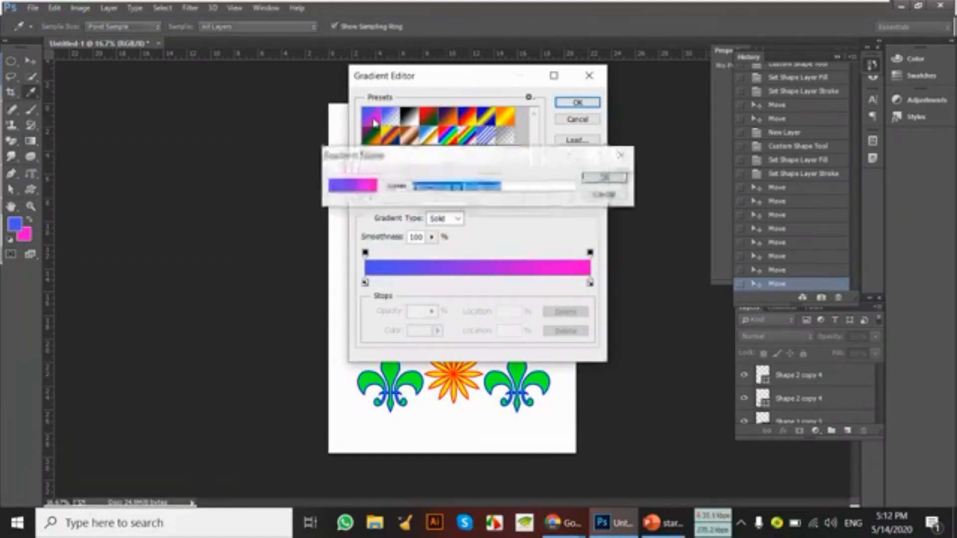
pyautogui.click(601, 179)
pyautogui.click(576, 102)
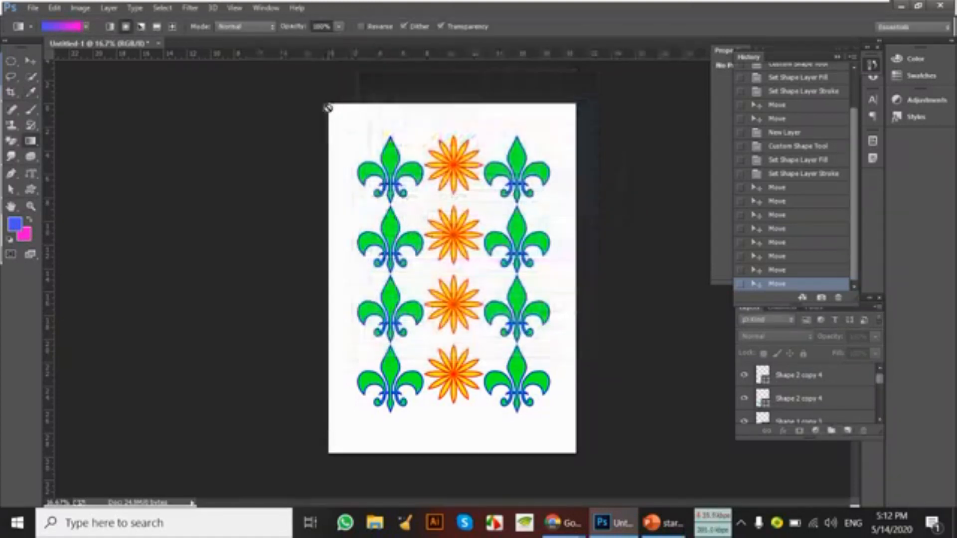
# Fill the Background layer with the blue-to-magenta gradient diagonally from the page's upper-left corner to its lower-right corner.
pyautogui.click(338, 116)
pyautogui.click(487, 203)
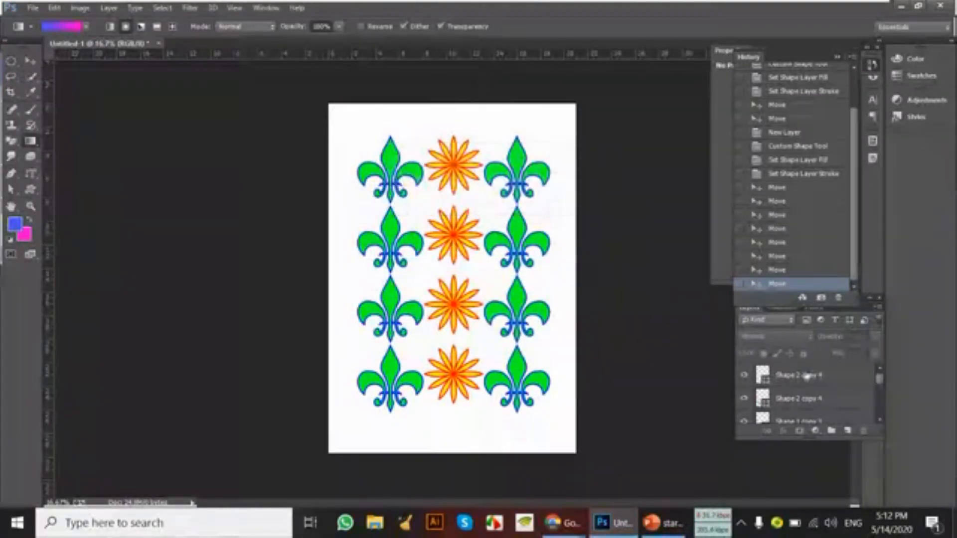
pyautogui.click(804, 397)
pyautogui.scroll(-5, 805, 400)
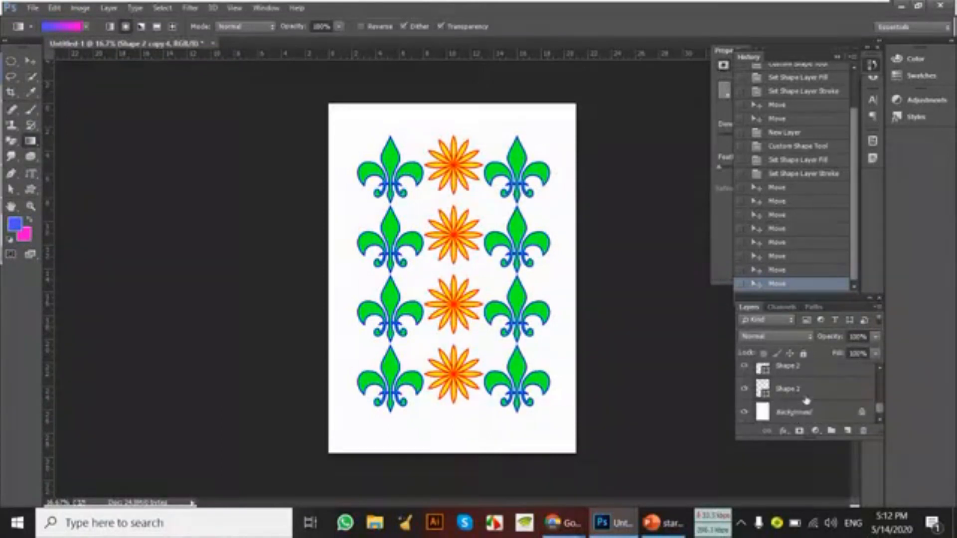
pyautogui.click(804, 418)
pyautogui.moveTo(322, 97); pyautogui.dragTo(585, 457)
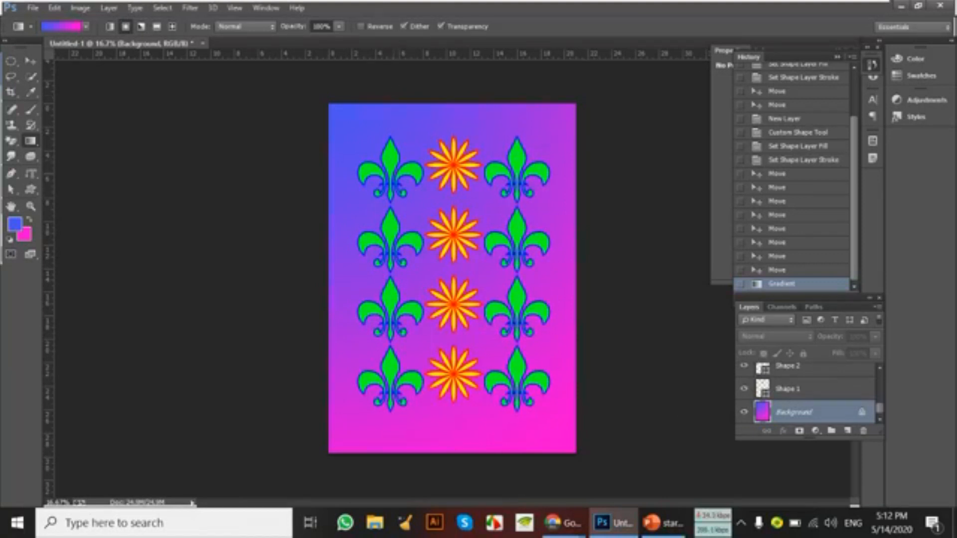
pyautogui.click(30, 60)
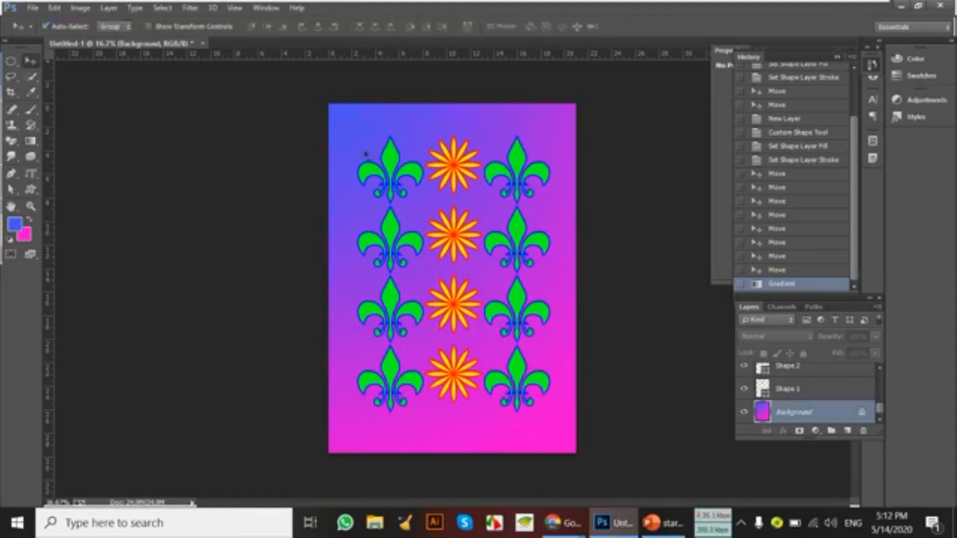
pyautogui.click(391, 153)
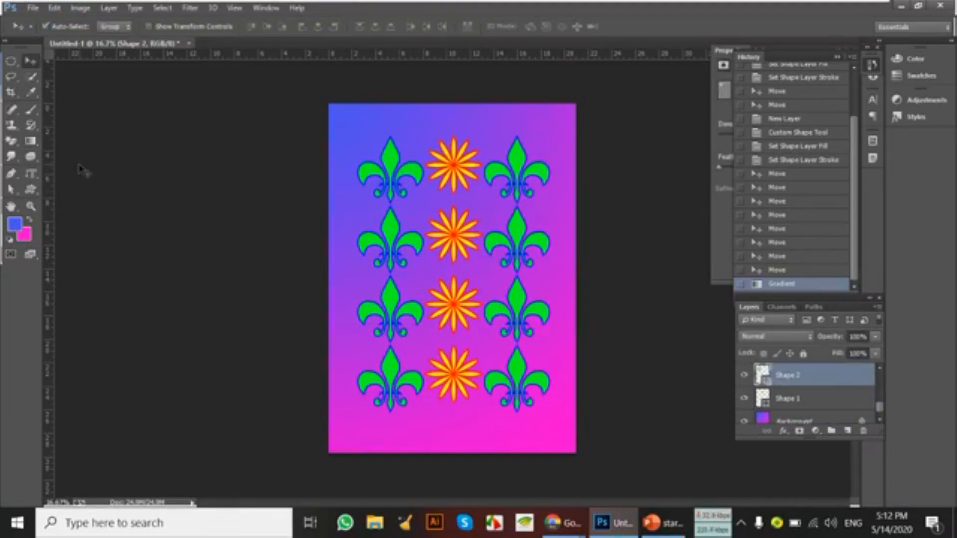
pyautogui.click(38, 192)
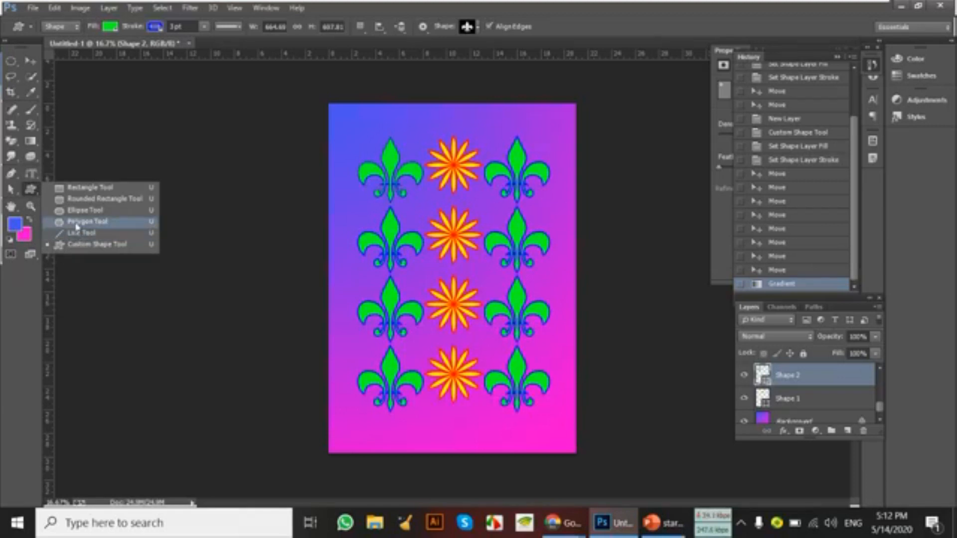
pyautogui.click(31, 194)
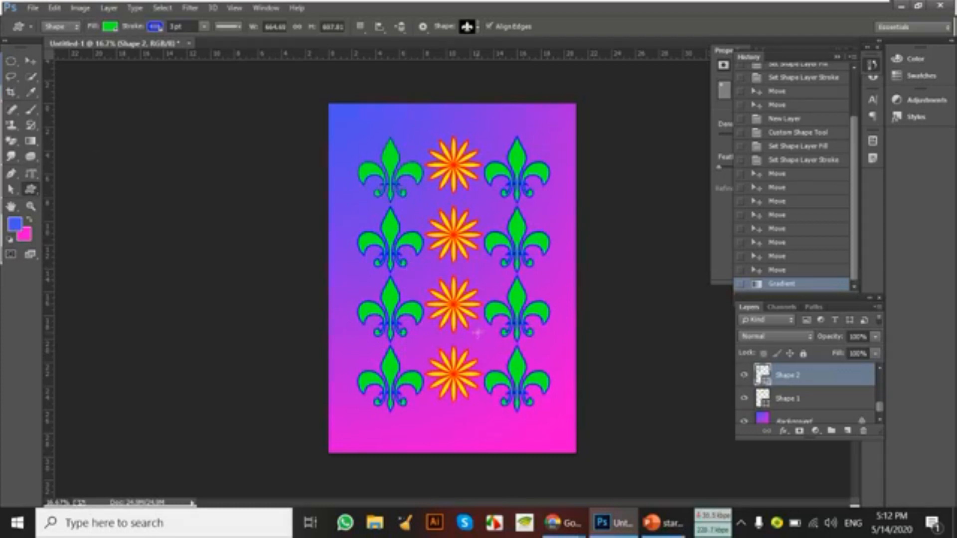
# Switch to the Facebook Live Producer page in Chrome to check the live viewers' comments, and return to Photoshop.
pyautogui.moveTo(568, 520)
pyautogui.click(494, 466)
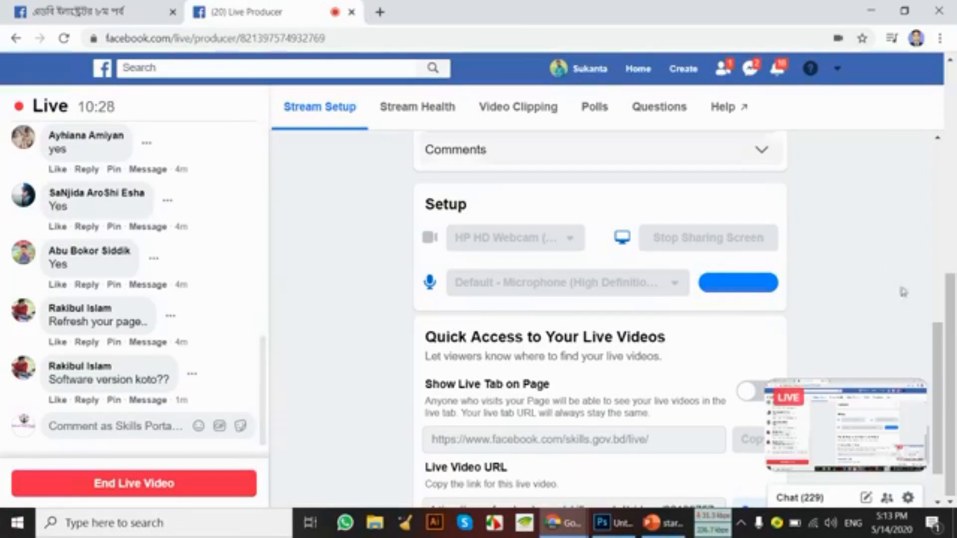
pyautogui.click(613, 522)
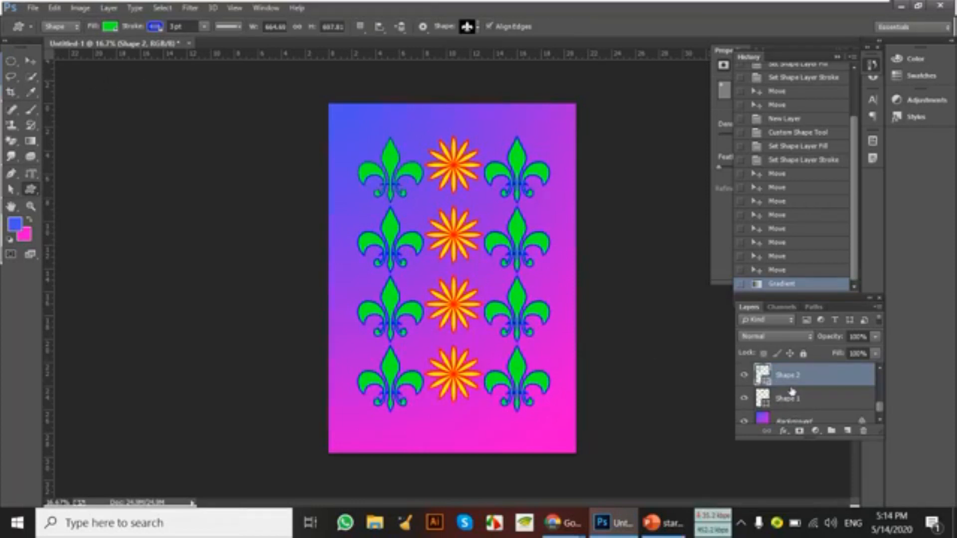
# Revert the document to its opening Untitled-1 snapshot, leaving only the blank white Background layer.
pyautogui.scroll(-1, 792, 391)
pyautogui.scroll(2, 792, 389)
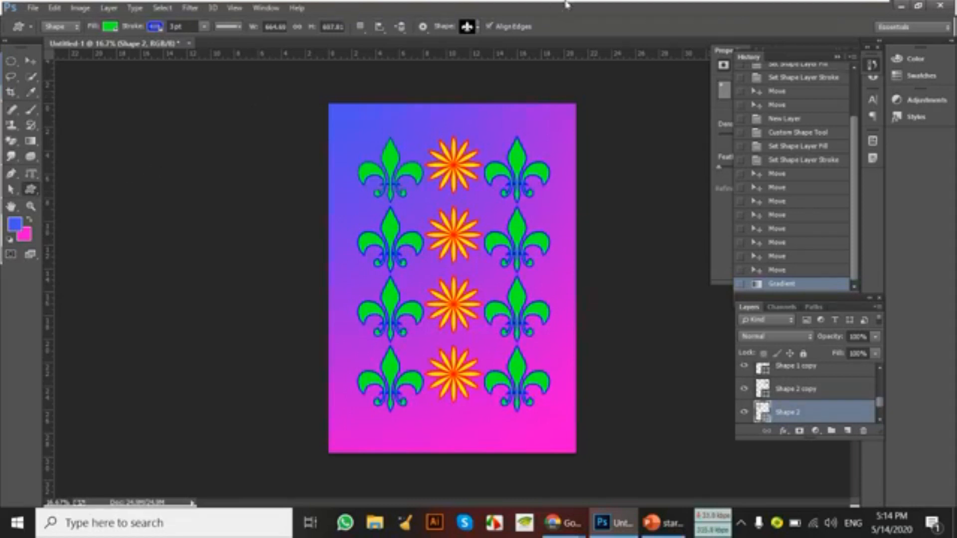
pyautogui.scroll(10, 781, 162)
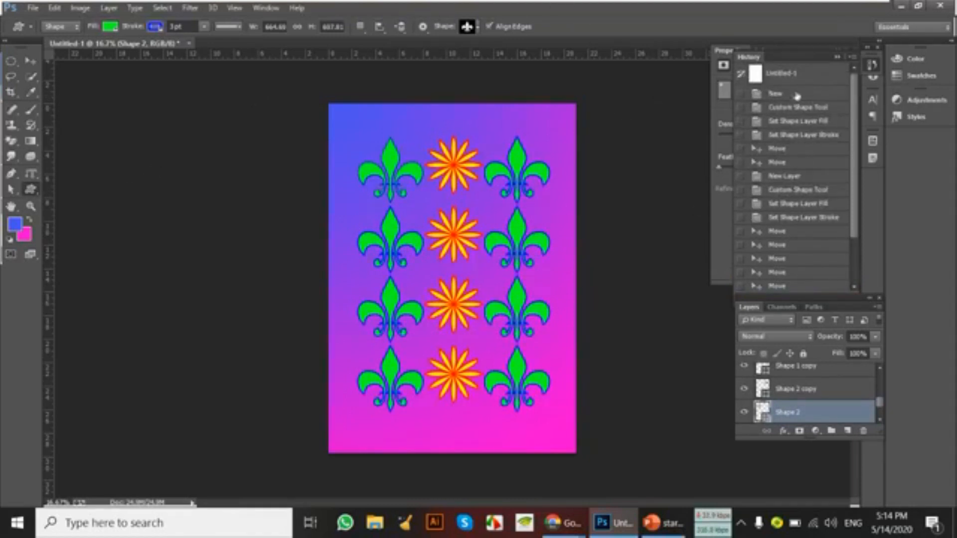
pyautogui.click(788, 75)
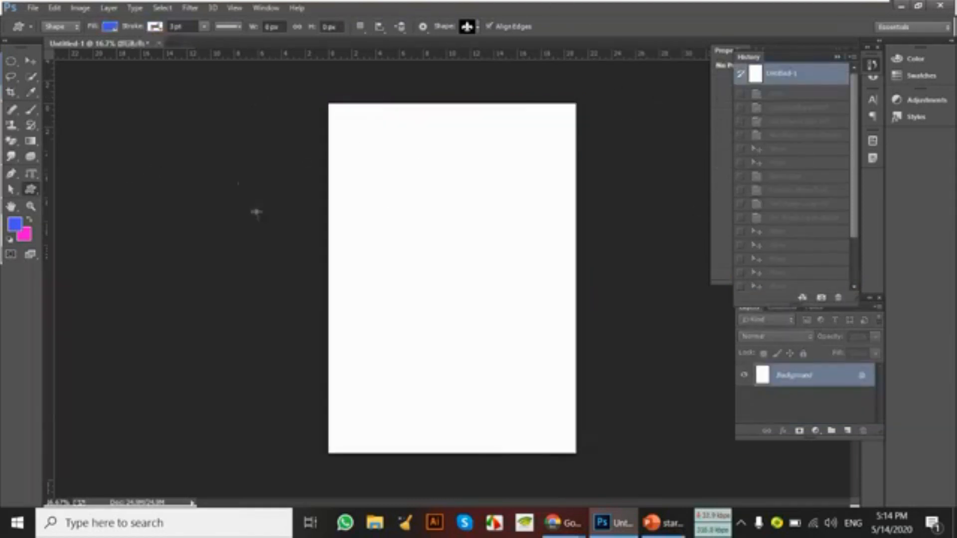
# Activate the Custom Shape tool, enlarge its shape picker and replace the current shapes with the All set.
pyautogui.click(30, 190)
pyautogui.click(111, 244)
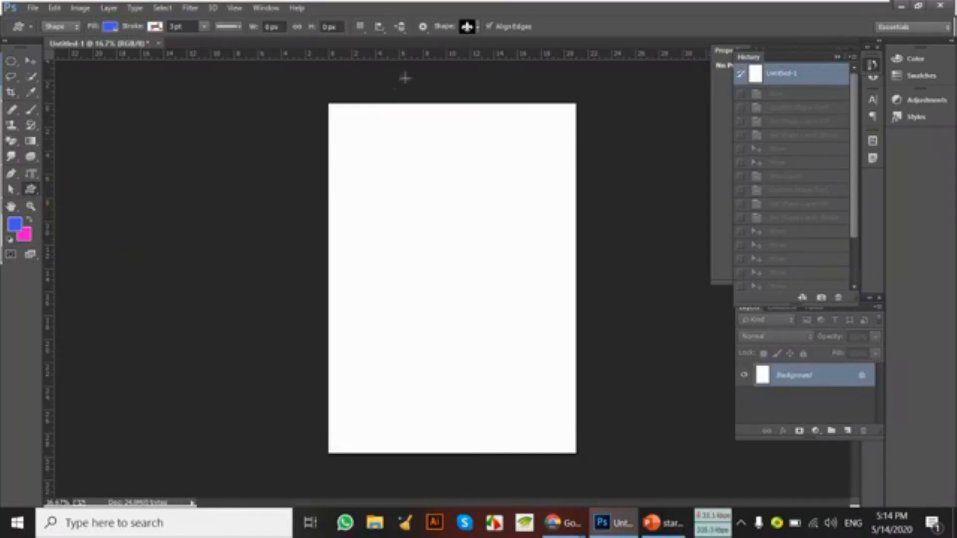
pyautogui.click(476, 27)
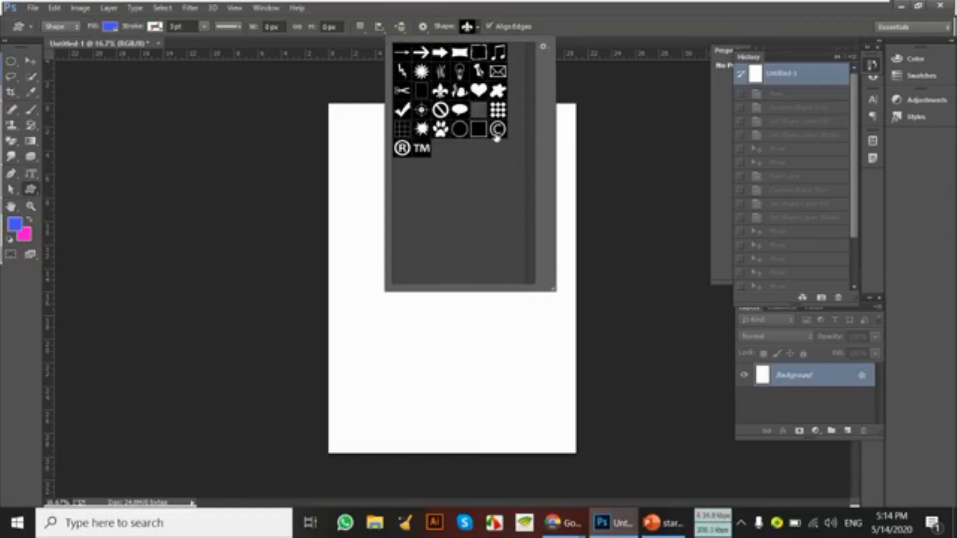
pyautogui.moveTo(553, 289); pyautogui.dragTo(566, 331)
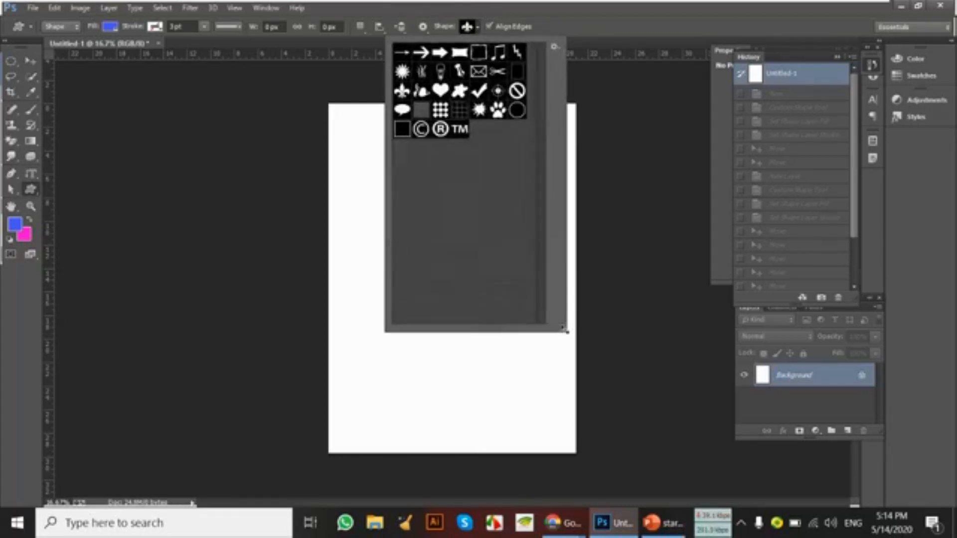
pyautogui.click(554, 47)
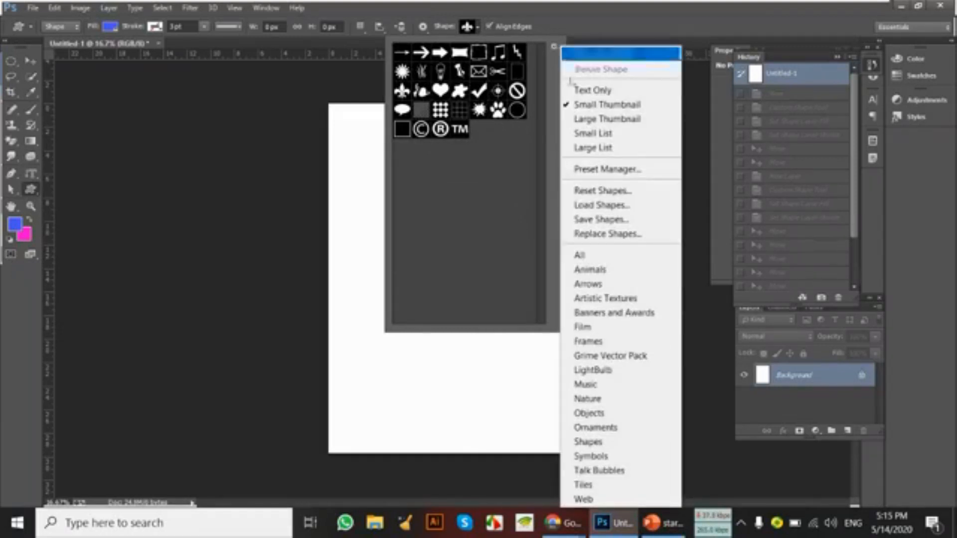
pyautogui.click(617, 256)
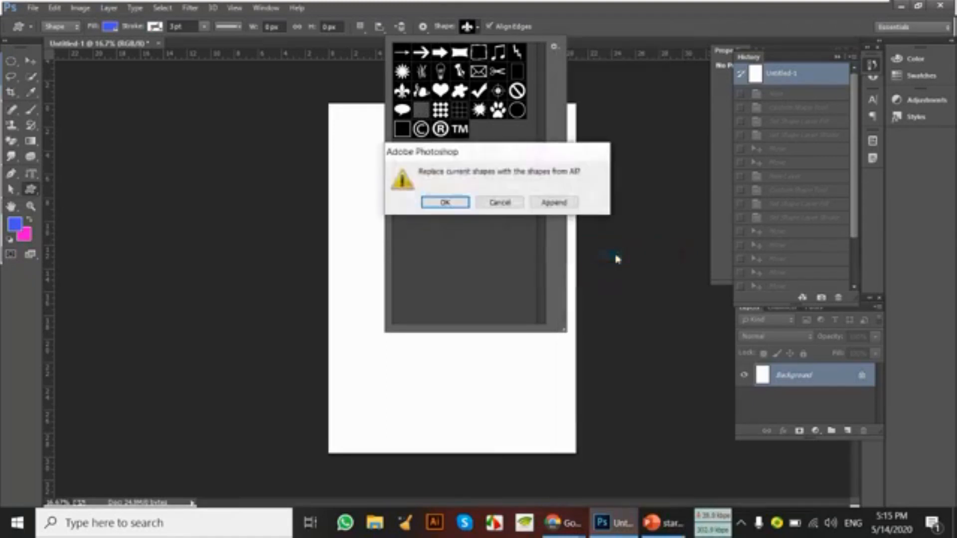
pyautogui.click(463, 205)
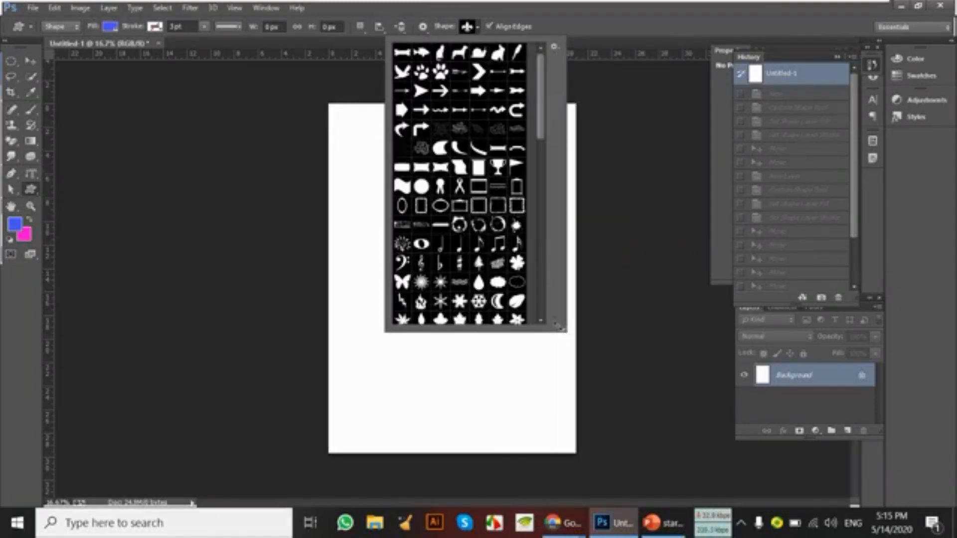
# Browse the enlarged shape library for the butterfly and draw it about 696 px wide and 610 px high near the page's upper-left corner.
pyautogui.moveTo(558, 327); pyautogui.dragTo(651, 468)
pyautogui.scroll(-3, 627, 318)
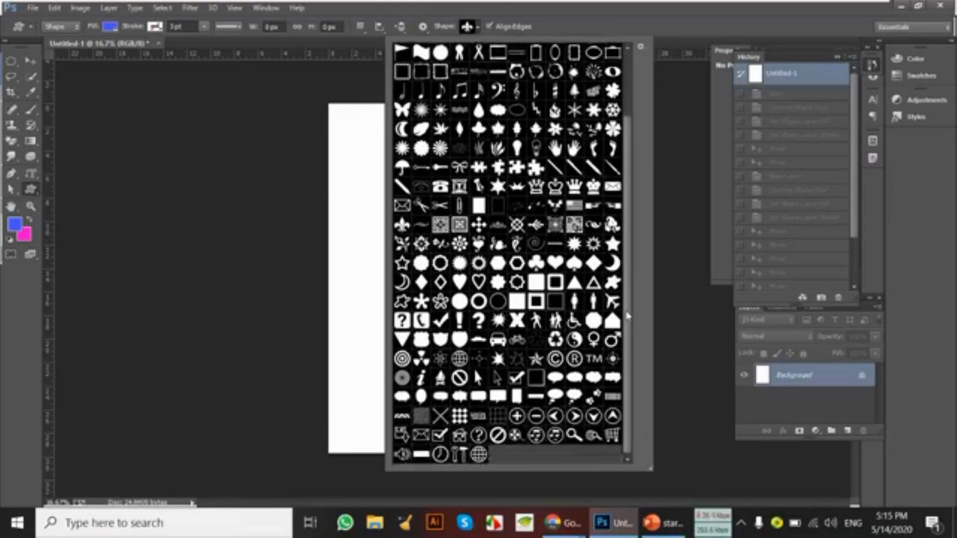
pyautogui.scroll(2, 627, 316)
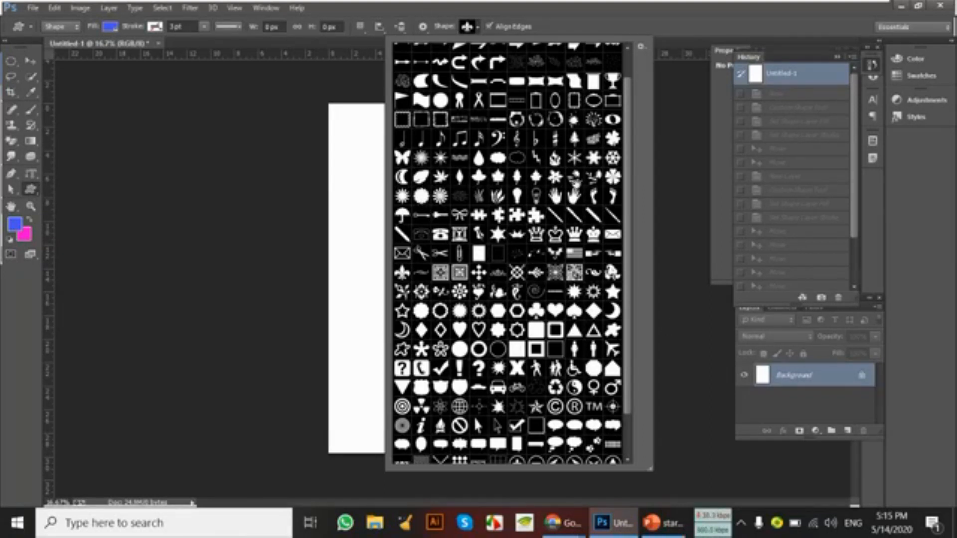
pyautogui.scroll(-3, 508, 253)
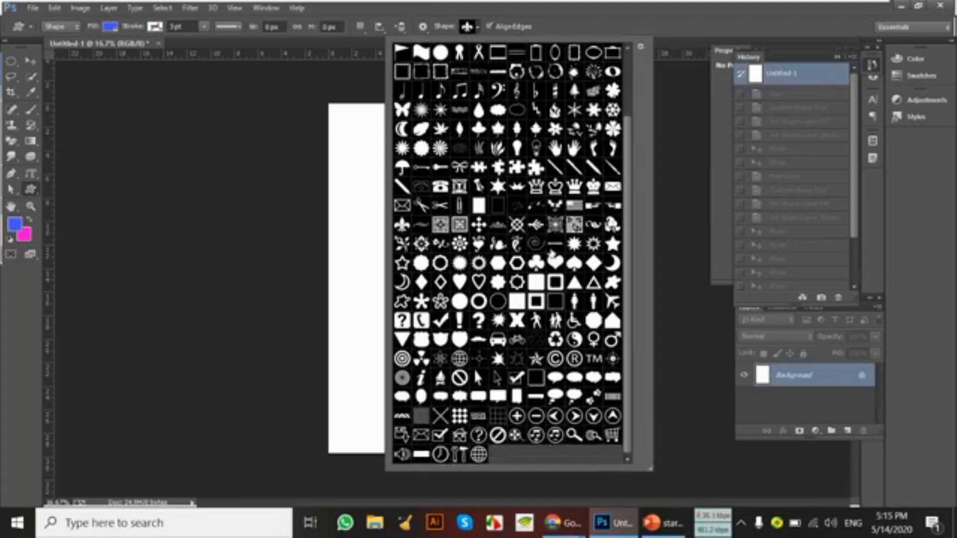
pyautogui.scroll(3, 550, 249)
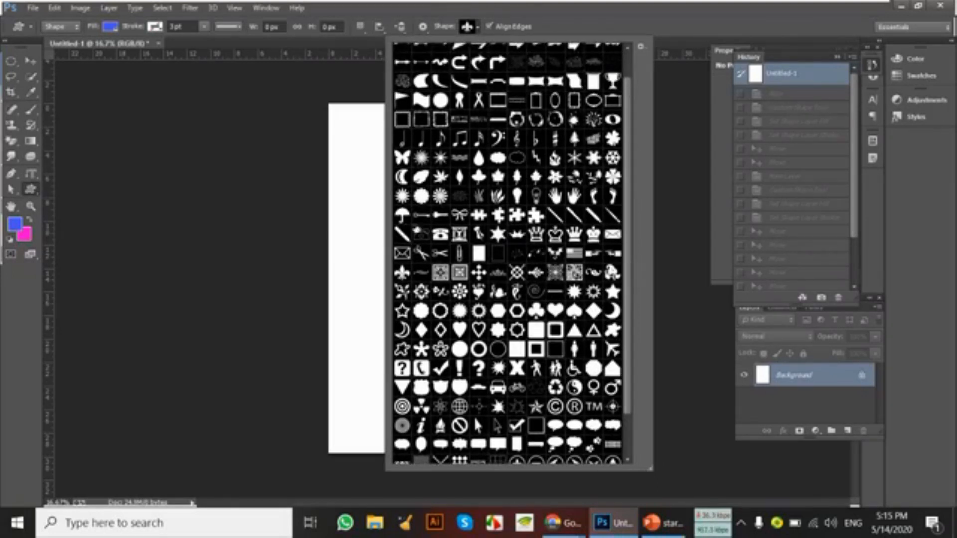
pyautogui.click(403, 158)
pyautogui.click(361, 148)
pyautogui.moveTo(363, 149); pyautogui.dragTo(432, 253)
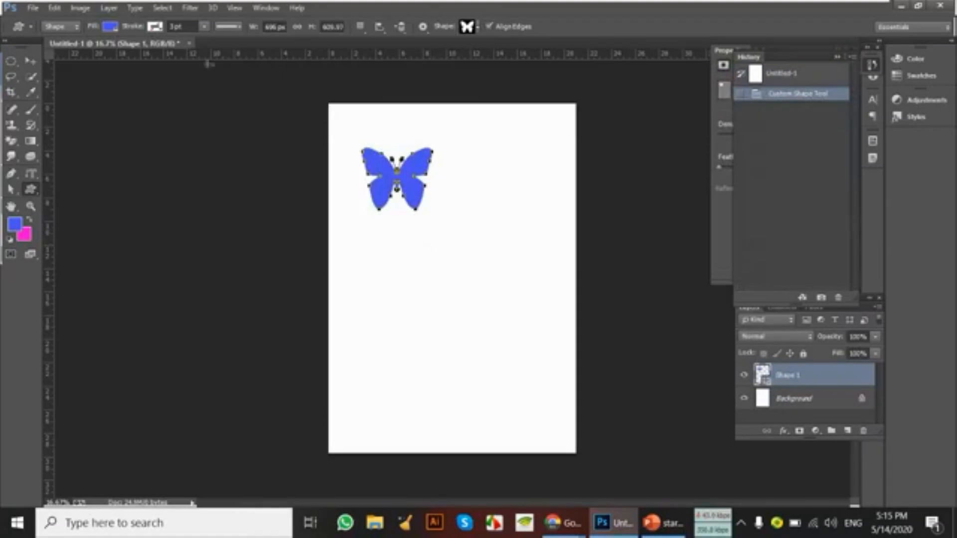
# Set the butterfly's fill to yellow and its stroke to red.
pyautogui.click(110, 28)
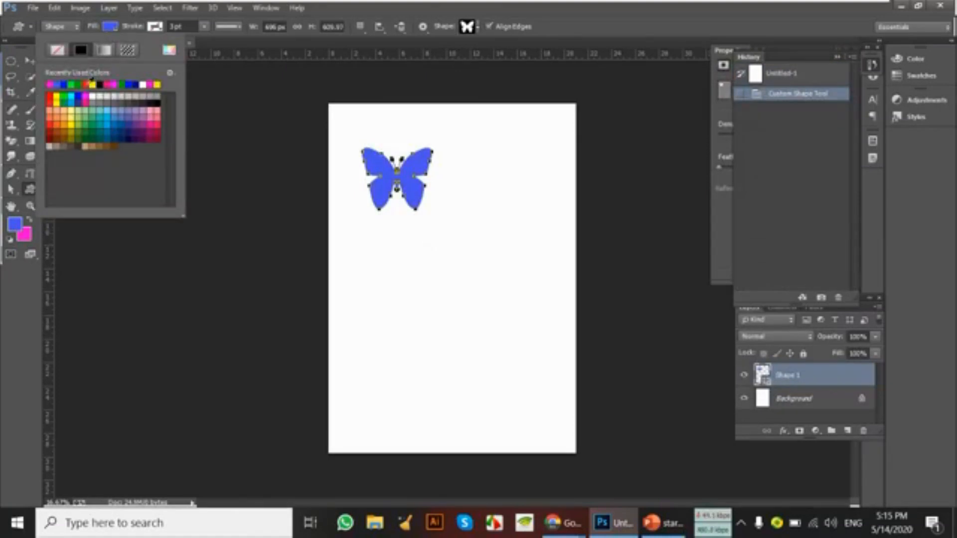
pyautogui.click(100, 82)
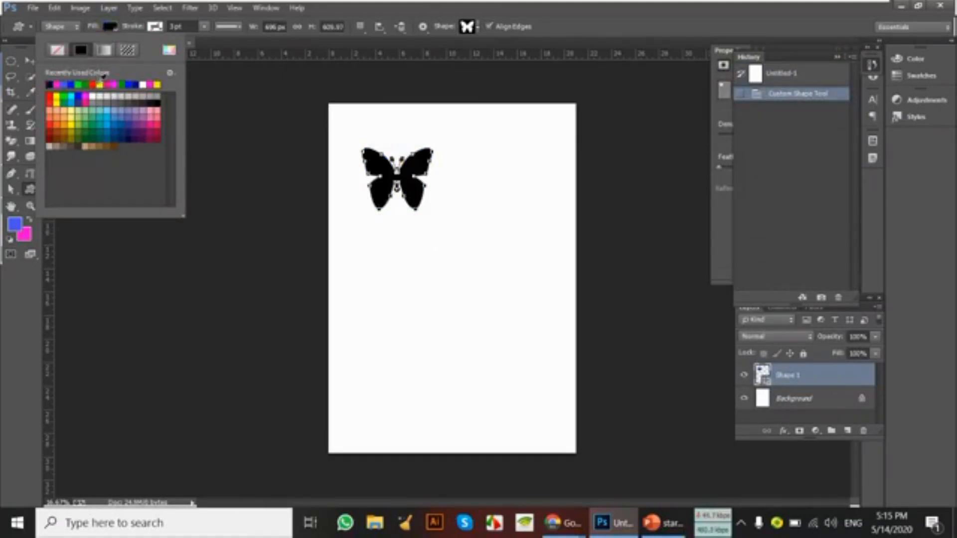
pyautogui.click(119, 31)
pyautogui.click(111, 30)
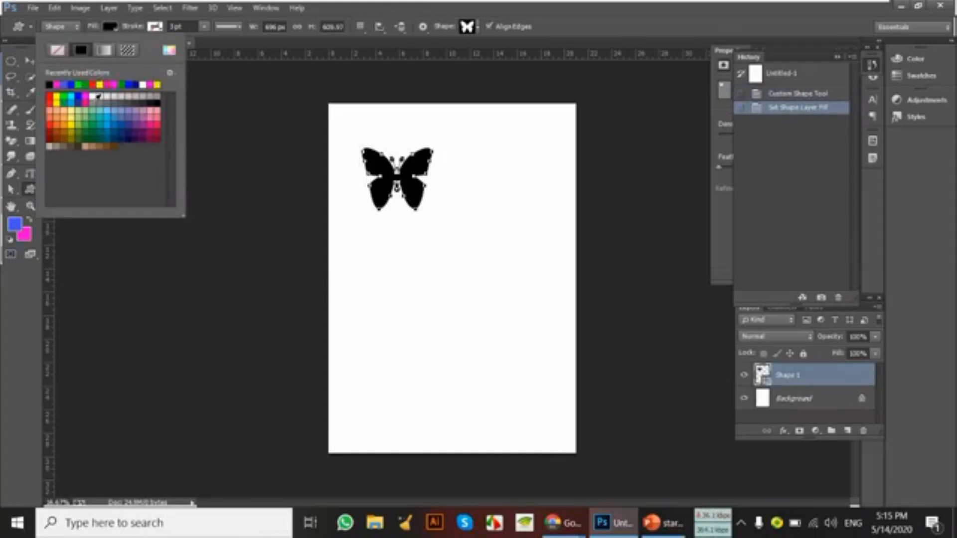
pyautogui.click(100, 83)
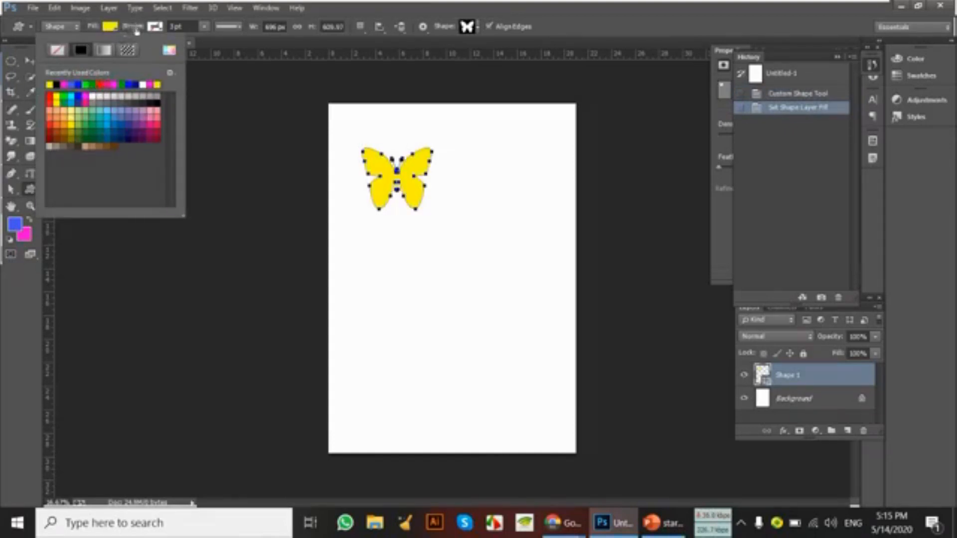
pyautogui.click(137, 31)
pyautogui.click(153, 28)
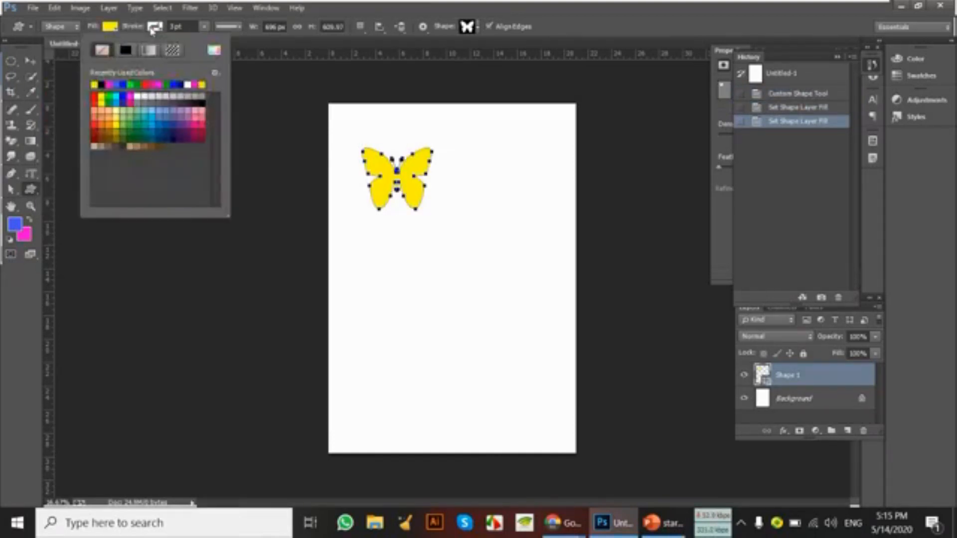
pyautogui.click(144, 85)
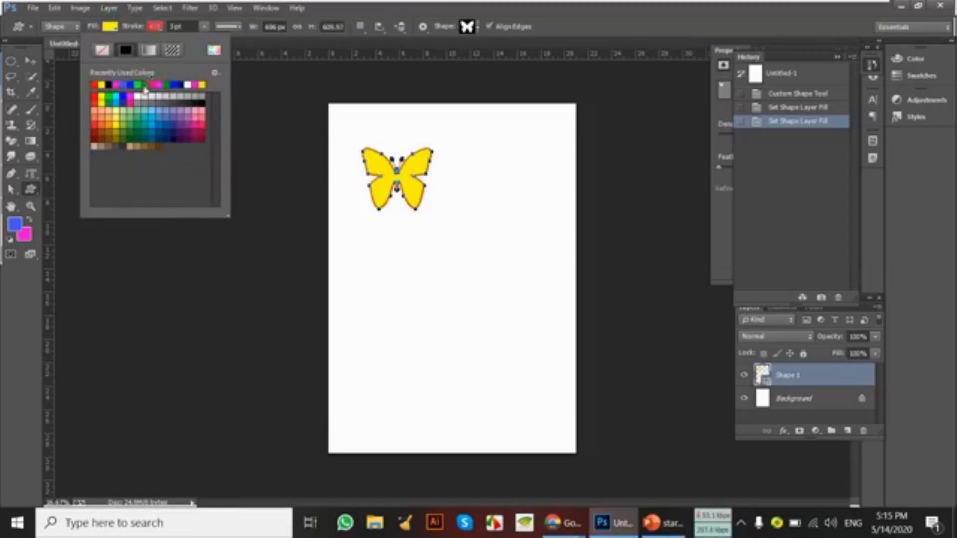
# Fill the butterfly with the orange-yellow-orange linear gradient and set the gradient angle to 0.
pyautogui.click(114, 28)
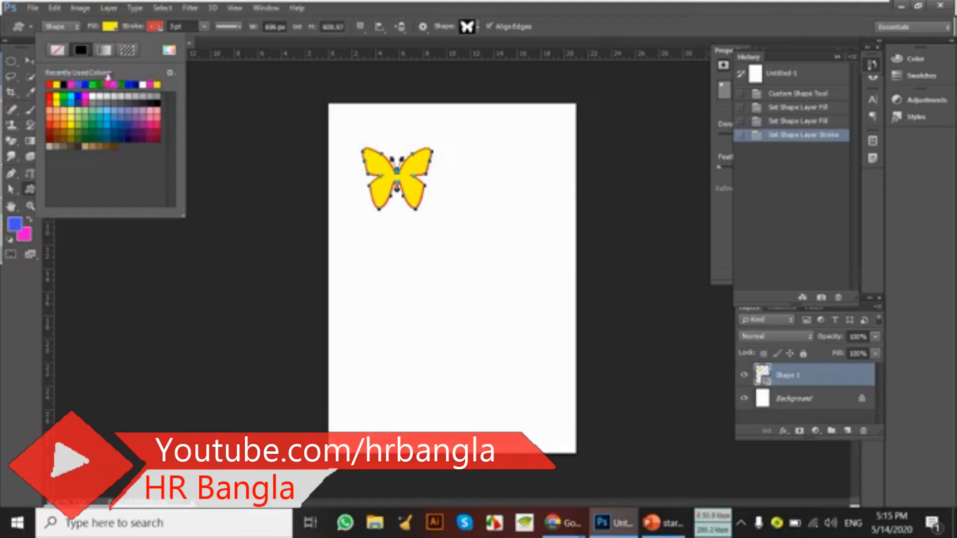
pyautogui.click(105, 50)
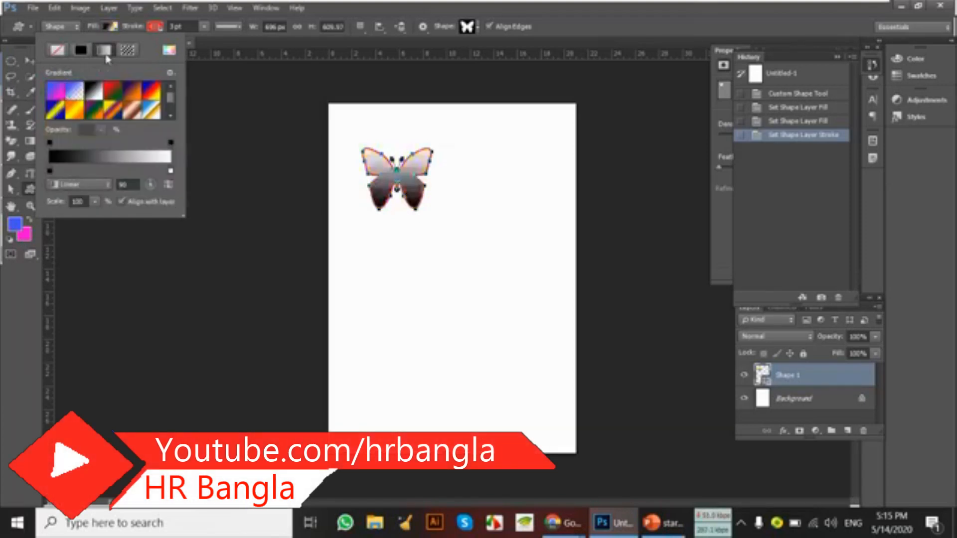
pyautogui.click(76, 111)
pyautogui.click(153, 185)
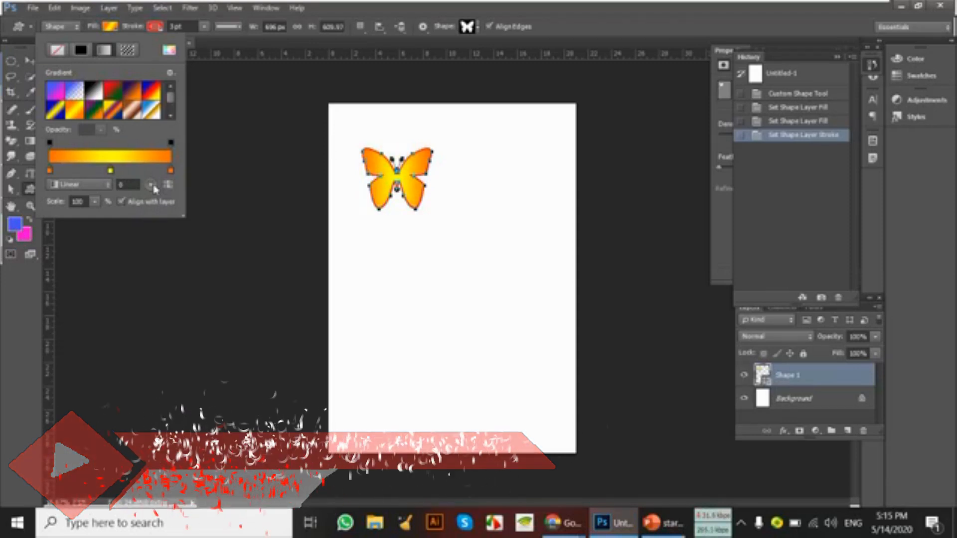
# Make two copies of the butterfly on the page and scale the lower copy down to about 44%.
pyautogui.click(29, 61)
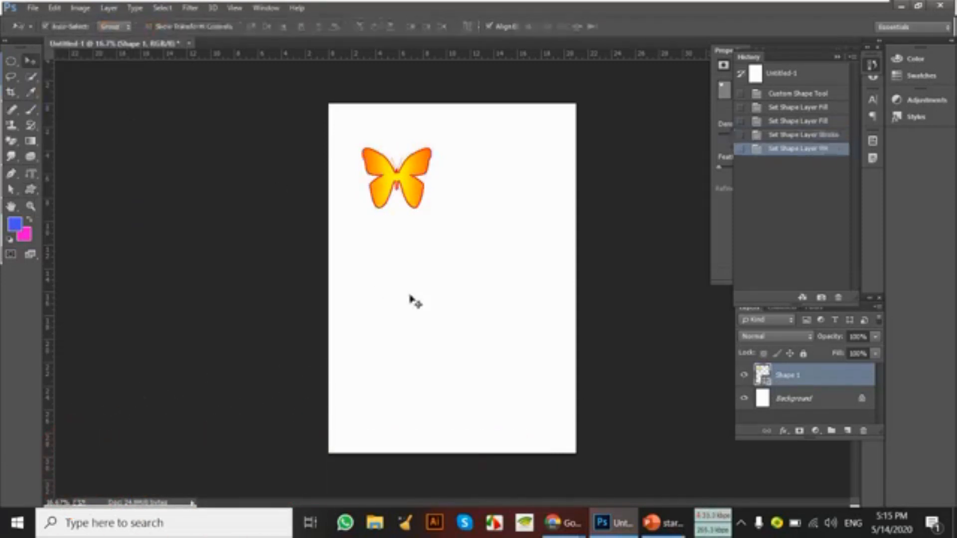
pyautogui.moveTo(397, 181); pyautogui.dragTo(455, 350)
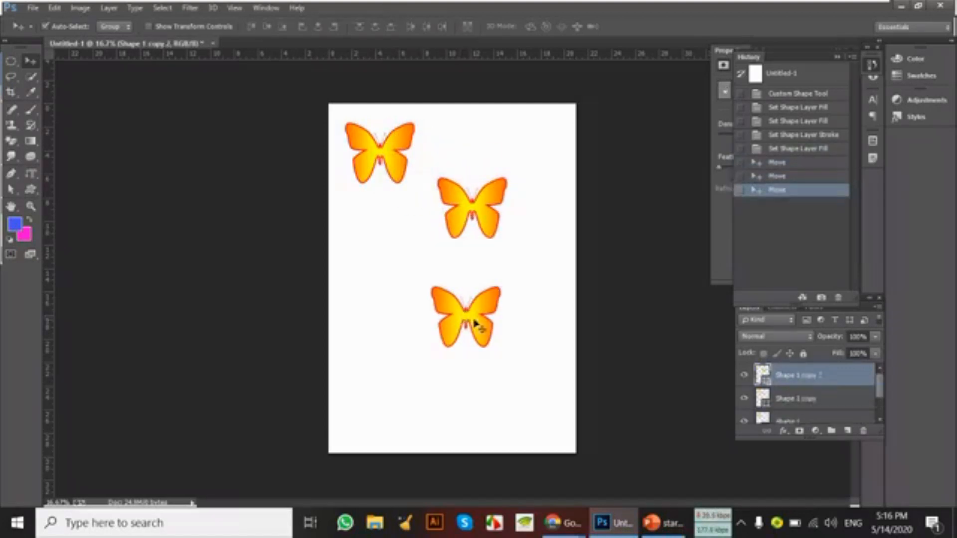
pyautogui.hotkey('ctrl', 't')
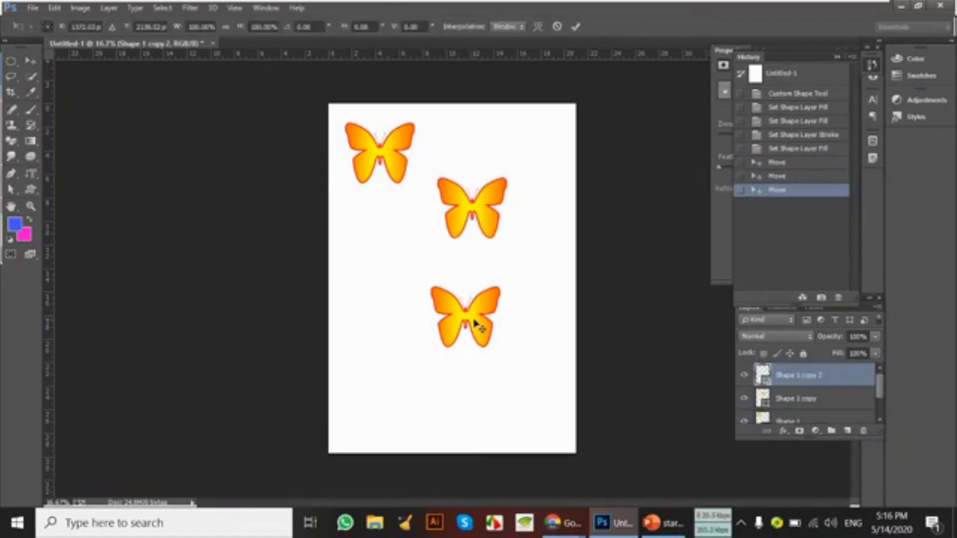
pyautogui.moveTo(496, 340); pyautogui.dragTo(477, 316)
pyautogui.hotkey('ctrl', 'z')
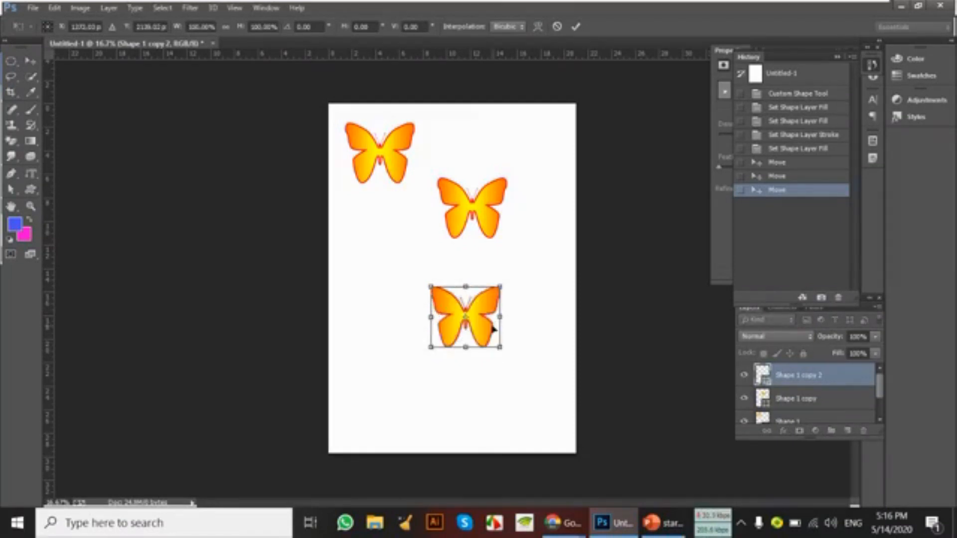
pyautogui.moveTo(501, 348); pyautogui.dragTo(467, 314)
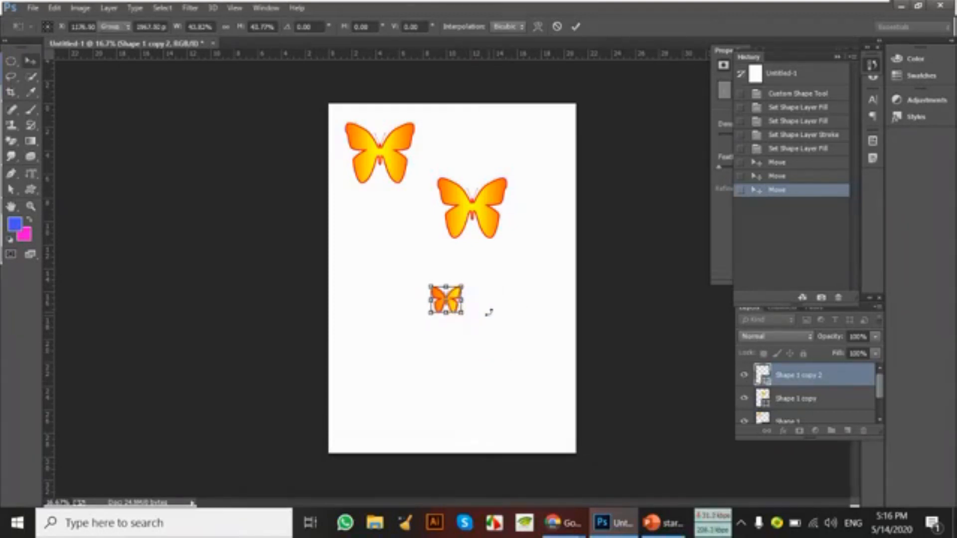
pyautogui.press('Return')
# Move the small butterfly to the page's upper right and the large copy to the right side below it.
pyautogui.moveTo(446, 299); pyautogui.dragTo(365, 215)
pyautogui.moveTo(469, 203); pyautogui.dragTo(420, 279)
pyautogui.moveTo(372, 215); pyautogui.dragTo(459, 160)
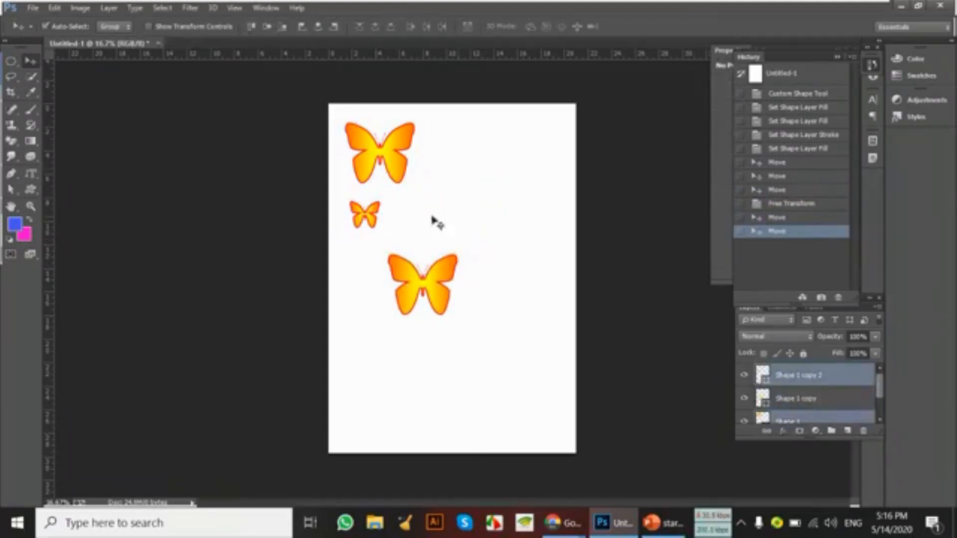
pyautogui.moveTo(367, 211); pyautogui.dragTo(480, 153)
pyautogui.click(429, 283)
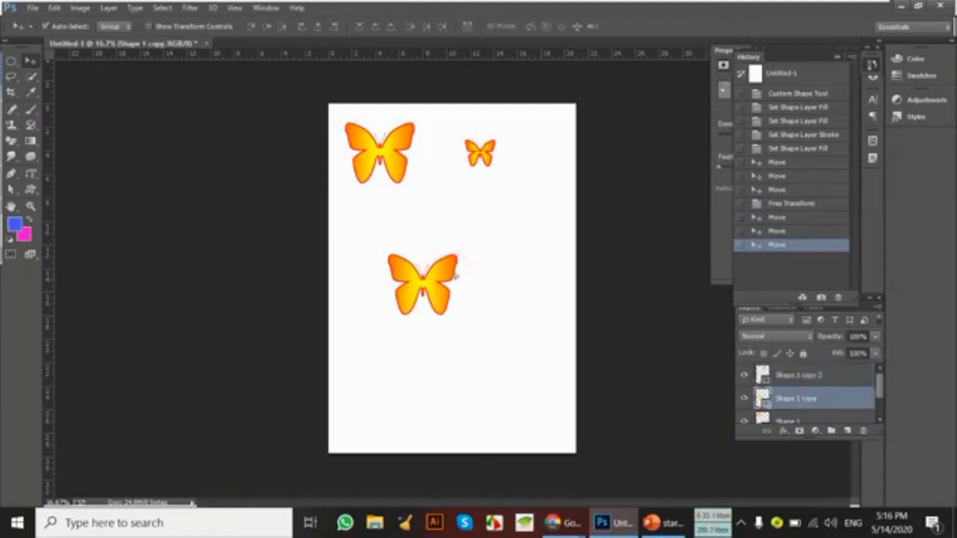
pyautogui.moveTo(430, 283); pyautogui.dragTo(513, 235)
# Duplicate the small butterfly into the lower half of the page and copy the large butterfly over to the left side.
pyautogui.keyDown('alt'); pyautogui.moveTo(491, 154); pyautogui.dragTo(421, 338); pyautogui.keyUp('alt')
pyautogui.keyDown('alt'); pyautogui.moveTo(454, 375); pyautogui.dragTo(532, 438); pyautogui.keyUp('alt')
pyautogui.keyDown('alt'); pyautogui.moveTo(513, 250); pyautogui.dragTo(366, 293); pyautogui.keyUp('alt')
# Spread the butterfly copies apart, with one large near the page centre and small ones near the right edge and lower left.
pyautogui.moveTo(430, 251); pyautogui.dragTo(435, 194)
pyautogui.moveTo(393, 272); pyautogui.dragTo(413, 229)
pyautogui.moveTo(421, 345); pyautogui.dragTo(377, 372)
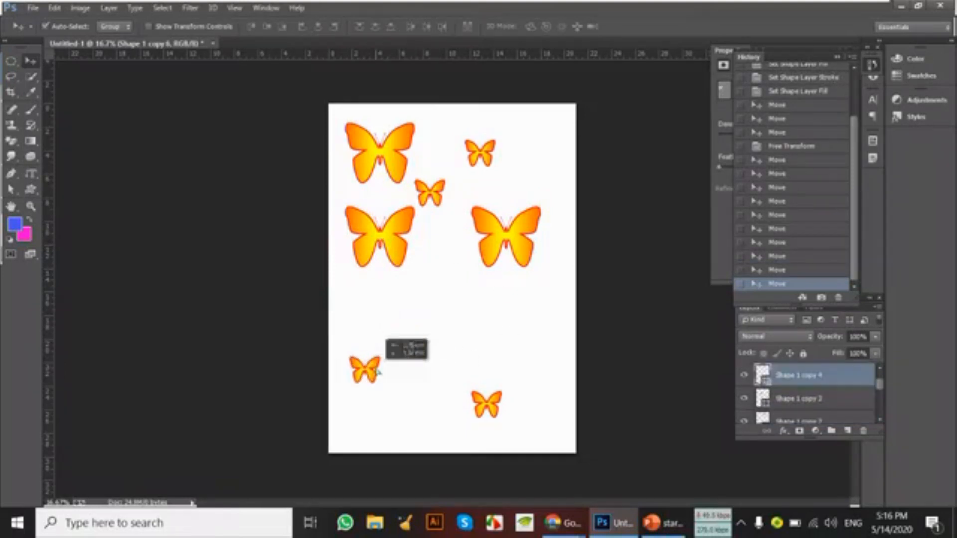
pyautogui.moveTo(523, 248); pyautogui.dragTo(488, 338)
pyautogui.moveTo(447, 200); pyautogui.dragTo(540, 271)
pyautogui.moveTo(473, 214); pyautogui.dragTo(583, 262)
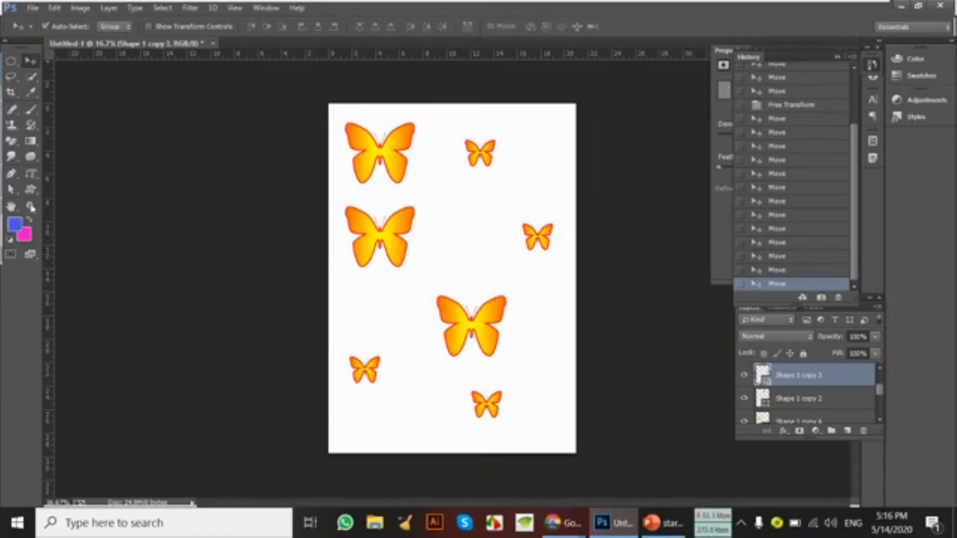
# Choose the five-petal flower custom shape and draw it between the second large butterfly and the small one at the right edge.
pyautogui.click(31, 189)
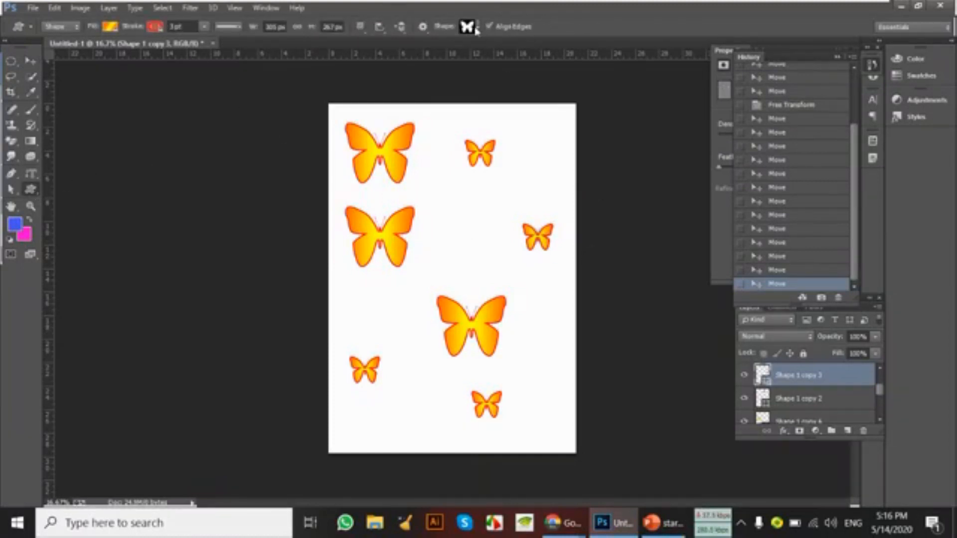
pyautogui.click(477, 28)
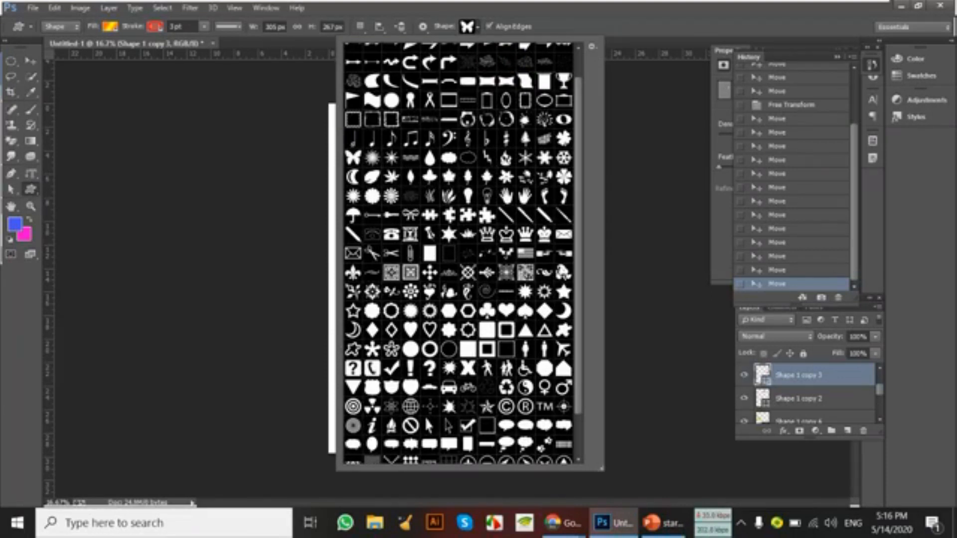
pyautogui.click(571, 183)
pyautogui.click(594, 12)
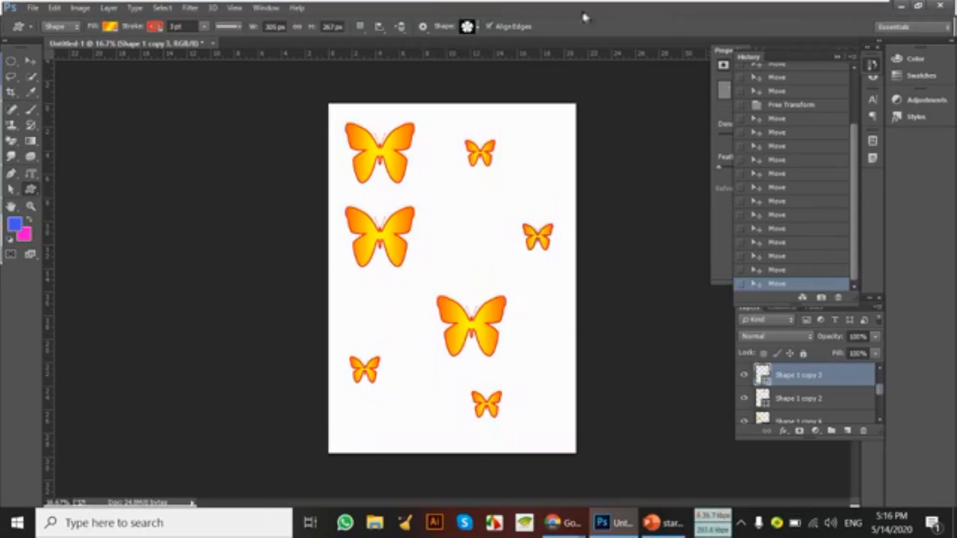
pyautogui.moveTo(450, 196); pyautogui.dragTo(508, 298)
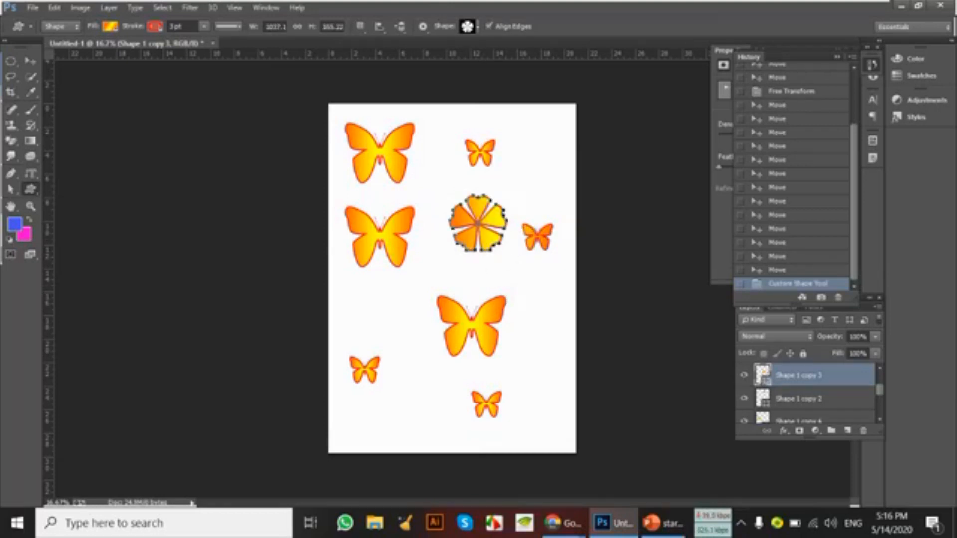
# Try the blue-to-magenta gradient on the flower, then set its fill to solid magenta.
pyautogui.click(110, 28)
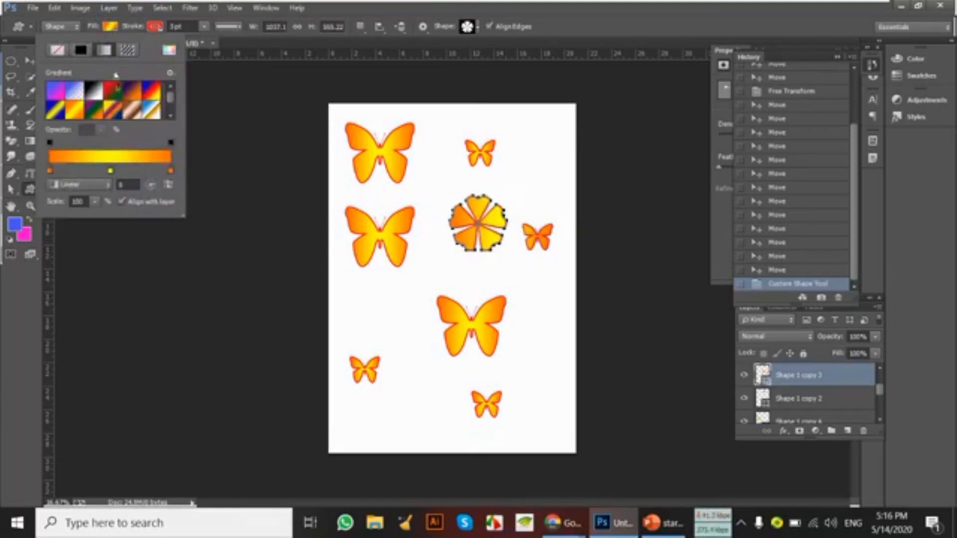
pyautogui.click(56, 92)
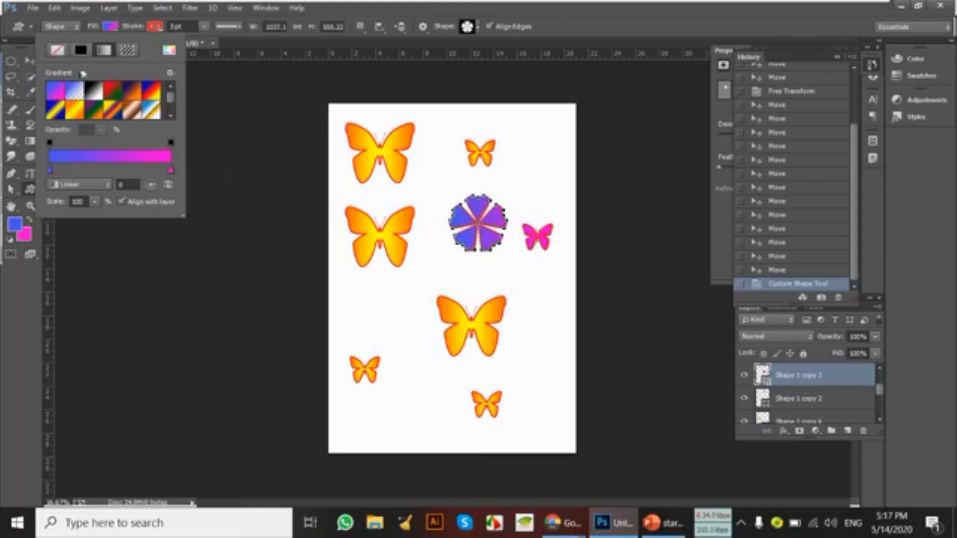
pyautogui.click(80, 50)
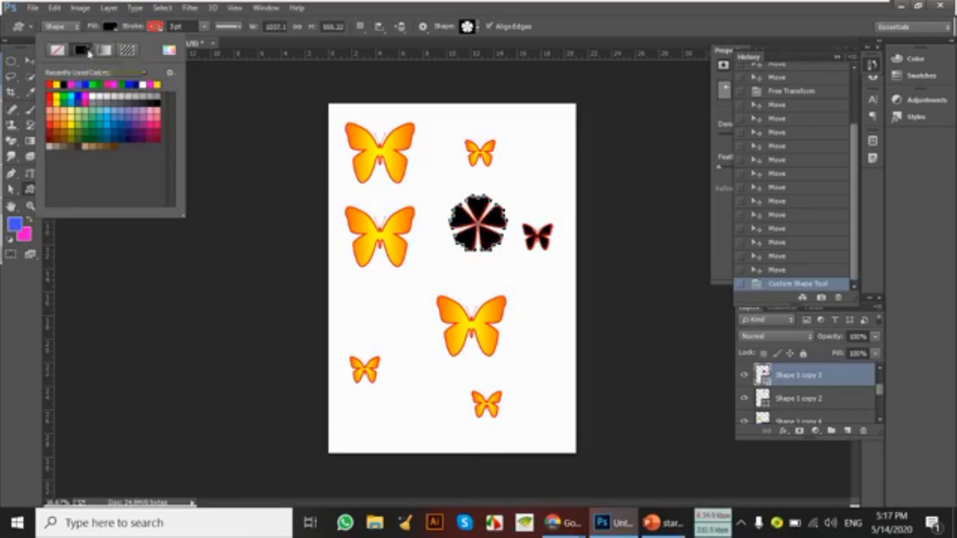
pyautogui.click(114, 84)
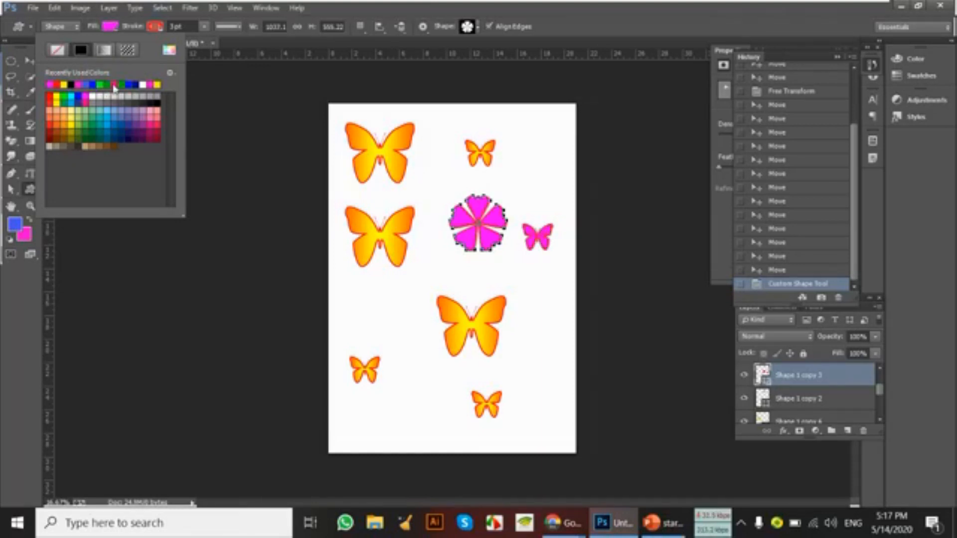
pyautogui.click(30, 60)
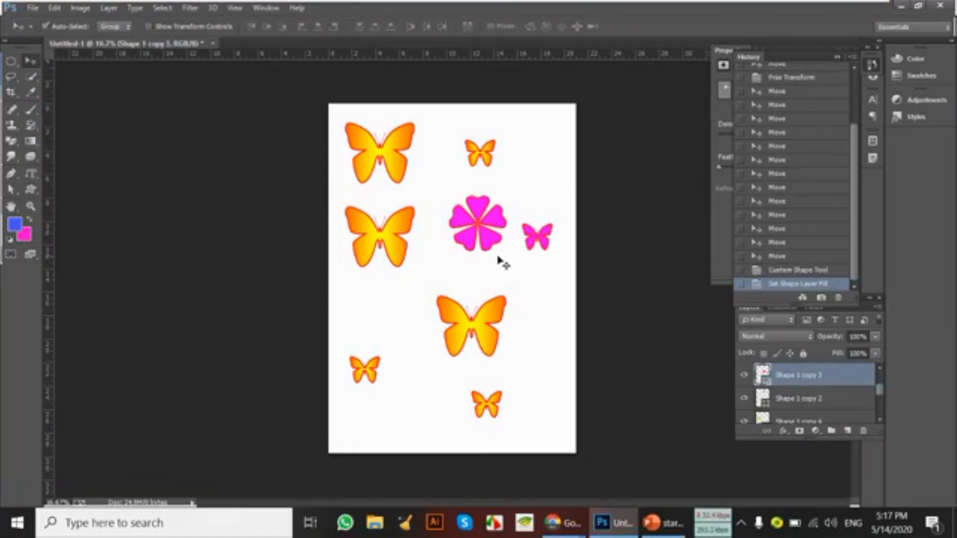
# Choose the airplane custom shape and draw it to the left of the large butterfly in the lower half of the page.
pyautogui.click(30, 189)
pyautogui.click(124, 258)
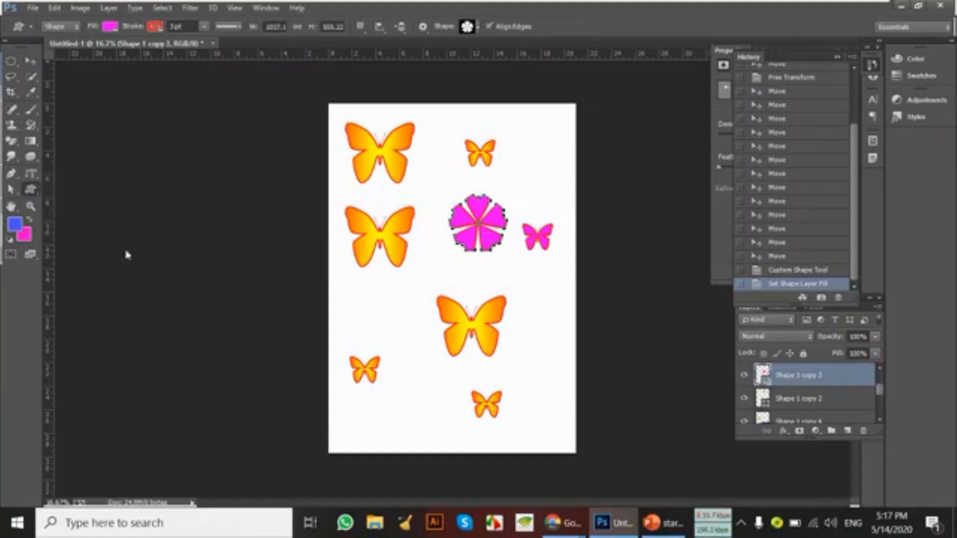
pyautogui.click(479, 27)
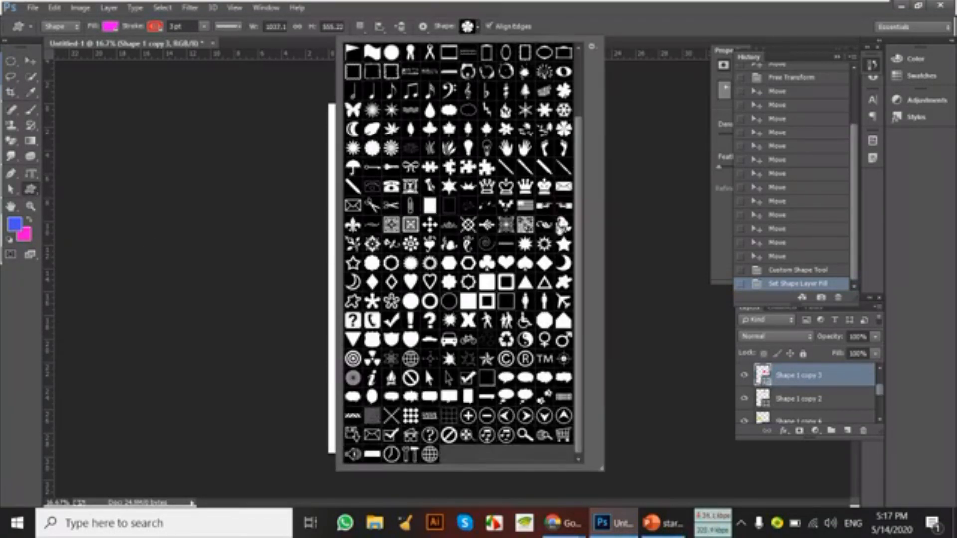
pyautogui.click(562, 302)
pyautogui.click(657, 23)
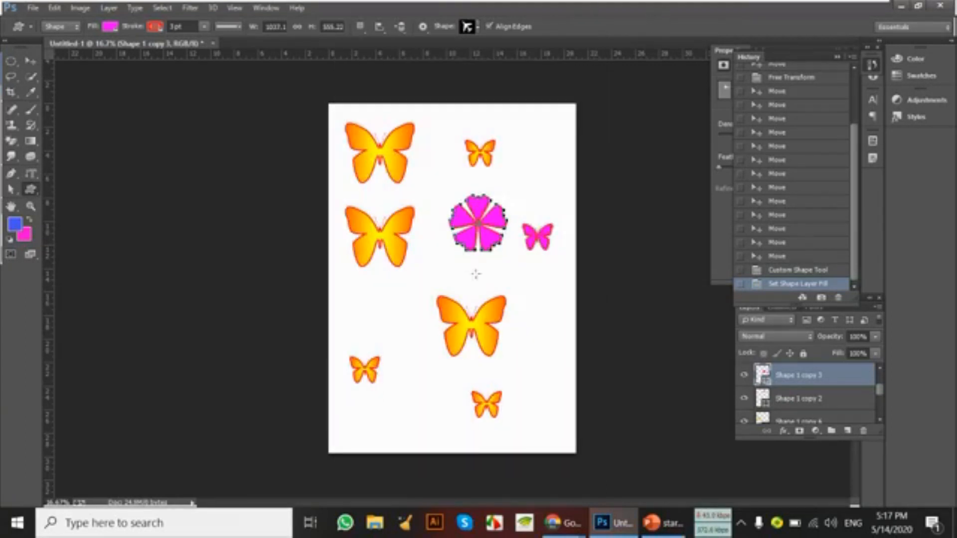
pyautogui.moveTo(368, 303); pyautogui.dragTo(431, 369)
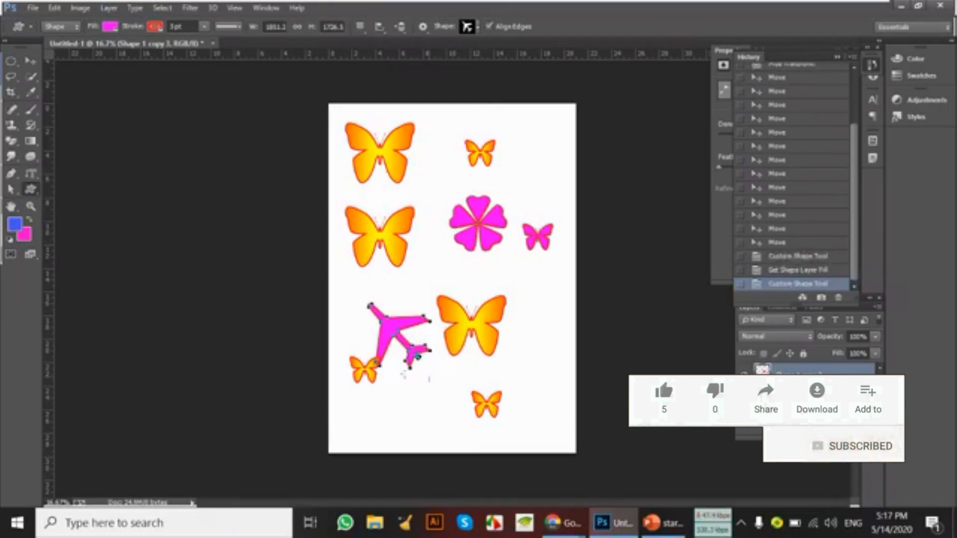
# Move the small lower-left butterfly down so that it clears the airplane, and deselect it.
pyautogui.click(30, 60)
pyautogui.moveTo(377, 368); pyautogui.dragTo(379, 397)
pyautogui.click(520, 300)
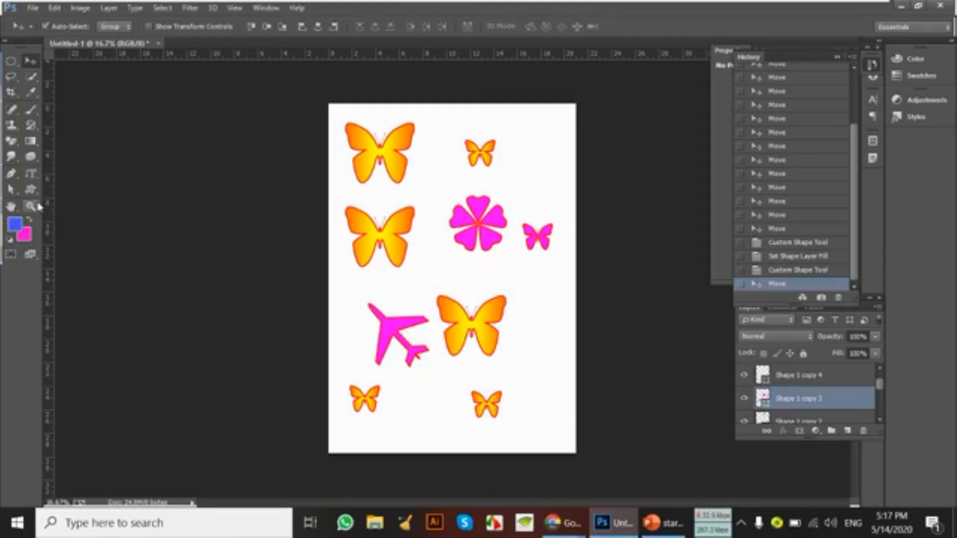
# Choose the globe grid custom shape and draw it about 421 px wide and high near the page's upper-right corner.
pyautogui.click(31, 189)
pyautogui.rightClick(30, 190)
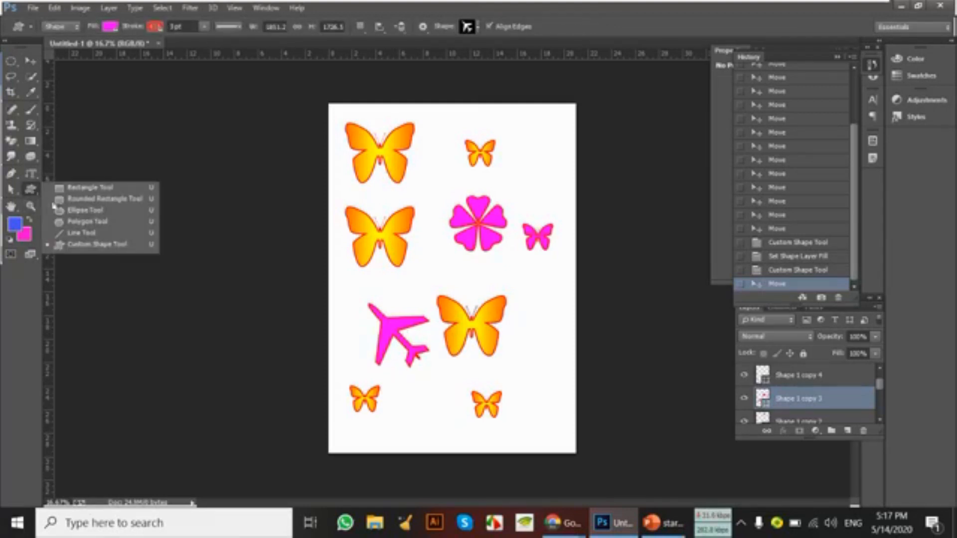
pyautogui.click(91, 245)
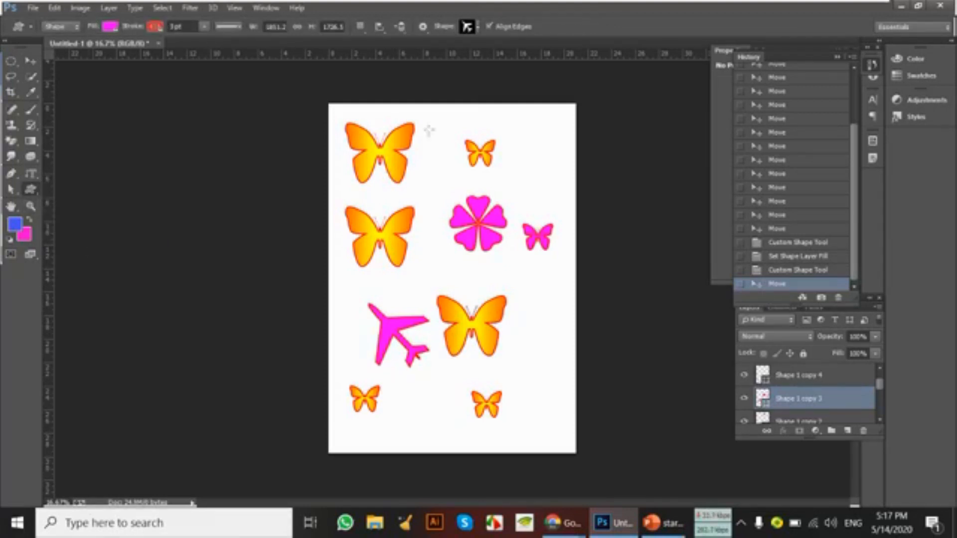
pyautogui.click(478, 28)
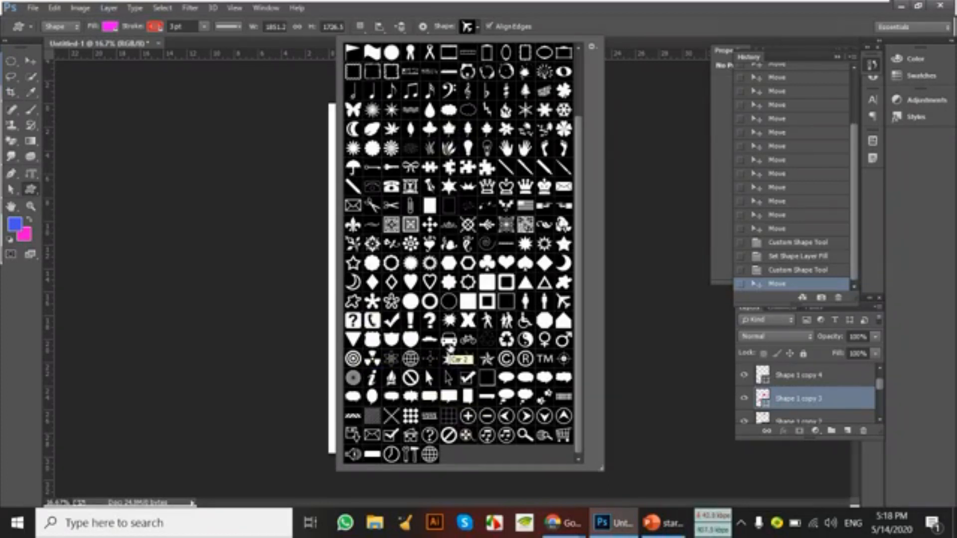
pyautogui.click(428, 454)
pyautogui.click(632, 18)
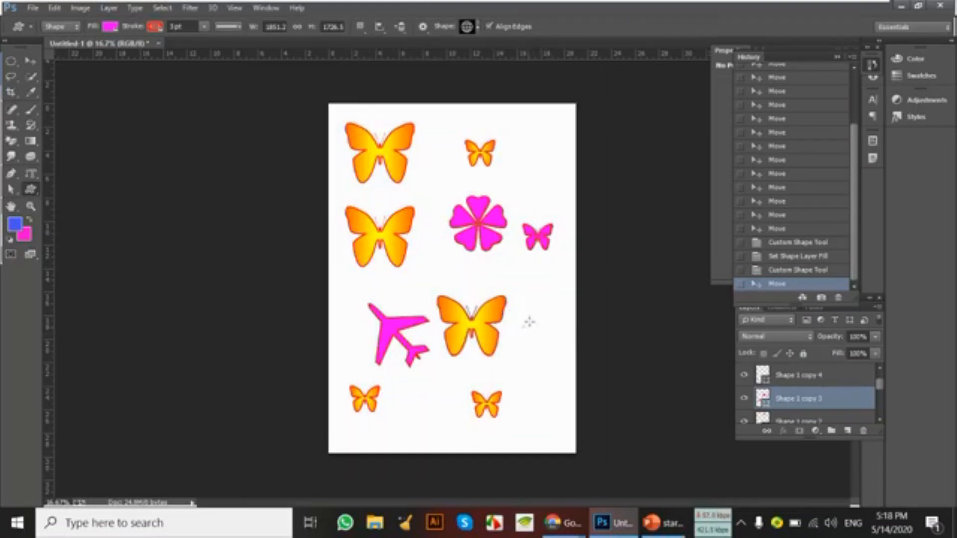
pyautogui.moveTo(522, 146); pyautogui.dragTo(566, 189)
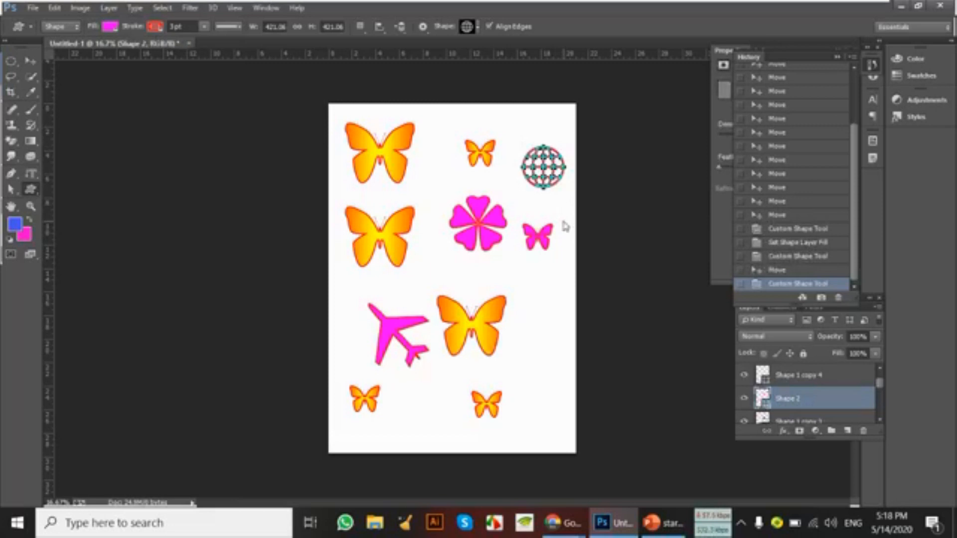
# Set both the fill and the stroke of the globe to blue.
pyautogui.click(109, 26)
pyautogui.click(94, 84)
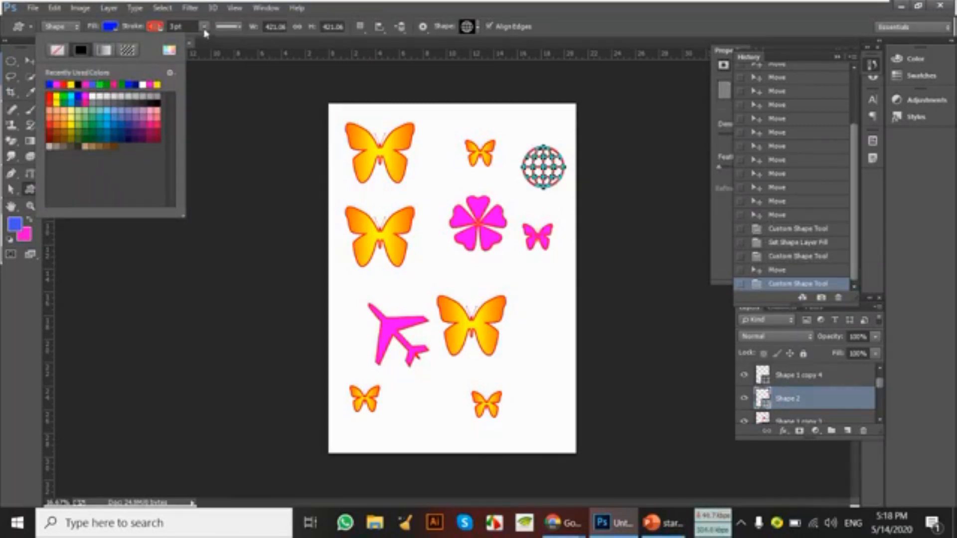
pyautogui.click(159, 28)
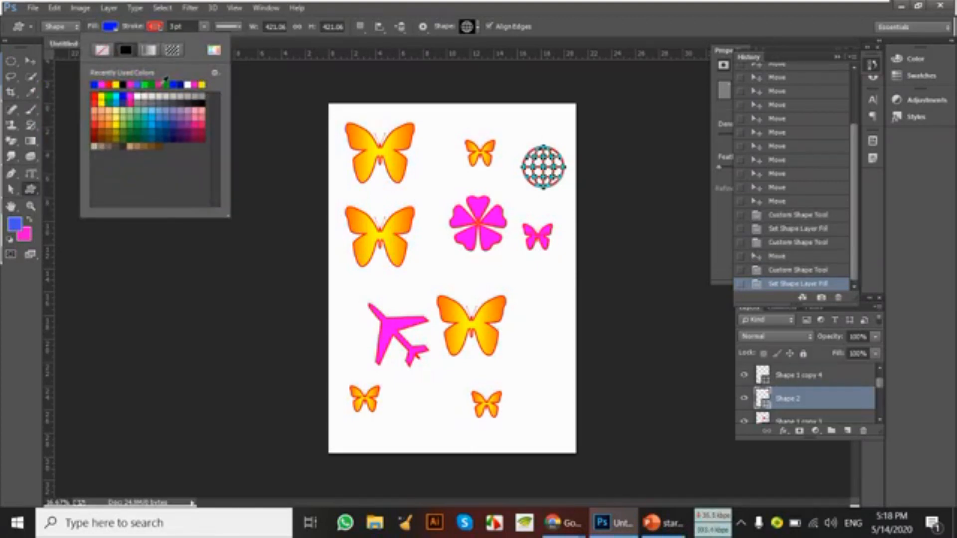
pyautogui.click(177, 85)
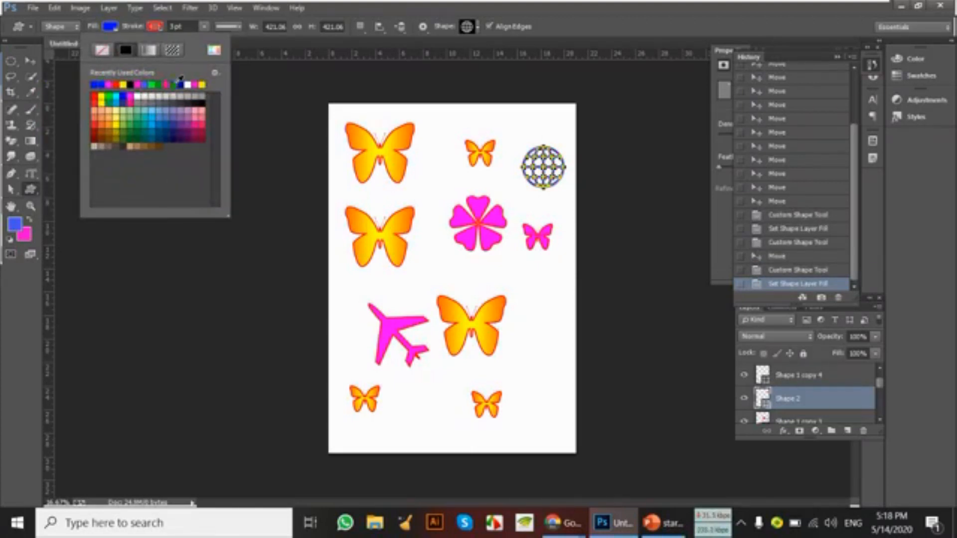
pyautogui.click(373, 11)
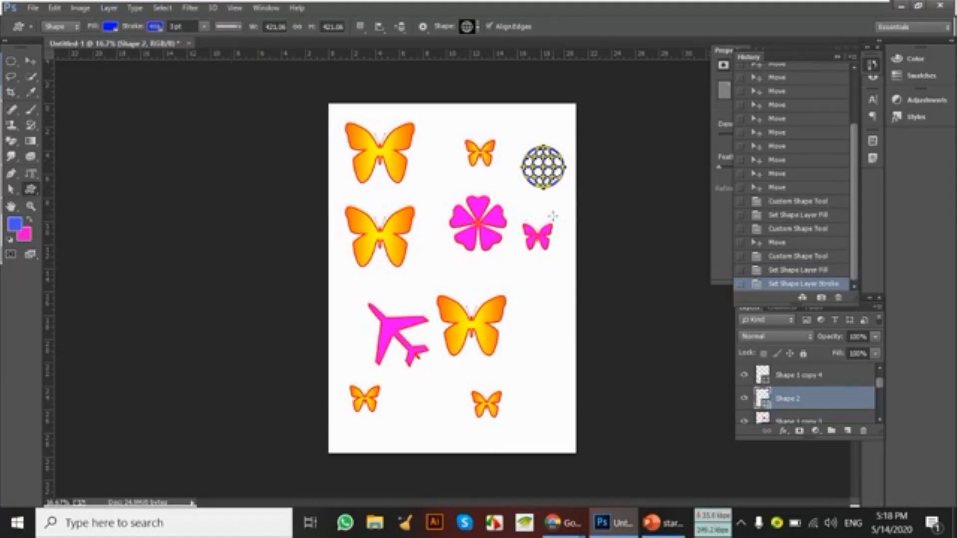
# Return to the Move tool and deselect the blue globe shape.
pyautogui.press('v')
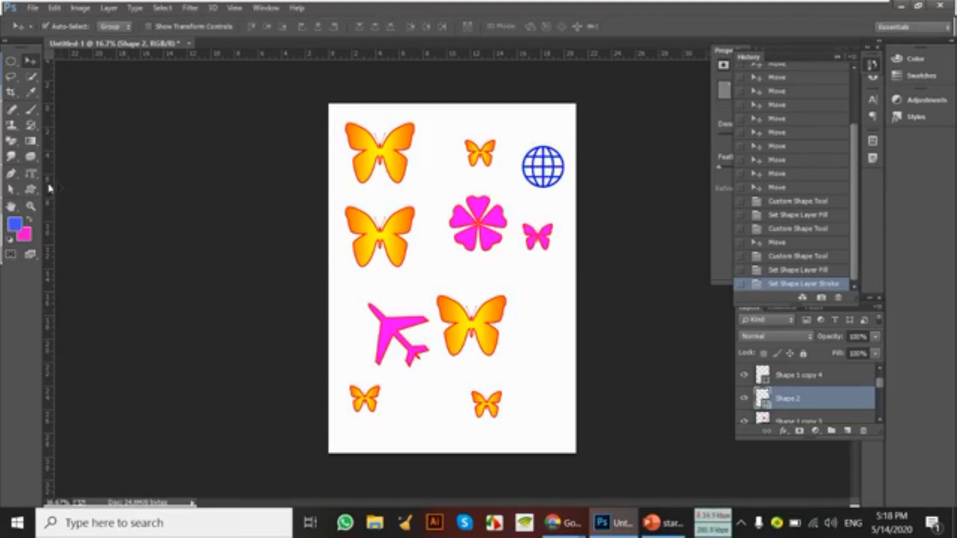
pyautogui.click(30, 189)
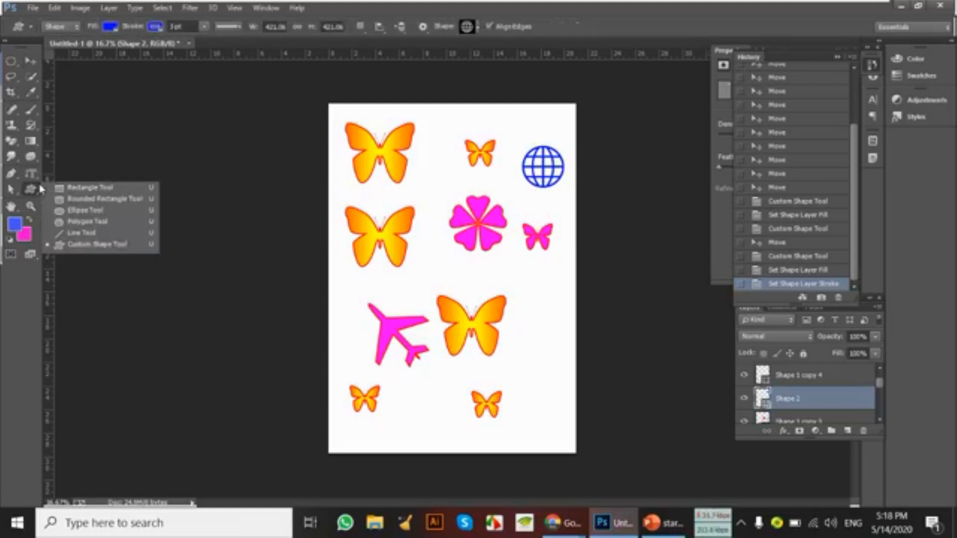
pyautogui.click(128, 249)
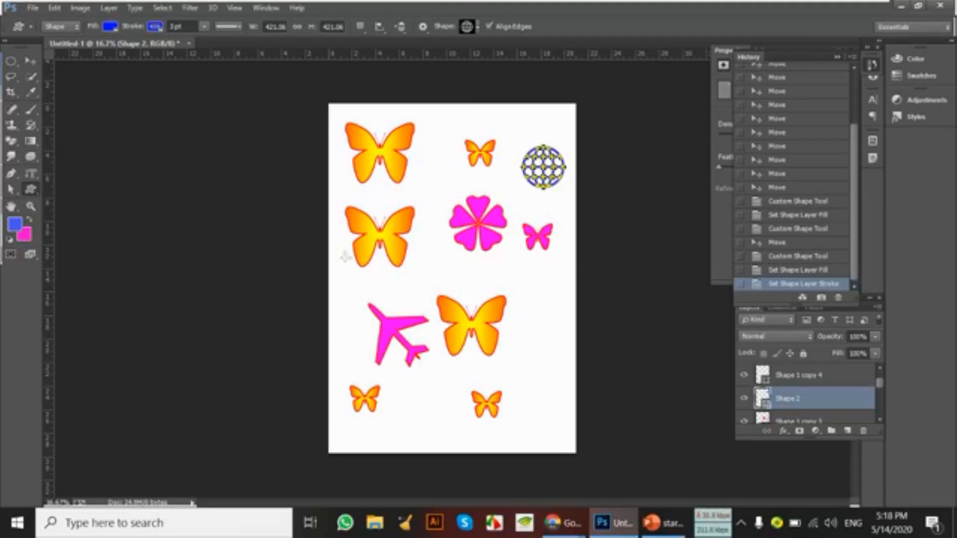
pyautogui.click(31, 61)
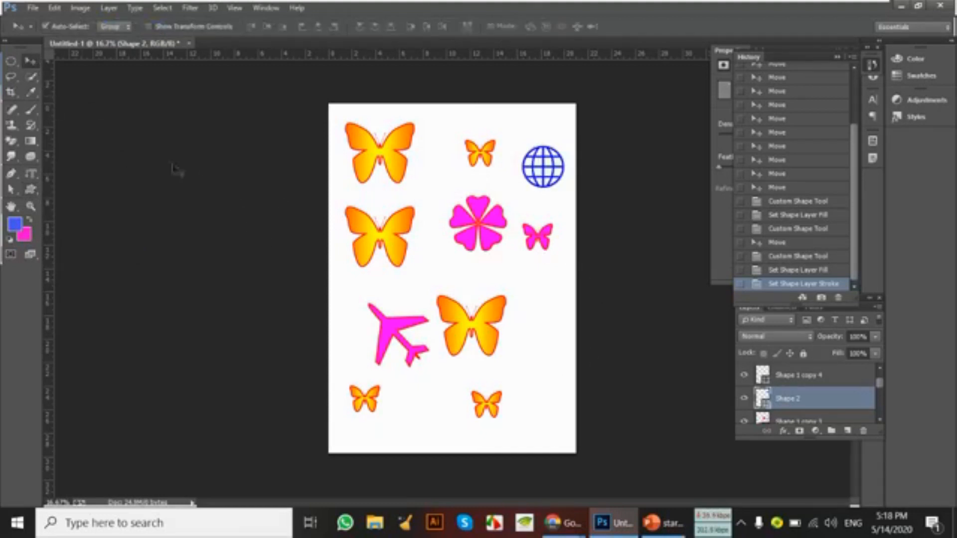
pyautogui.click(529, 280)
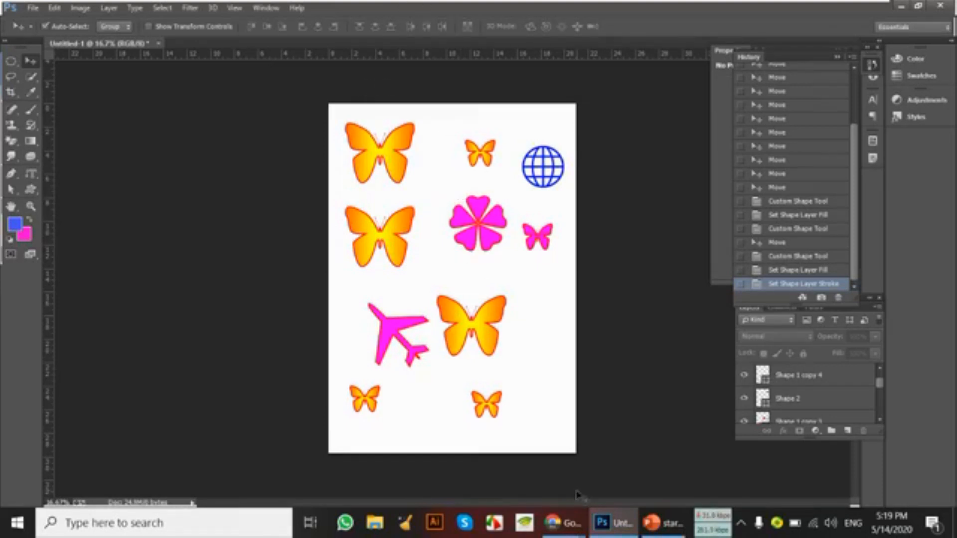
pyautogui.click(31, 192)
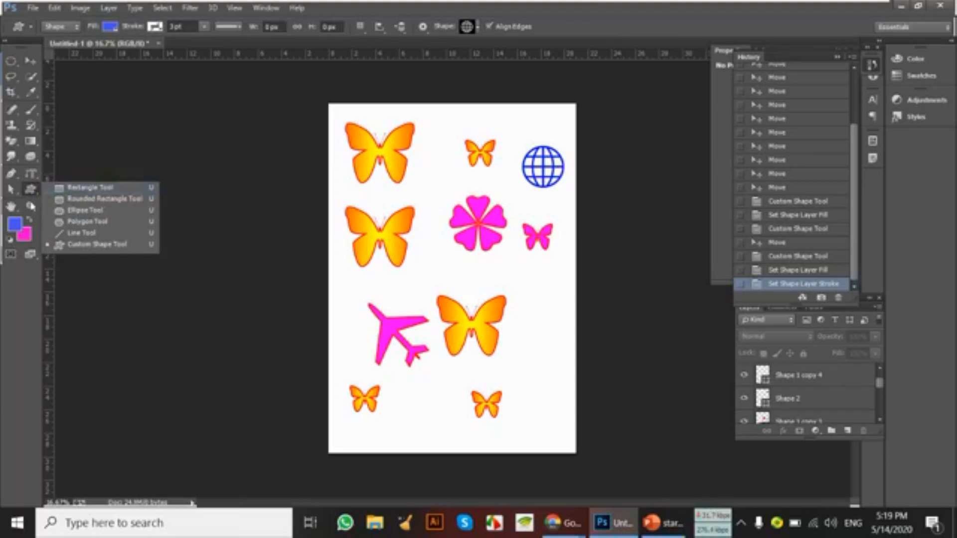
pyautogui.click(17, 209)
pyautogui.click(17, 208)
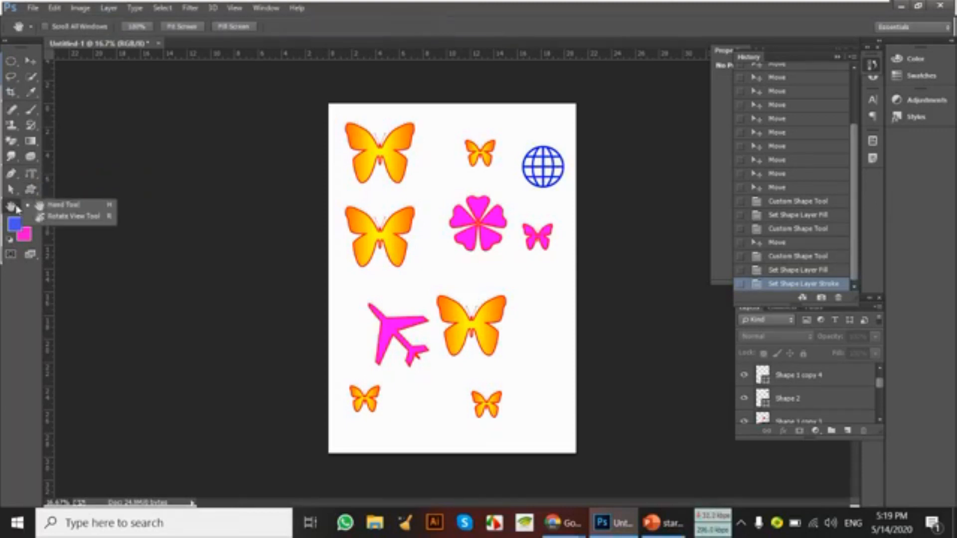
pyautogui.click(26, 207)
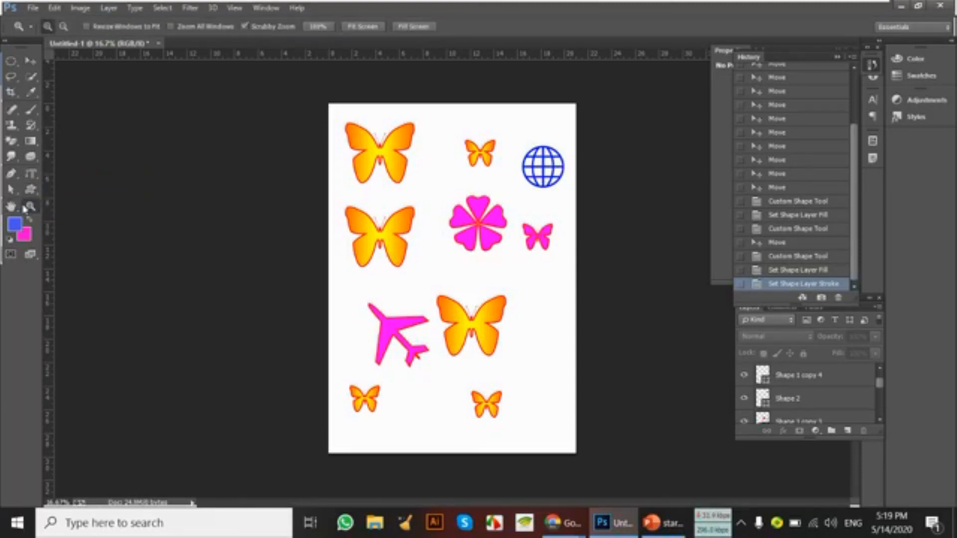
pyautogui.click(11, 206)
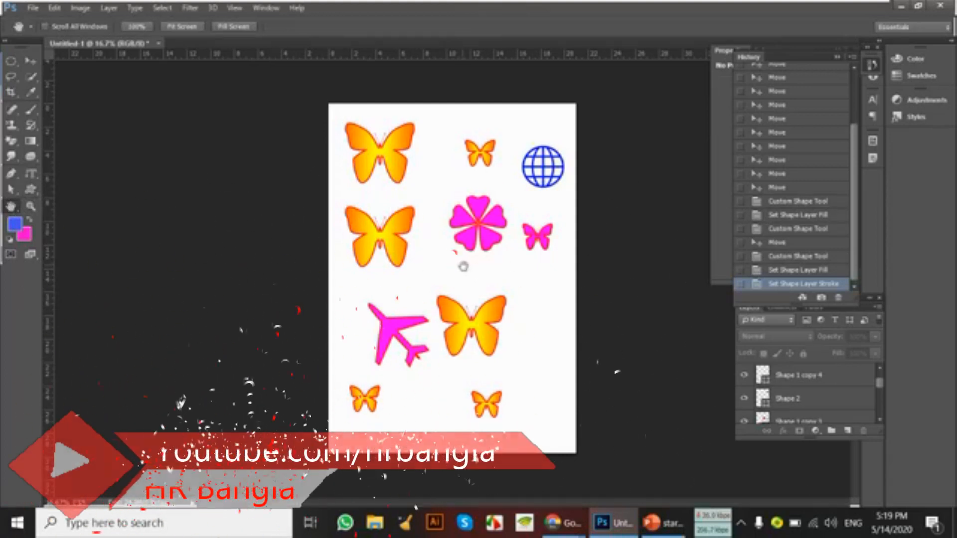
# Switch to the Facebook Live Producer page in Chrome and read through the viewers' comments on the live stream.
pyautogui.moveTo(553, 522)
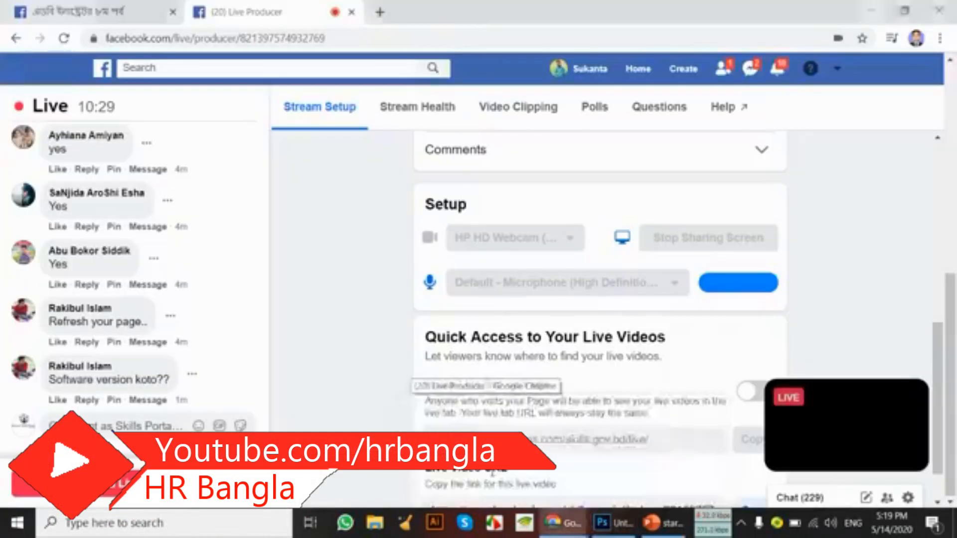
pyautogui.click(481, 439)
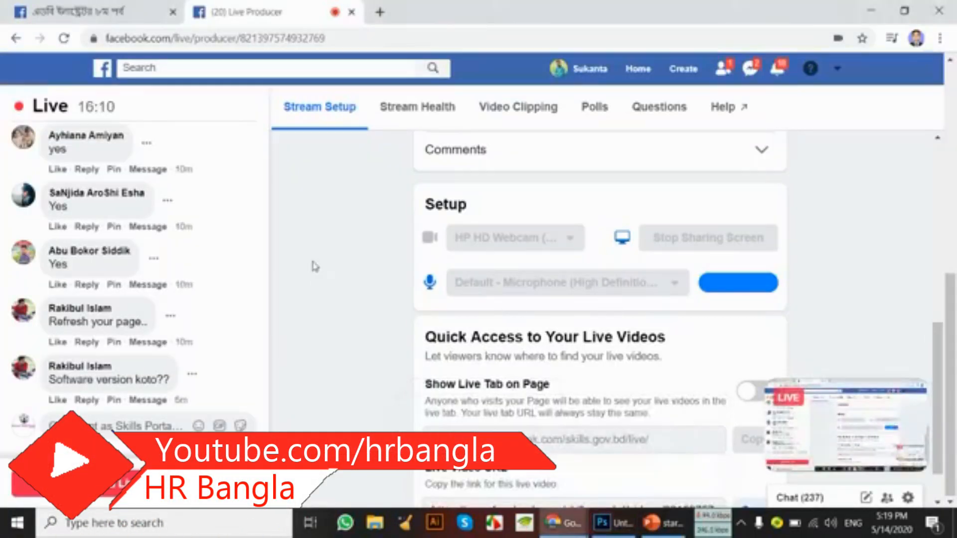
pyautogui.scroll(1, 213, 261)
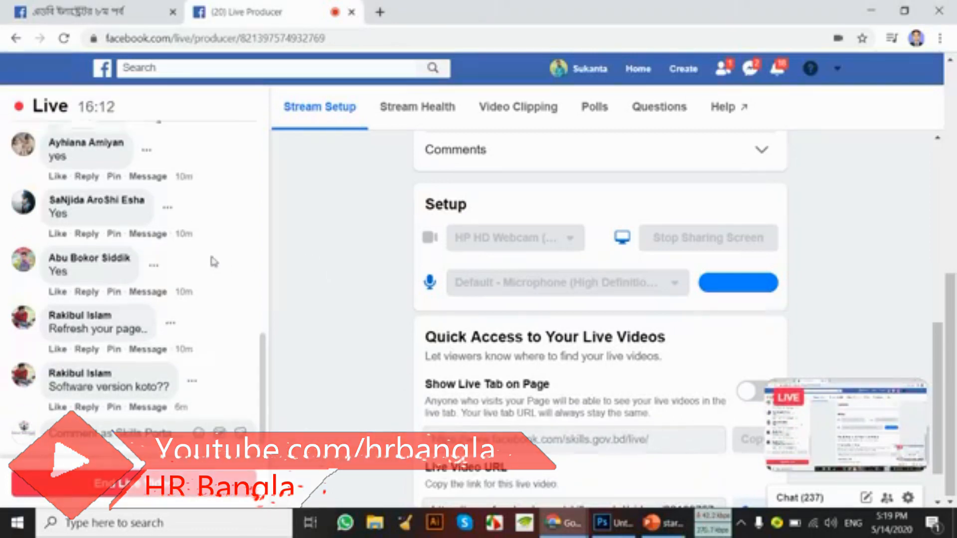
pyautogui.scroll(3, 221, 264)
pyautogui.scroll(-4, 221, 264)
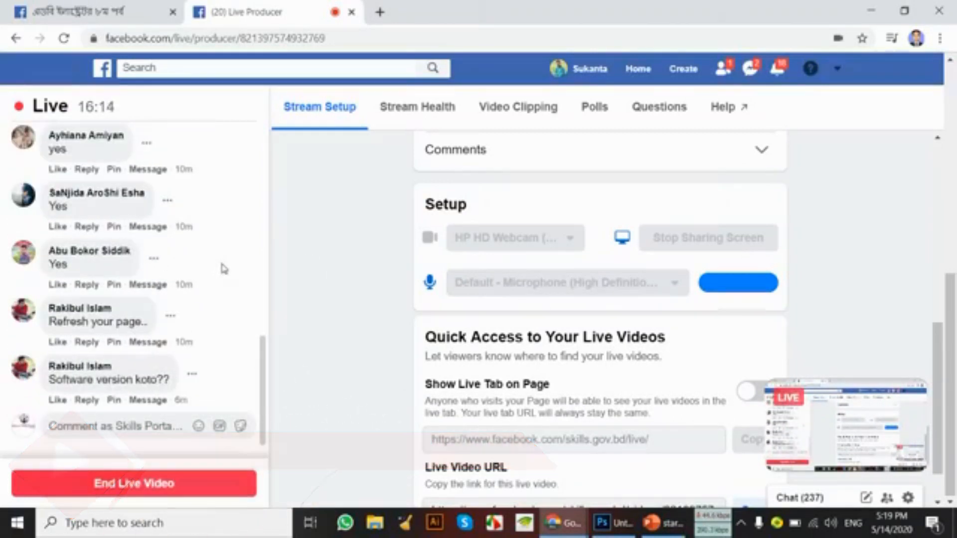
pyautogui.scroll(2, 202, 284)
pyautogui.scroll(-2, 203, 284)
pyautogui.scroll(1, 202, 286)
pyautogui.scroll(-1, 202, 287)
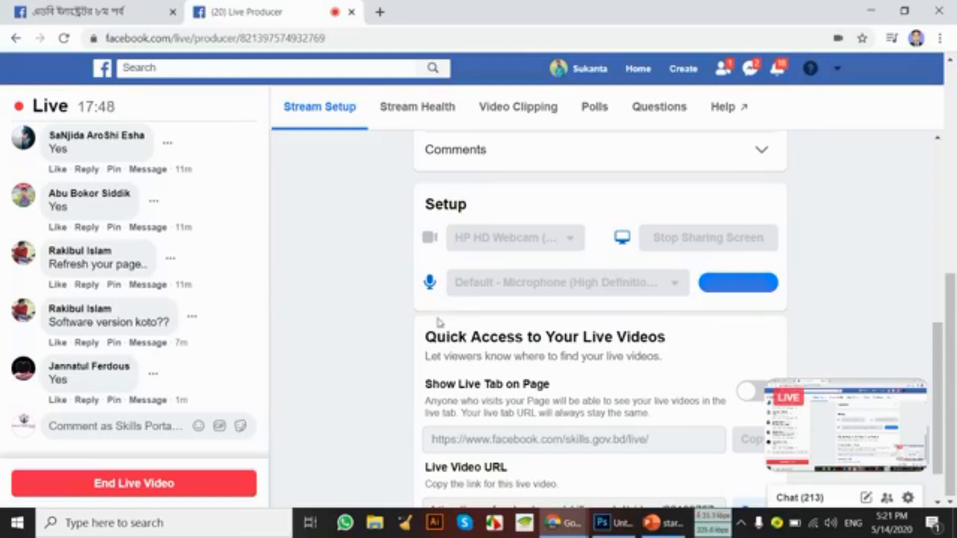
# Switch back to Photoshop and revert Untitled-1 to its blank opening state in the history.
pyautogui.moveTo(615, 532)
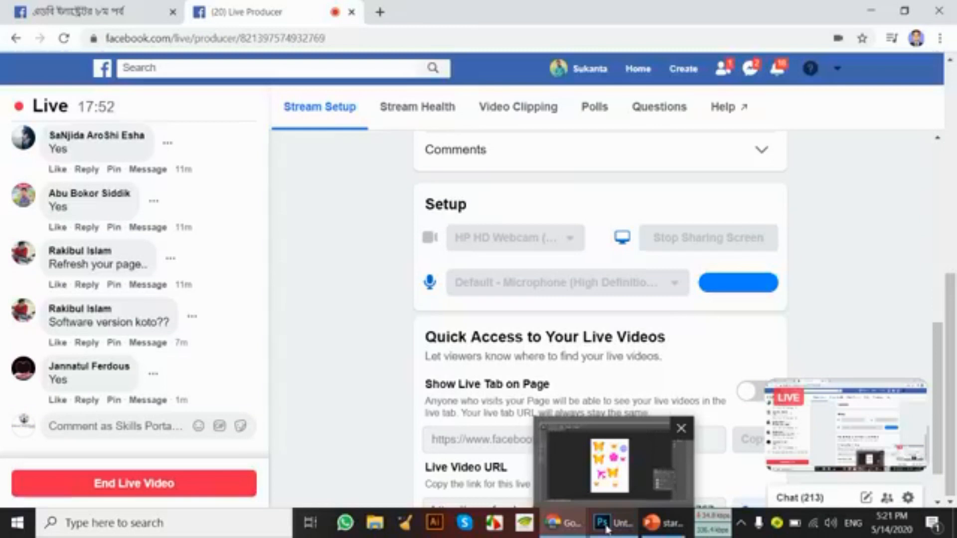
pyautogui.click(615, 531)
pyautogui.scroll(5, 777, 137)
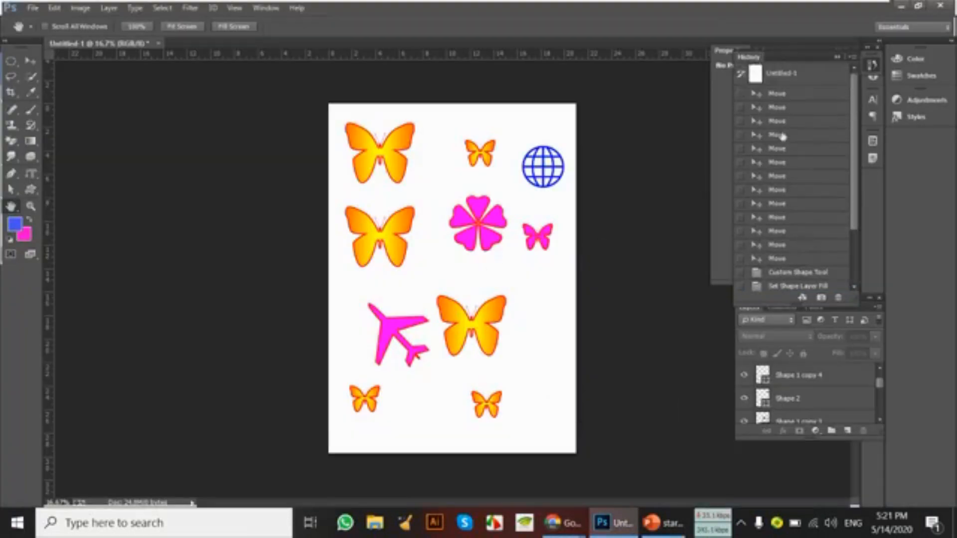
pyautogui.click(755, 74)
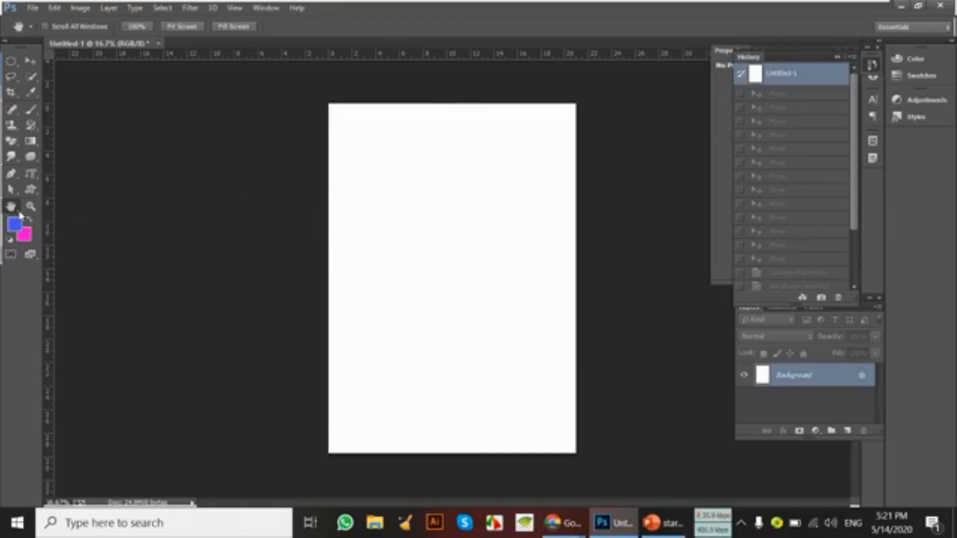
# Draw a nine-pointed star about 794 px wide in the upper-left part of the page with the Polygon tool, and delete it.
pyautogui.click(30, 189)
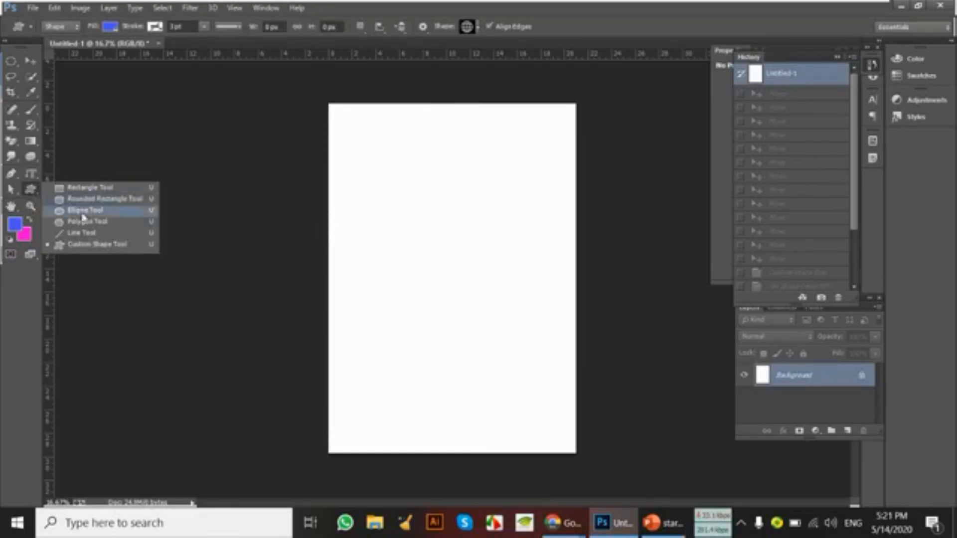
pyautogui.click(87, 222)
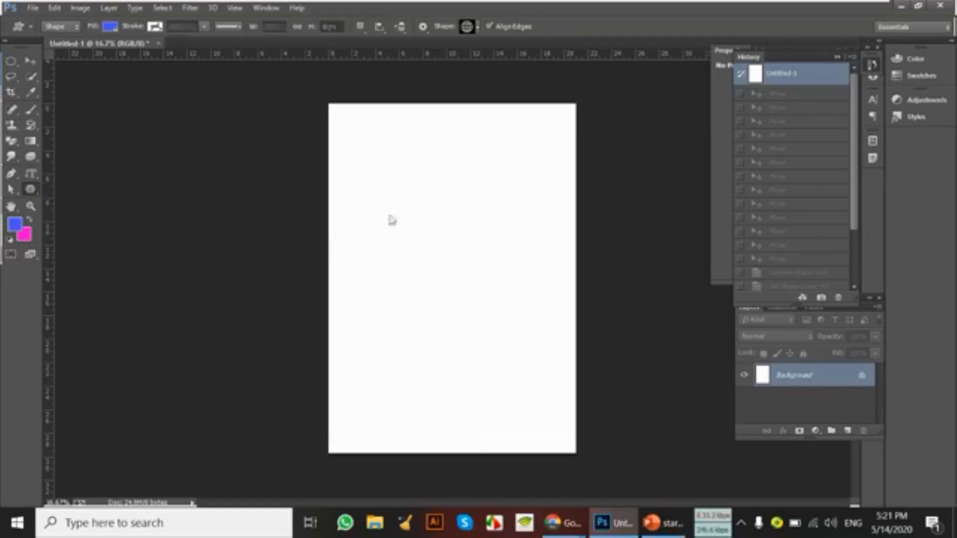
pyautogui.moveTo(392, 195); pyautogui.dragTo(410, 233)
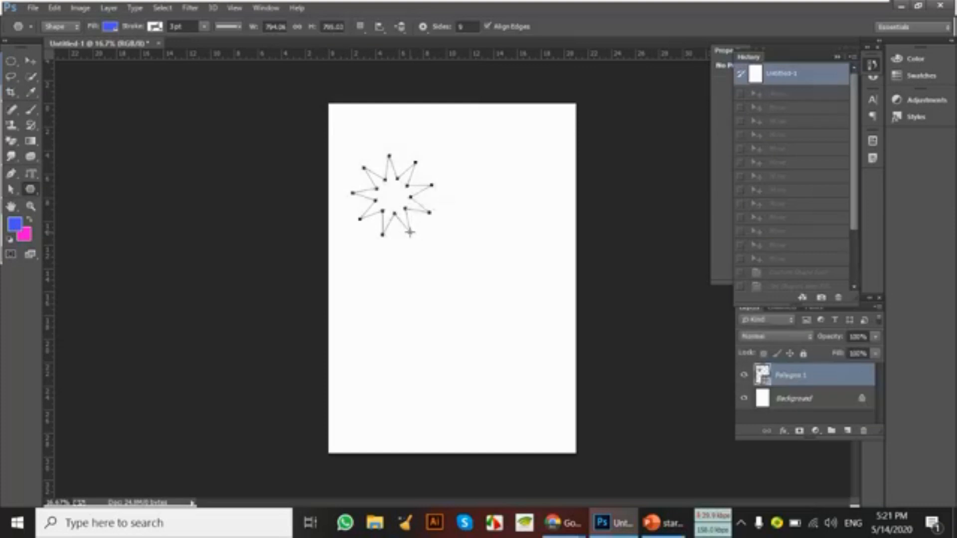
pyautogui.press('Delete')
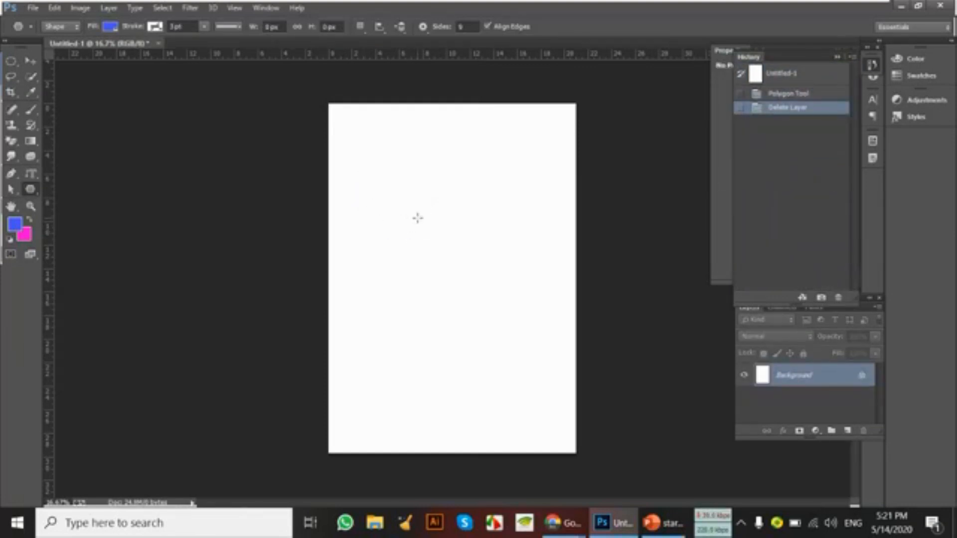
# Create a small nine-sided polygon with the Star option off, and draw another about 826 × 837 px near the page's upper edge.
pyautogui.click(417, 218)
pyautogui.click(411, 202)
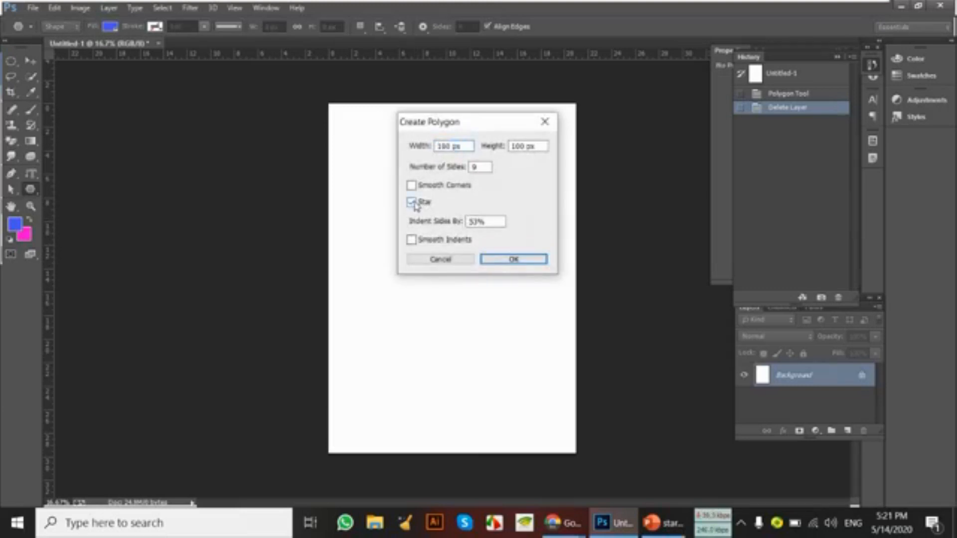
pyautogui.click(504, 263)
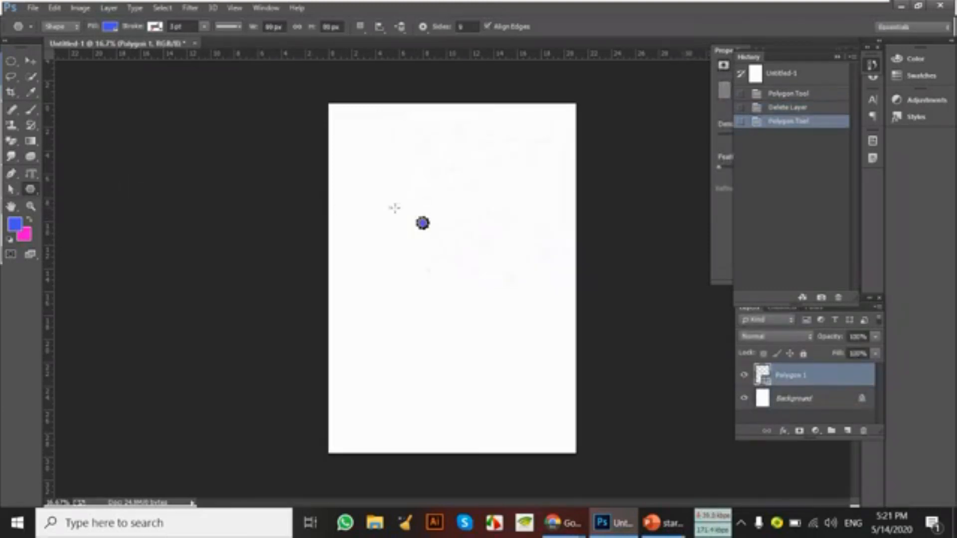
pyautogui.moveTo(399, 146); pyautogui.dragTo(430, 176)
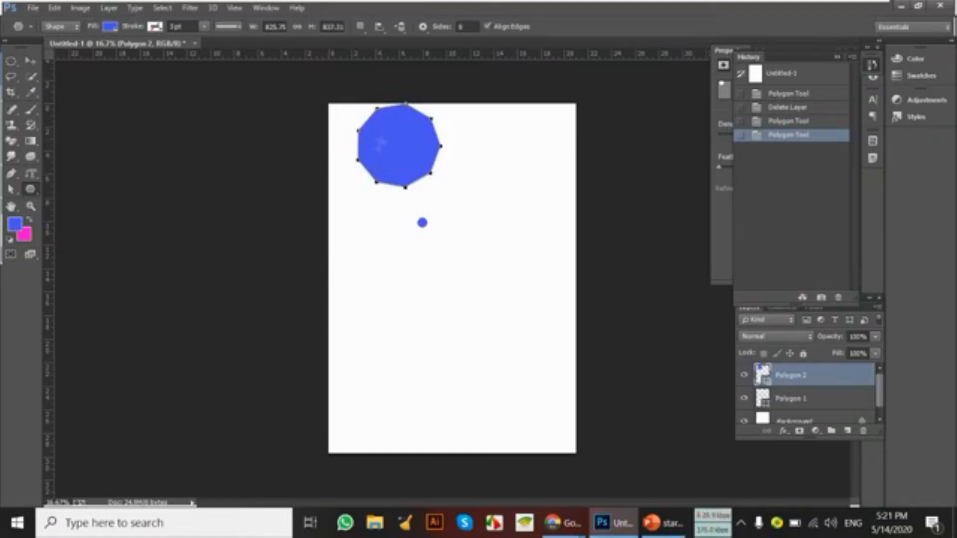
# Create a five-sided polygon with Smooth Corners enabled in the lower half of the page.
pyautogui.click(424, 304)
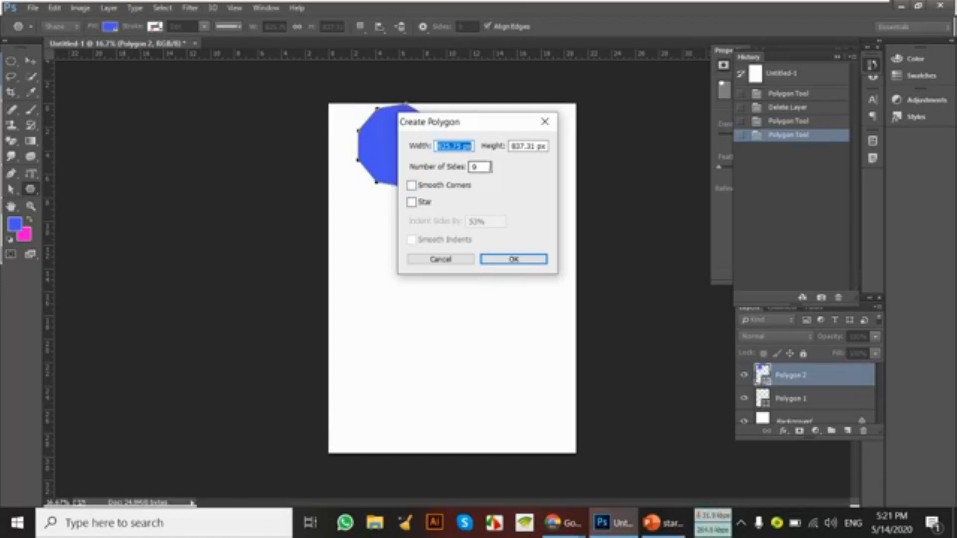
pyautogui.moveTo(489, 167); pyautogui.dragTo(471, 169)
pyautogui.write('5')
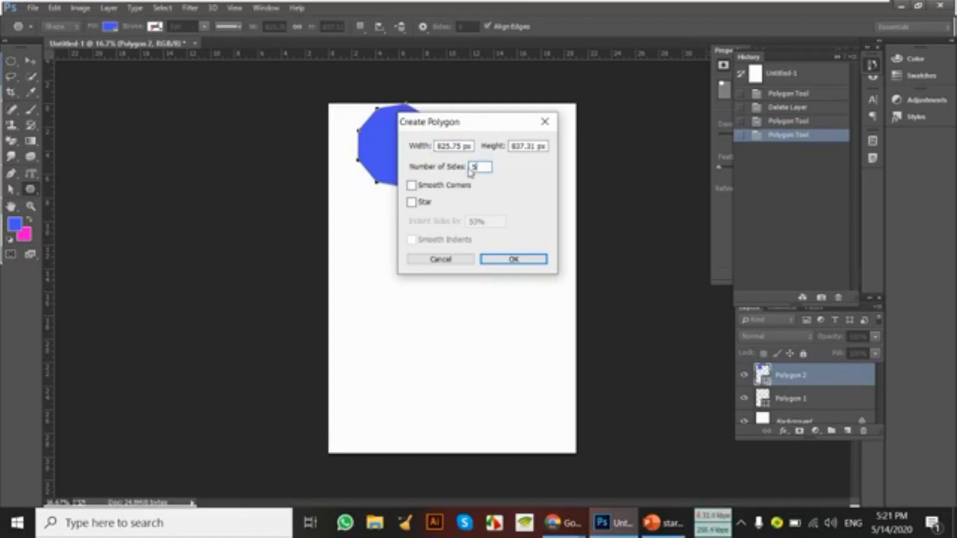
pyautogui.click(411, 187)
pyautogui.click(504, 261)
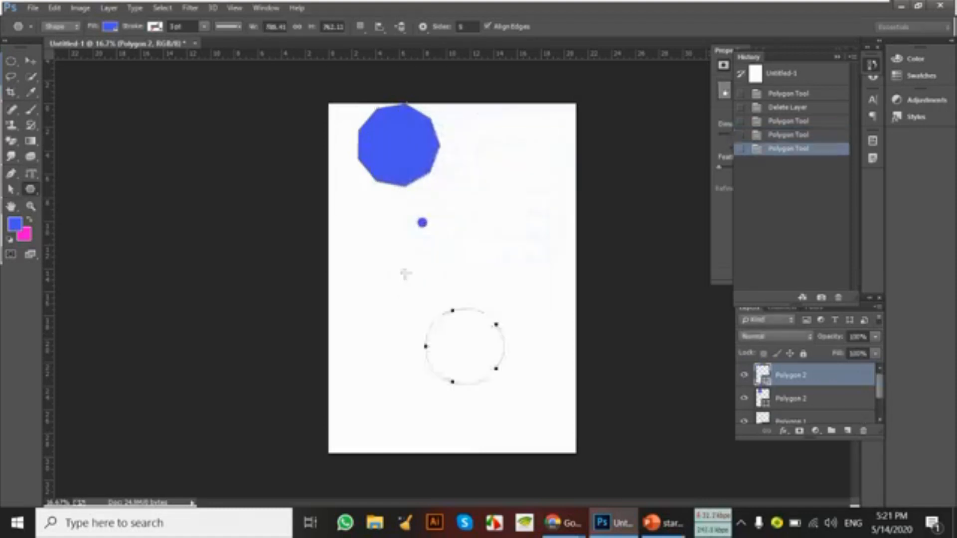
# Create a pentagon with Smooth Corners off, and draw another about 683 × 677 px in the page's upper-right area.
pyautogui.click(408, 276)
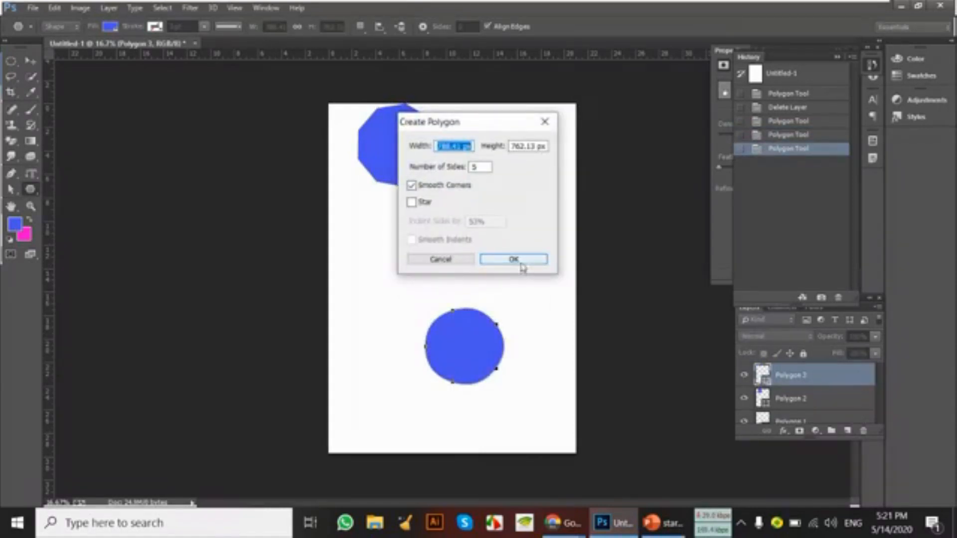
pyautogui.click(411, 185)
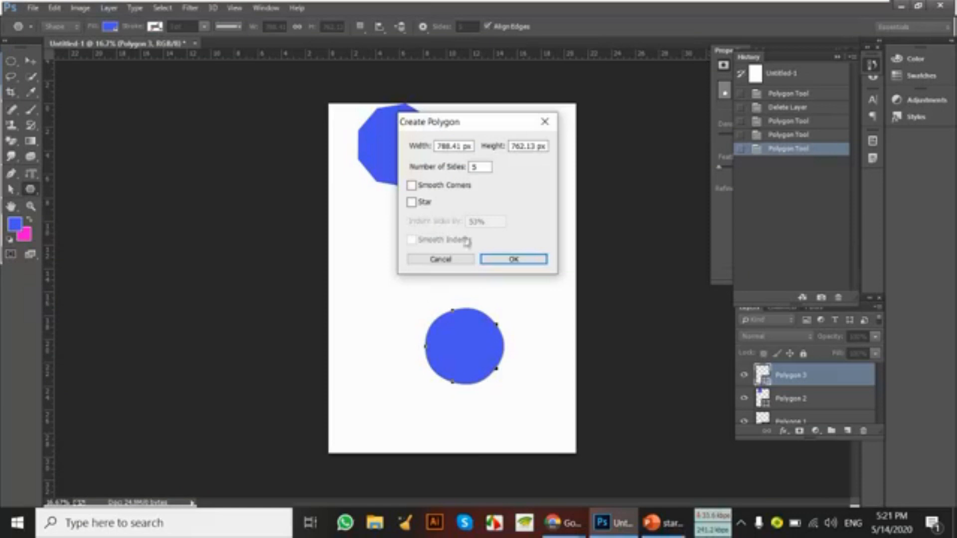
pyautogui.click(512, 260)
pyautogui.moveTo(490, 174); pyautogui.dragTo(507, 205)
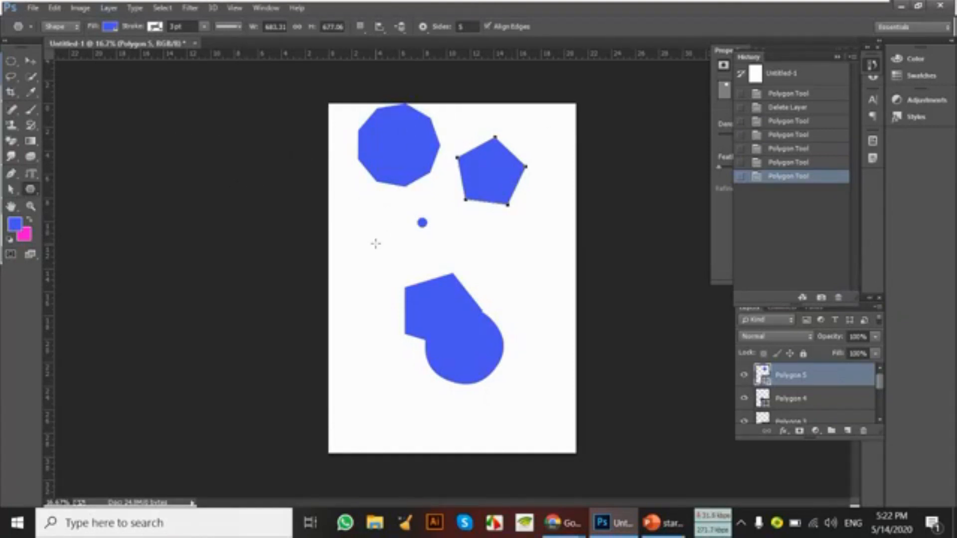
# Revert to the blank page, create a small 15-sided polygon, and draw another about 1126 px wide in the page's upper half.
pyautogui.click(815, 78)
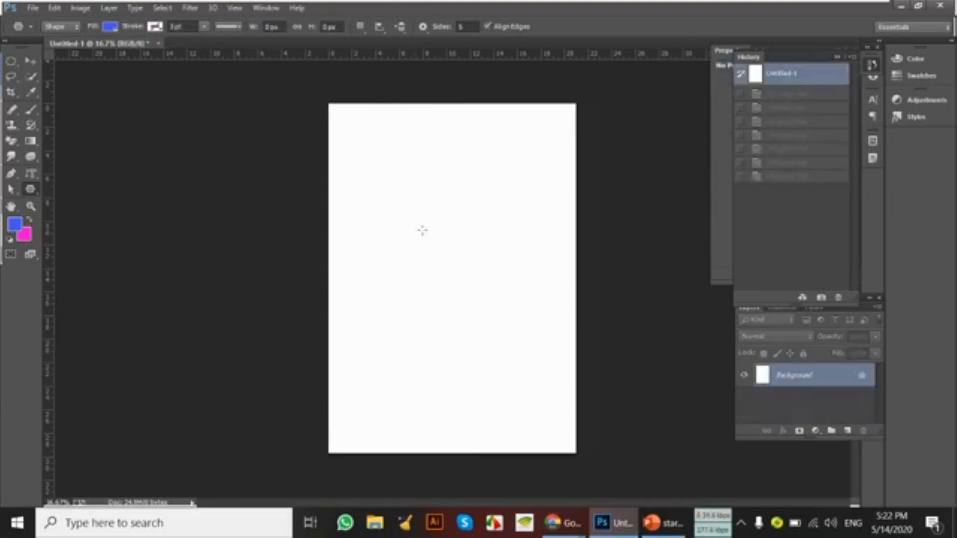
pyautogui.click(432, 227)
pyautogui.doubleClick(473, 167)
pyautogui.write('15')
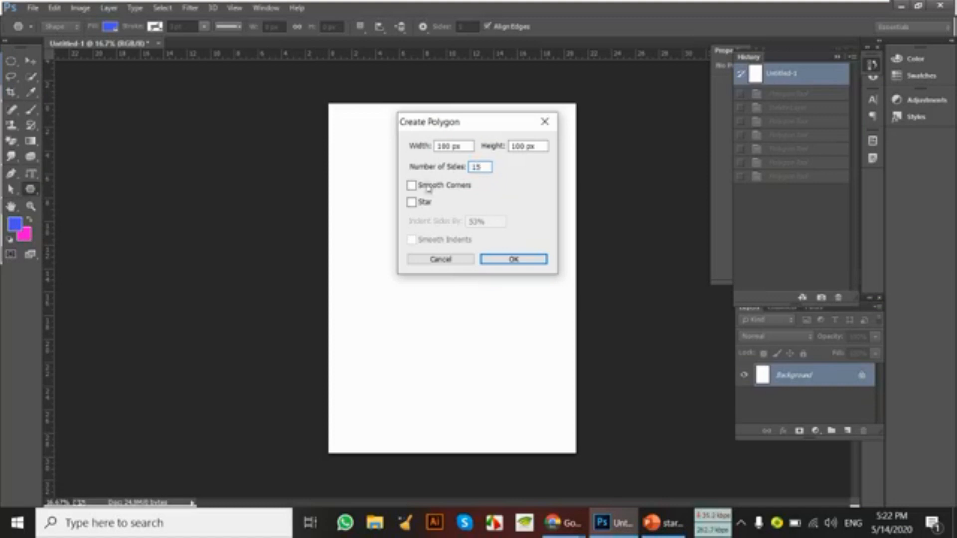
pyautogui.click(514, 259)
pyautogui.moveTo(446, 173); pyautogui.dragTo(487, 218)
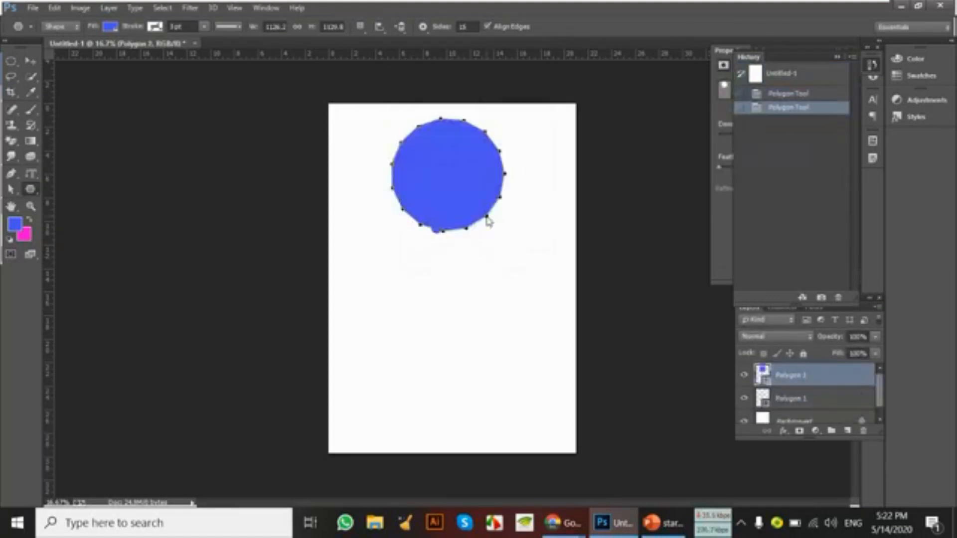
# Revert to the blank page, create a small 15-point star with a 53% indent, and draw another about 984 px wide in the page's upper half.
pyautogui.click(791, 77)
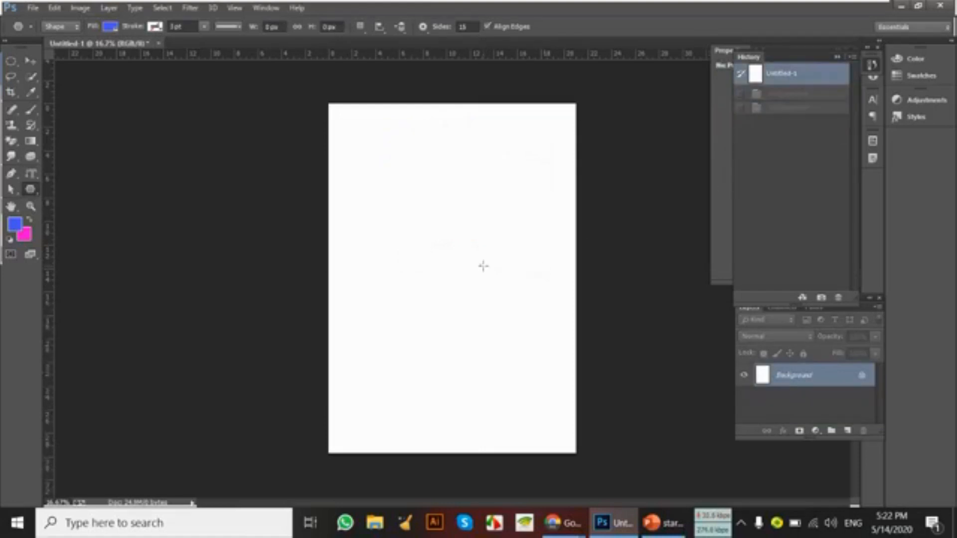
pyautogui.click(417, 229)
pyautogui.click(413, 204)
pyautogui.moveTo(486, 166); pyautogui.dragTo(474, 167)
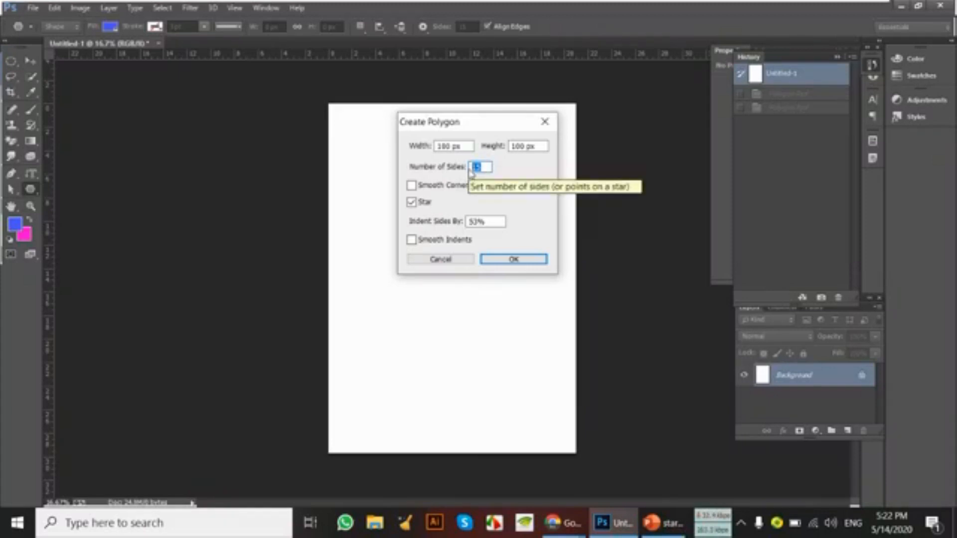
pyautogui.write('5')
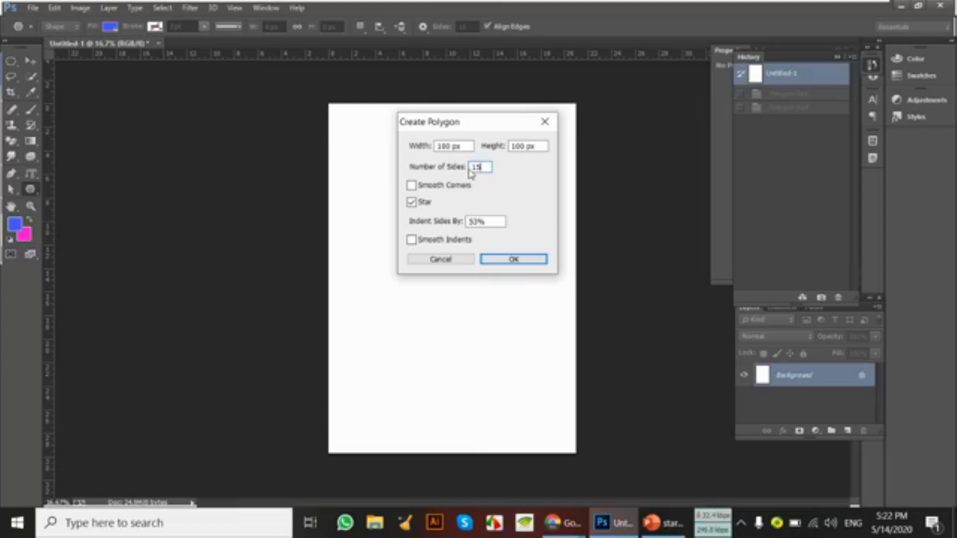
pyautogui.click(518, 260)
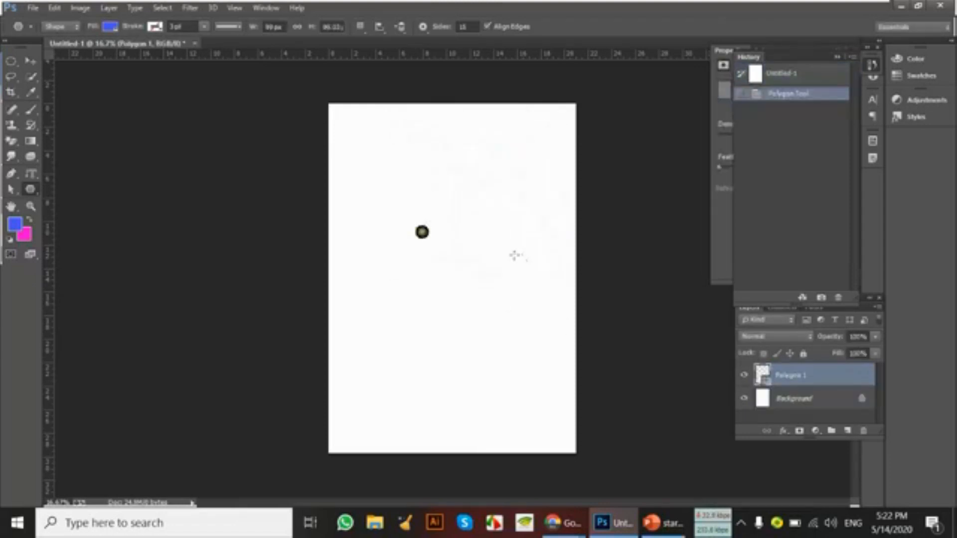
pyautogui.moveTo(432, 169); pyautogui.dragTo(480, 175)
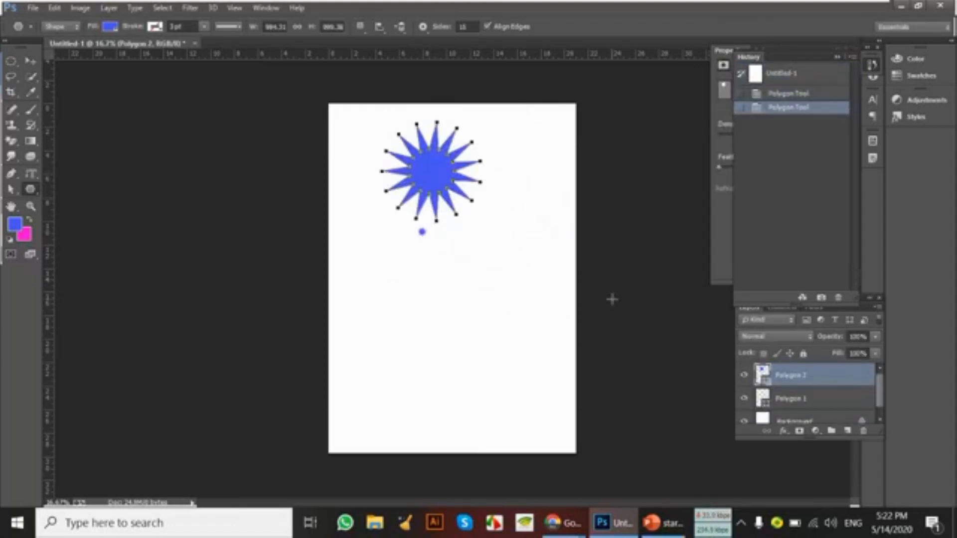
# Give the large star a red stroke, and move it down the page and back up over the small star.
pyautogui.click(157, 26)
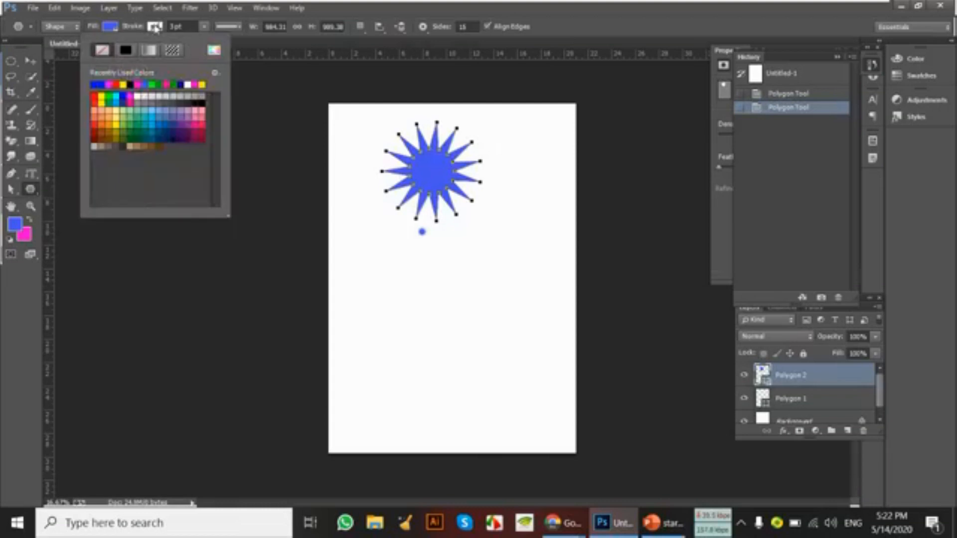
pyautogui.click(117, 85)
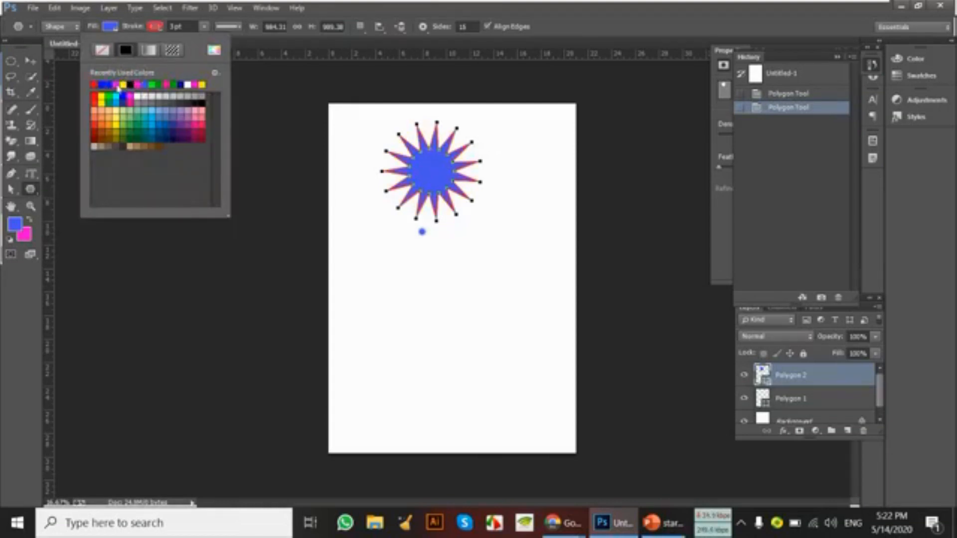
pyautogui.click(30, 61)
pyautogui.moveTo(426, 166); pyautogui.dragTo(434, 280)
pyautogui.moveTo(462, 238); pyautogui.dragTo(468, 268)
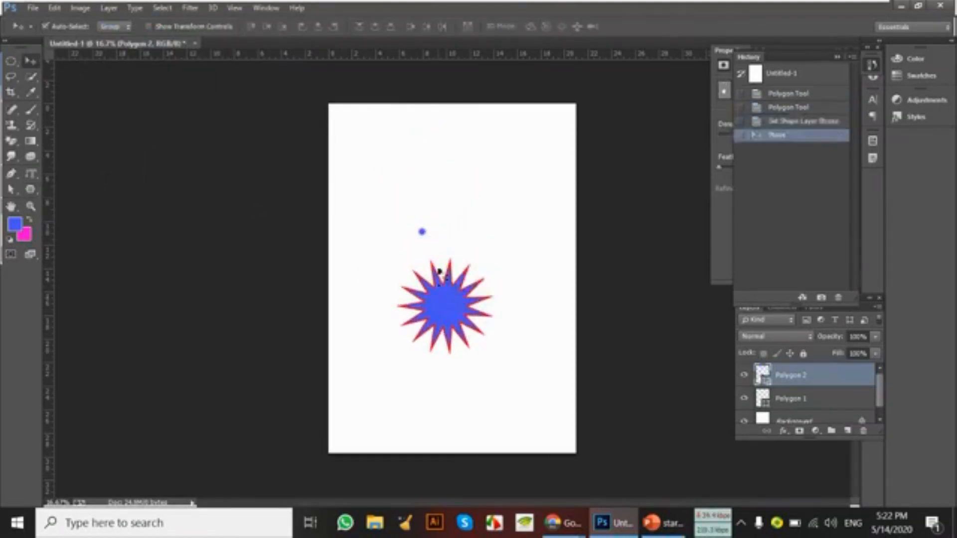
pyautogui.click(424, 234)
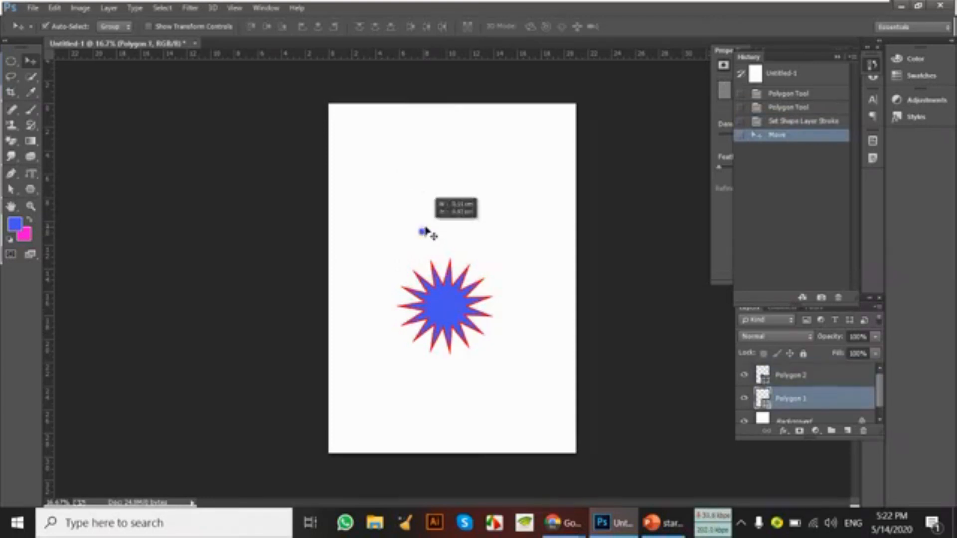
pyautogui.moveTo(459, 301); pyautogui.dragTo(455, 203)
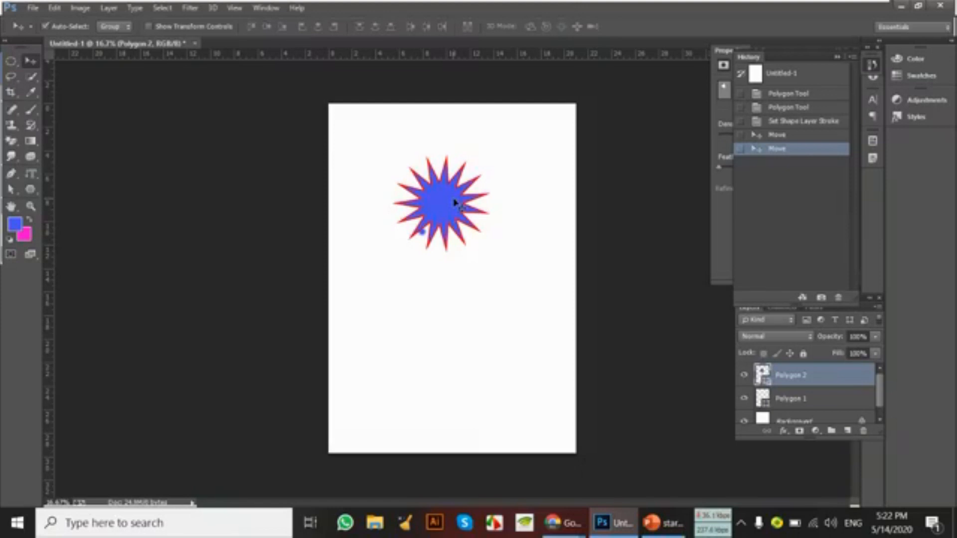
# Revert to the blank page and draw a blue rounded rectangle about 942 × 571 px in the page's upper half.
pyautogui.click(780, 78)
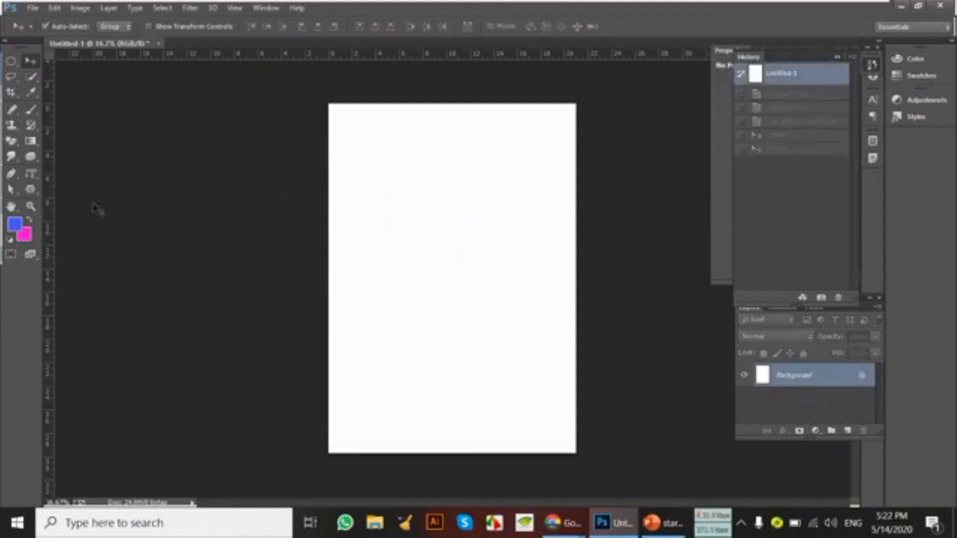
pyautogui.click(31, 190)
pyautogui.click(31, 190)
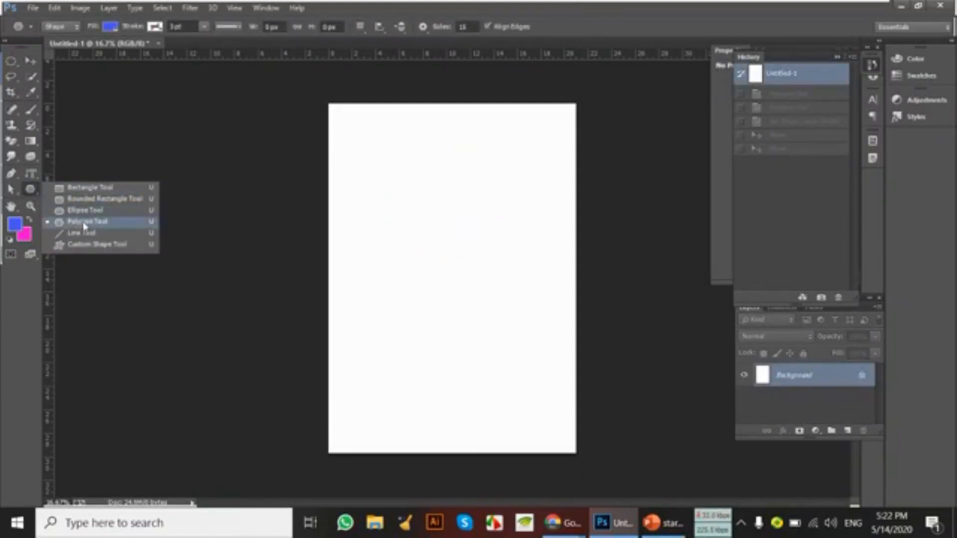
pyautogui.click(96, 201)
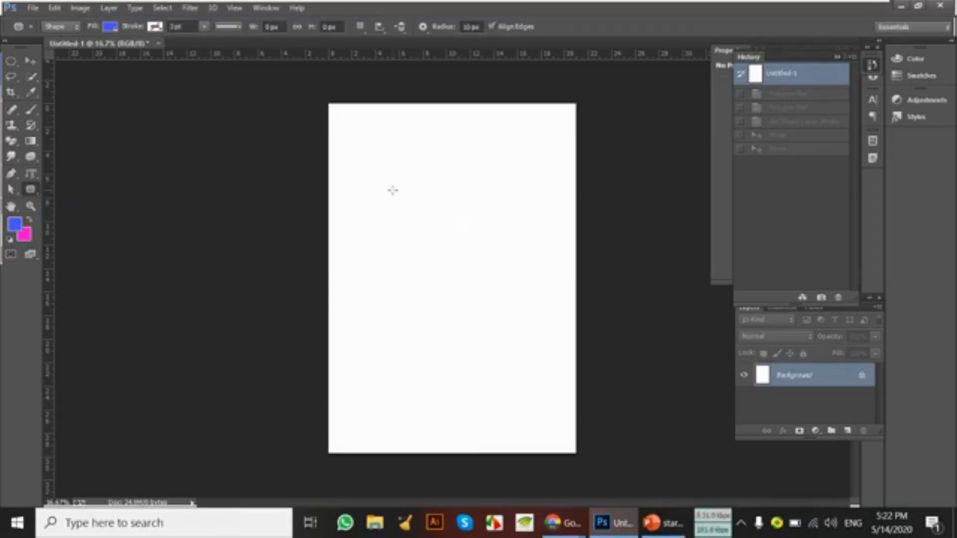
pyautogui.moveTo(392, 190); pyautogui.dragTo(484, 245)
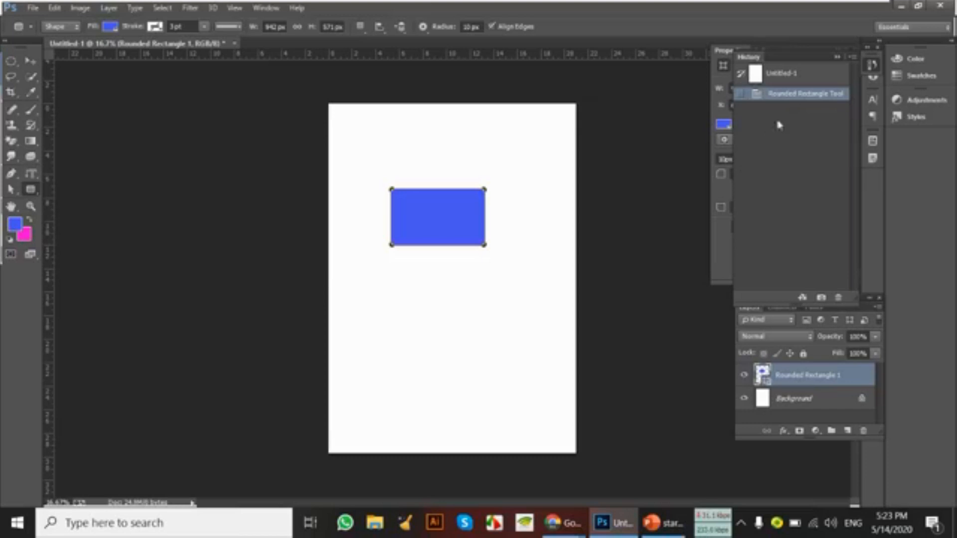
# Set all corner radii of the blue rounded rectangle to 138 px and move it toward the page's upper-left corner.
pyautogui.click(839, 57)
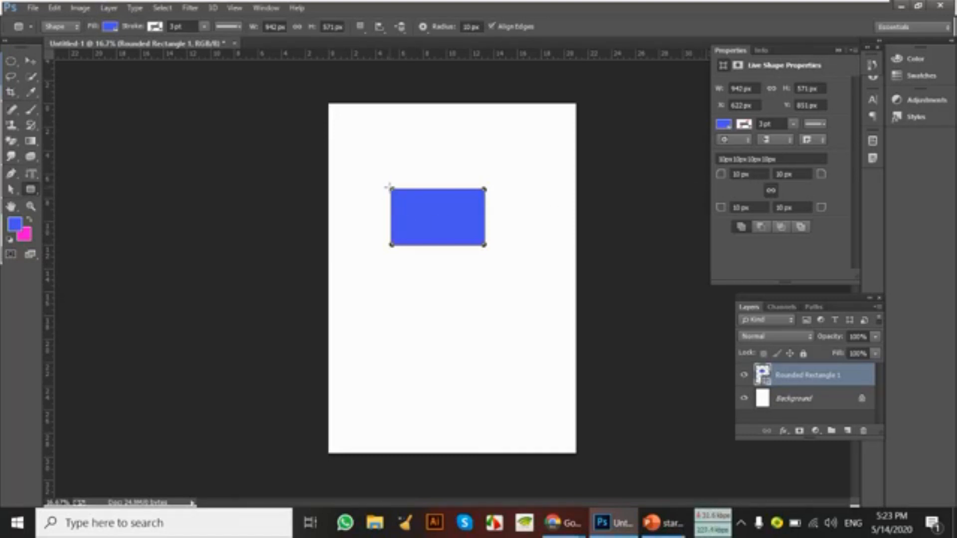
pyautogui.moveTo(820, 177); pyautogui.dragTo(856, 157)
pyautogui.click(792, 173)
pyautogui.write('138')
pyautogui.press('Return')
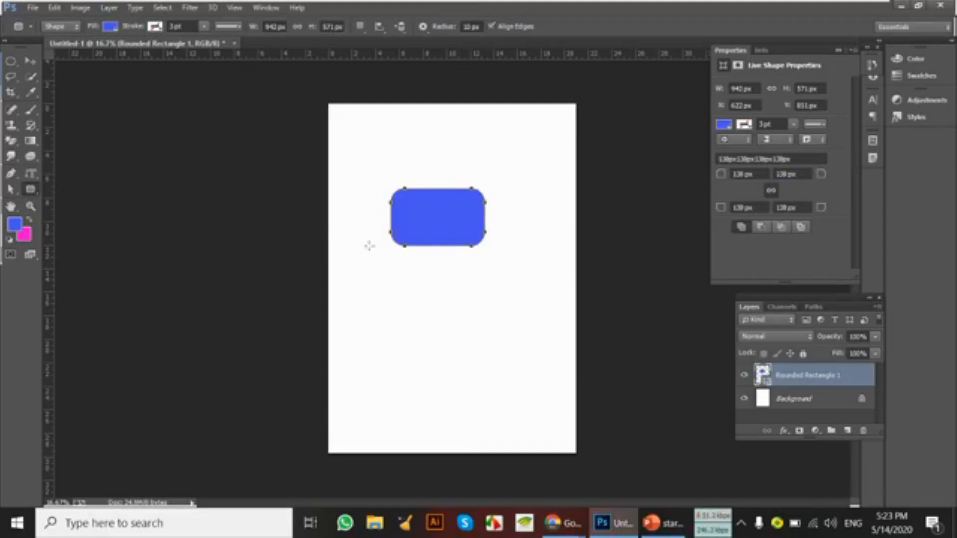
pyautogui.click(31, 61)
pyautogui.moveTo(458, 209); pyautogui.dragTo(431, 164)
pyautogui.click(515, 305)
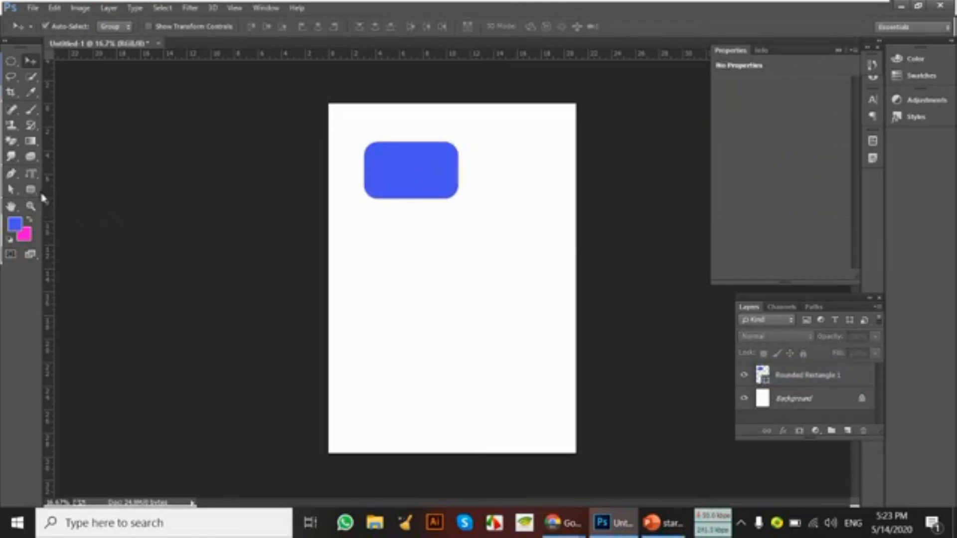
# Set the foreground color to bright green (RGB 0, 255, 6) and draw a rounded rectangle about 1049 × 606 px below the blue one.
pyautogui.click(15, 225)
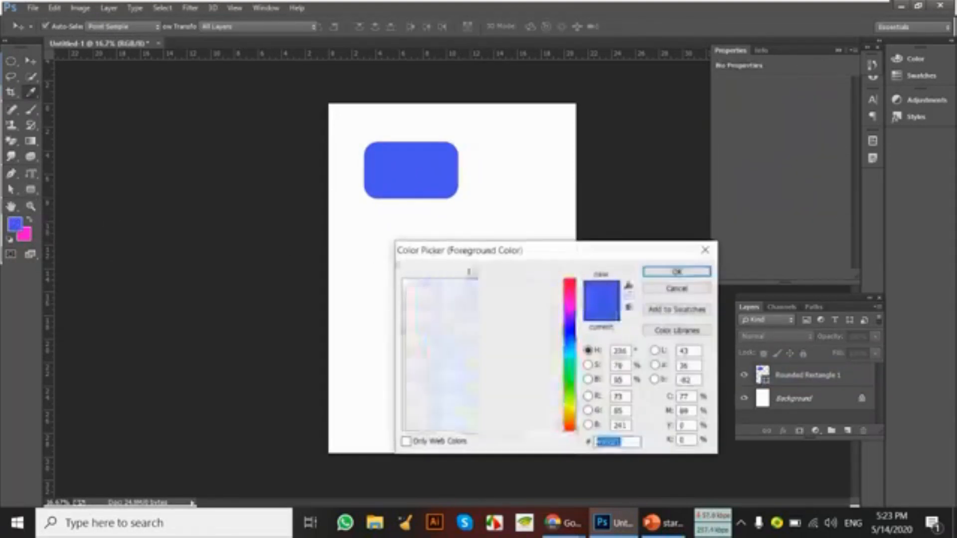
pyautogui.click(569, 380)
pyautogui.click(546, 338)
pyautogui.click(554, 280)
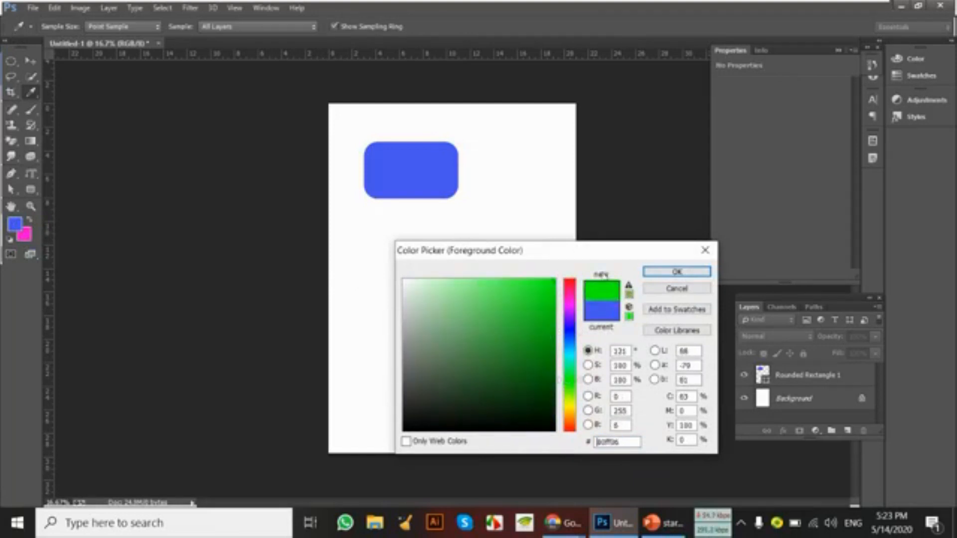
pyautogui.click(676, 272)
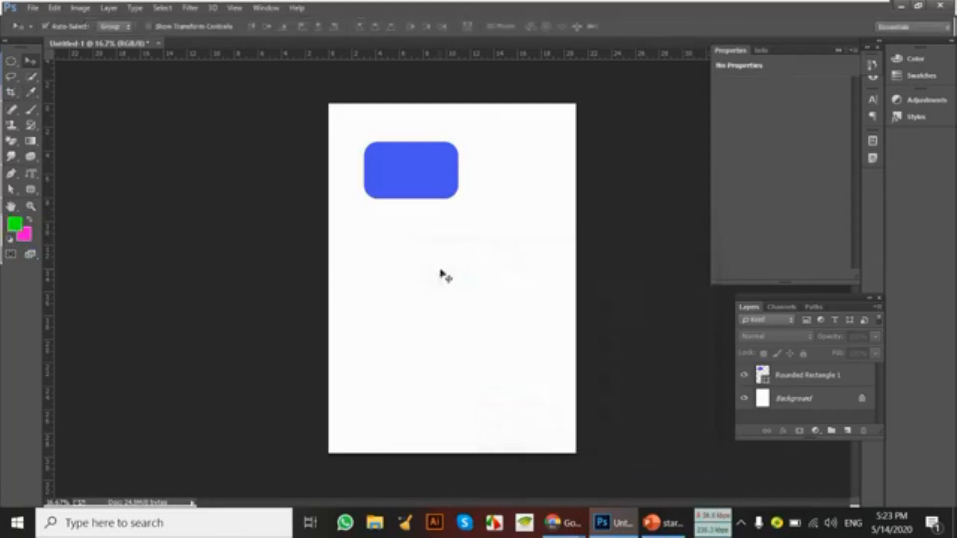
pyautogui.click(31, 190)
pyautogui.moveTo(385, 250); pyautogui.dragTo(489, 309)
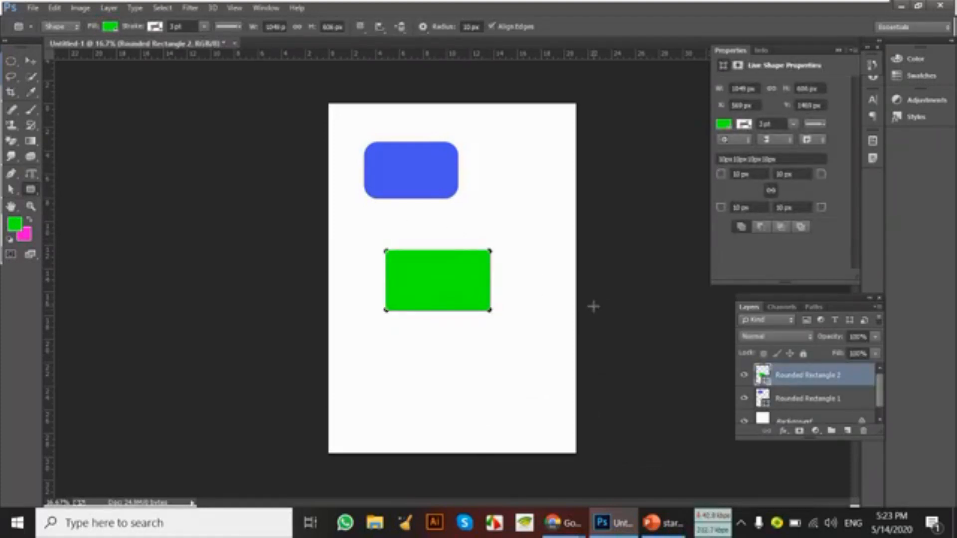
# Give the green rectangle a red stroke.
pyautogui.click(744, 124)
pyautogui.click(755, 181)
pyautogui.click(752, 181)
pyautogui.click(919, 204)
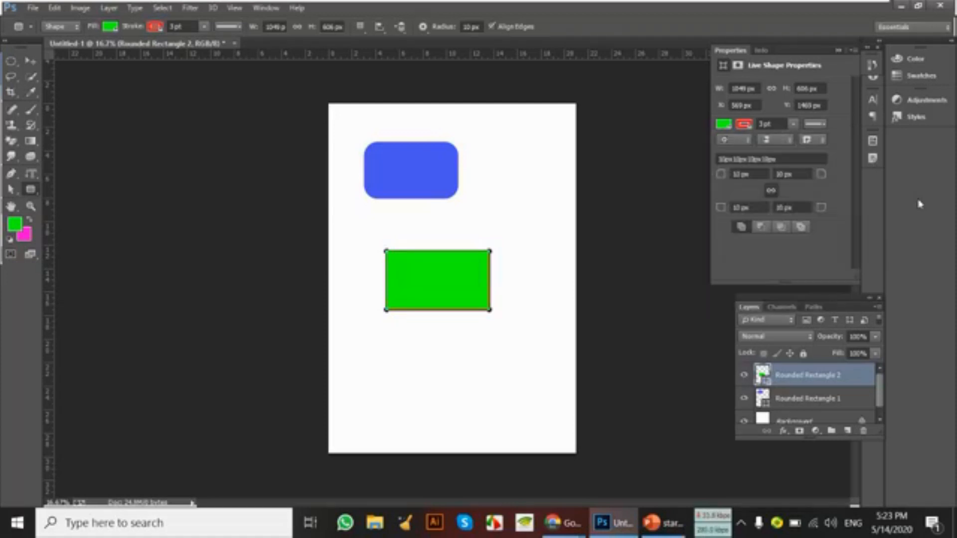
# Round all four corners of the green rectangle to 46 px, and set their linked radii to 0 px.
pyautogui.moveTo(821, 174); pyautogui.dragTo(843, 169)
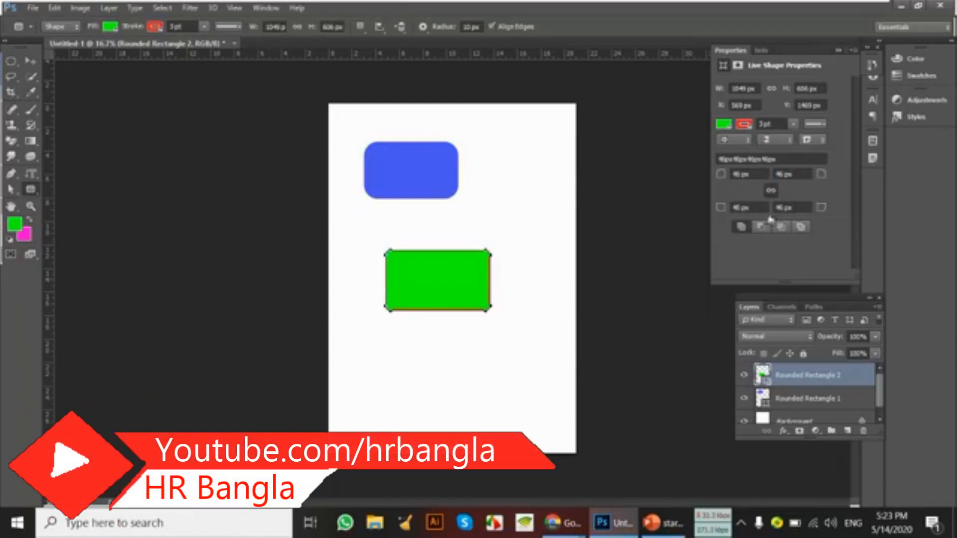
pyautogui.click(806, 173)
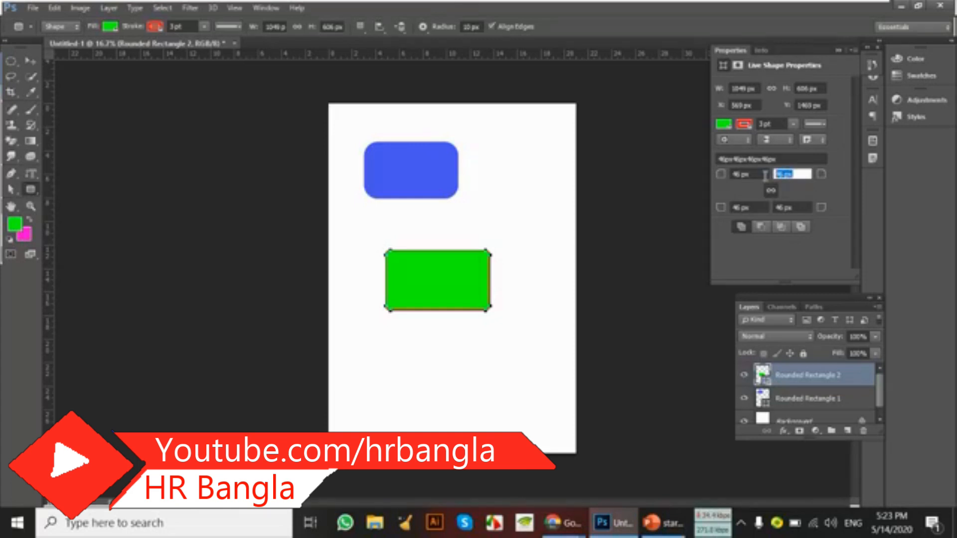
pyautogui.write('0')
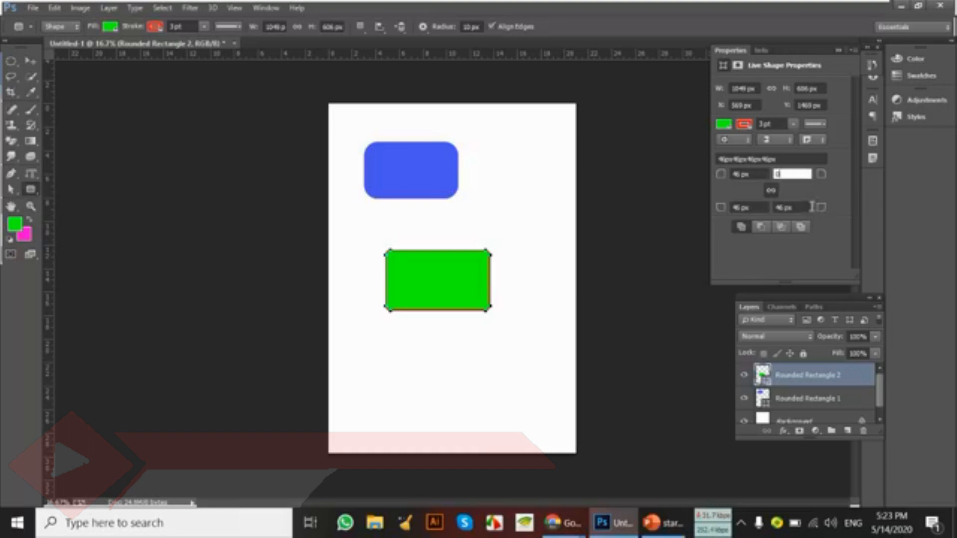
pyautogui.press('Return')
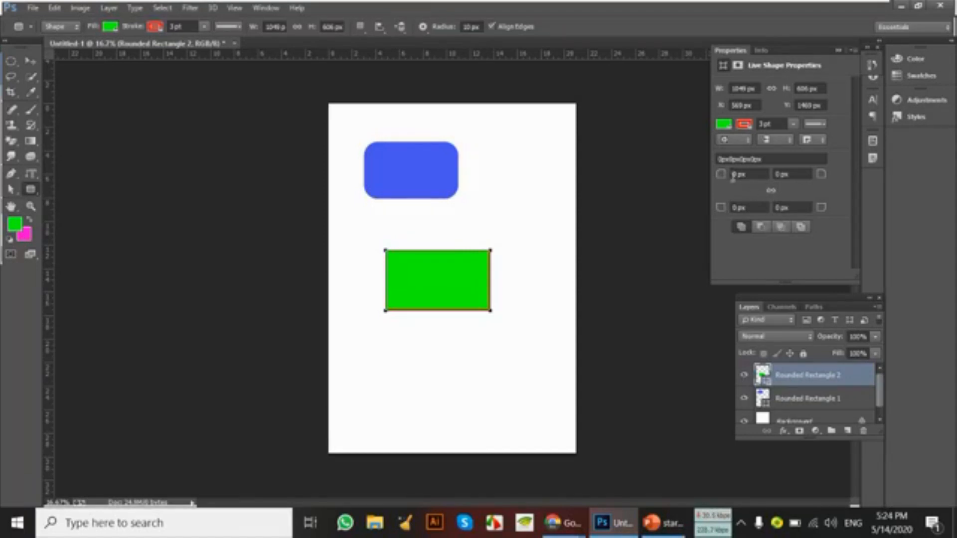
# Round only the green rectangle's upper-left corner, with a radius of 330 px.
pyautogui.click(742, 174)
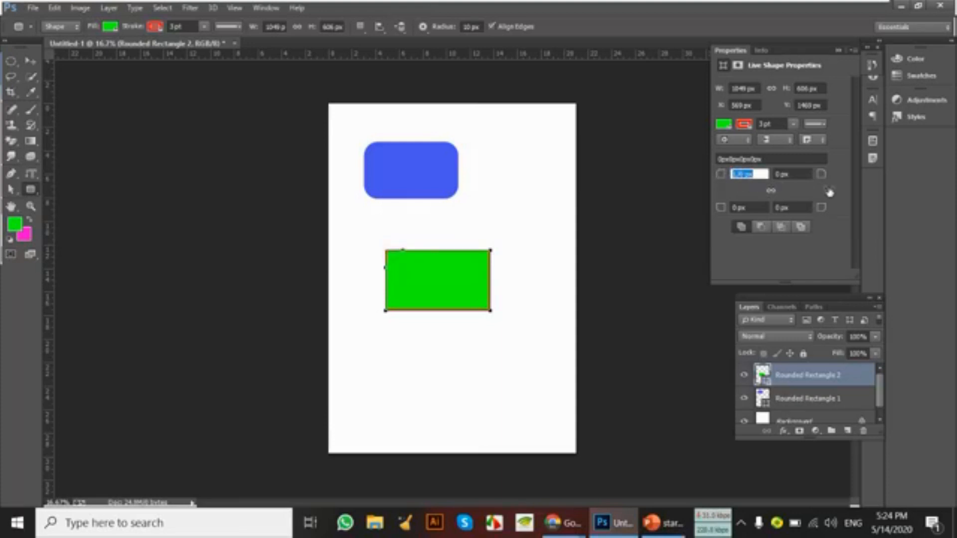
pyautogui.write('200')
pyautogui.press('Return')
pyautogui.moveTo(721, 177); pyautogui.dragTo(796, 175)
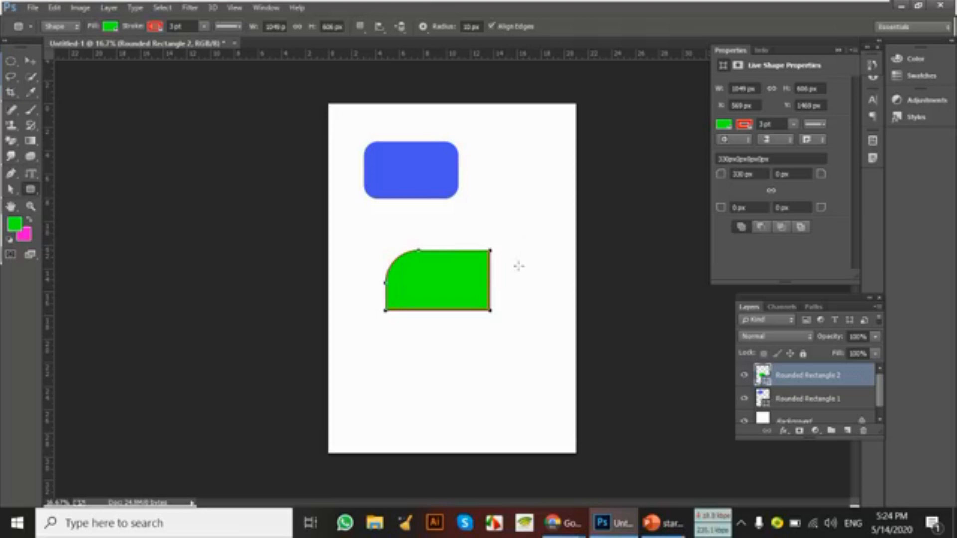
# Arrange the green shape and two duplicates in an overlapping diagonal cascade, and delete the blue rounded rectangle.
pyautogui.click(30, 61)
pyautogui.moveTo(464, 277); pyautogui.dragTo(534, 306)
pyautogui.moveTo(431, 261); pyautogui.dragTo(411, 243)
pyautogui.moveTo(473, 288); pyautogui.dragTo(463, 269)
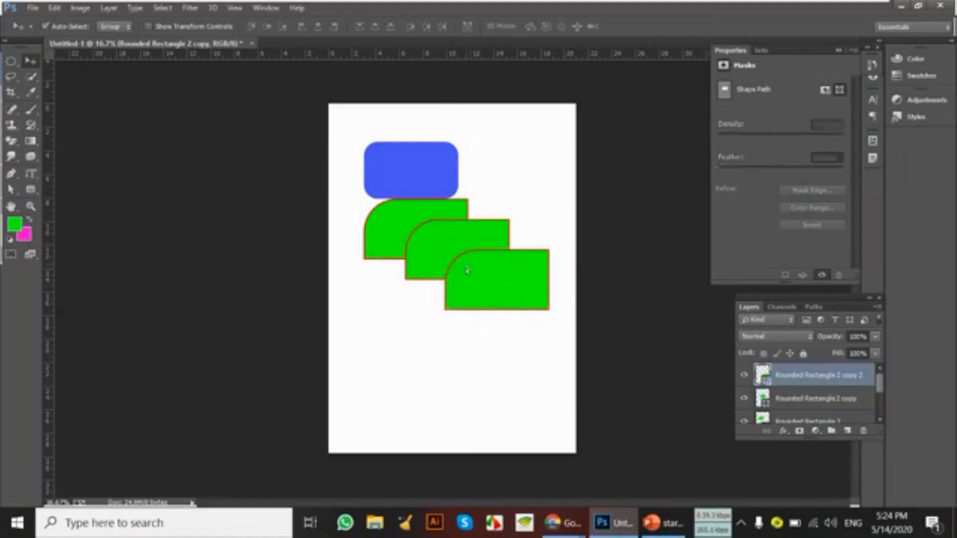
pyautogui.click(428, 171)
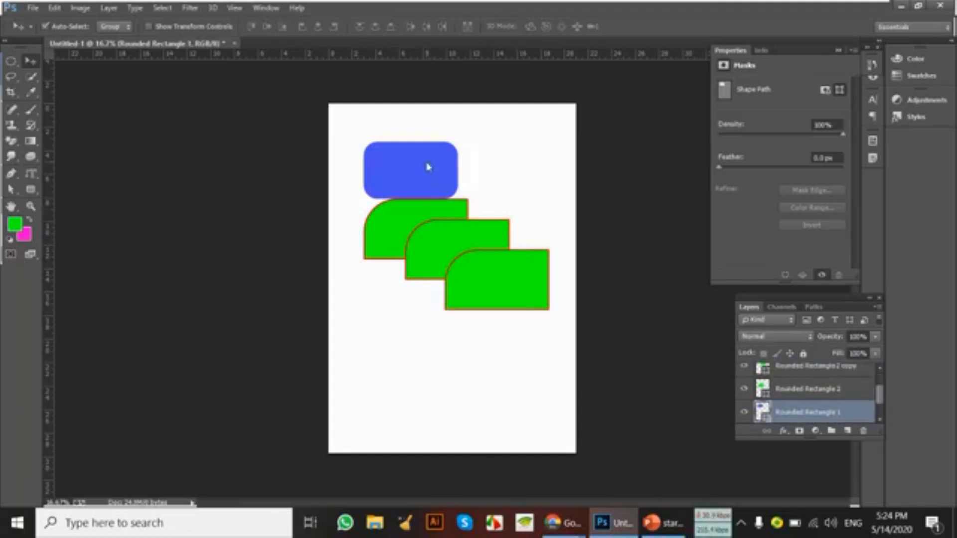
pyautogui.press('Delete')
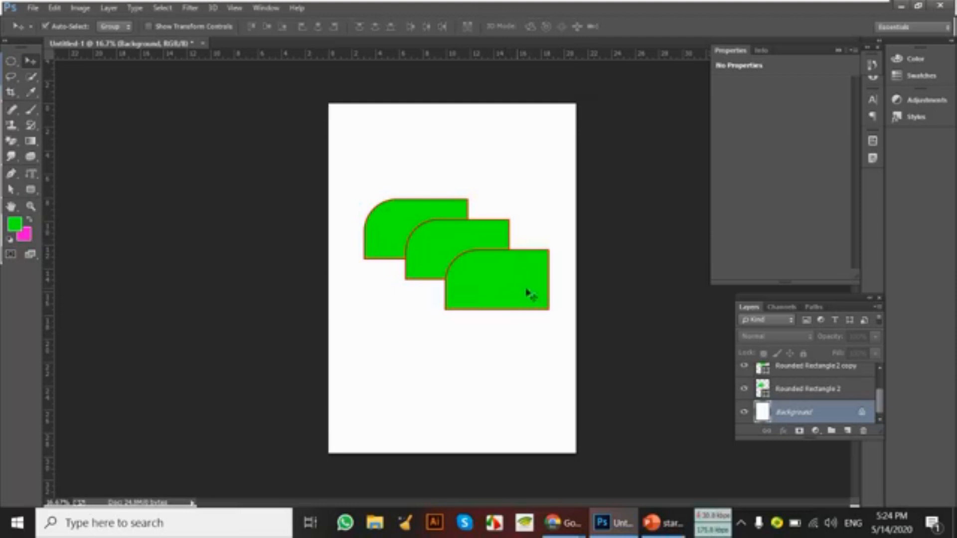
# Draw a green circle about 516 px in diameter above the green shapes with the Ellipse tool.
pyautogui.click(30, 189)
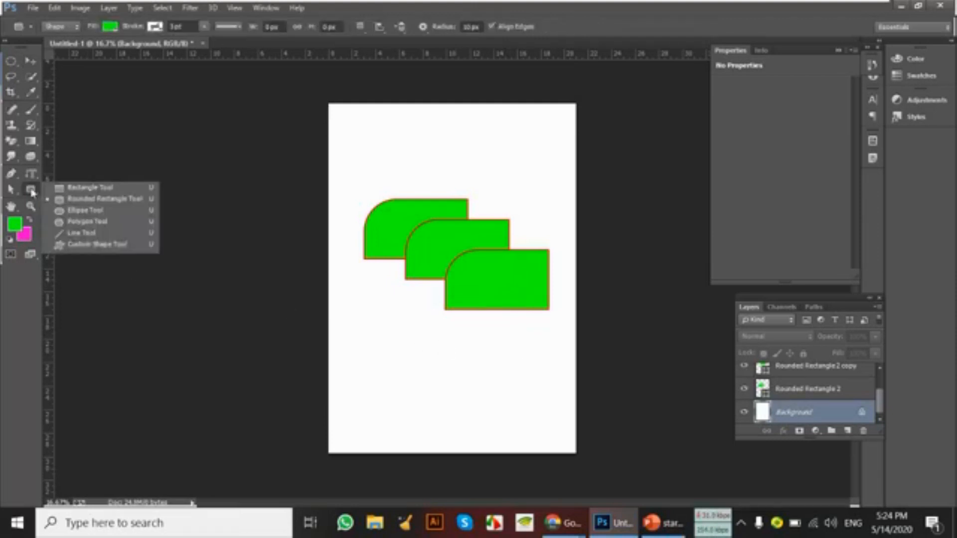
pyautogui.click(106, 215)
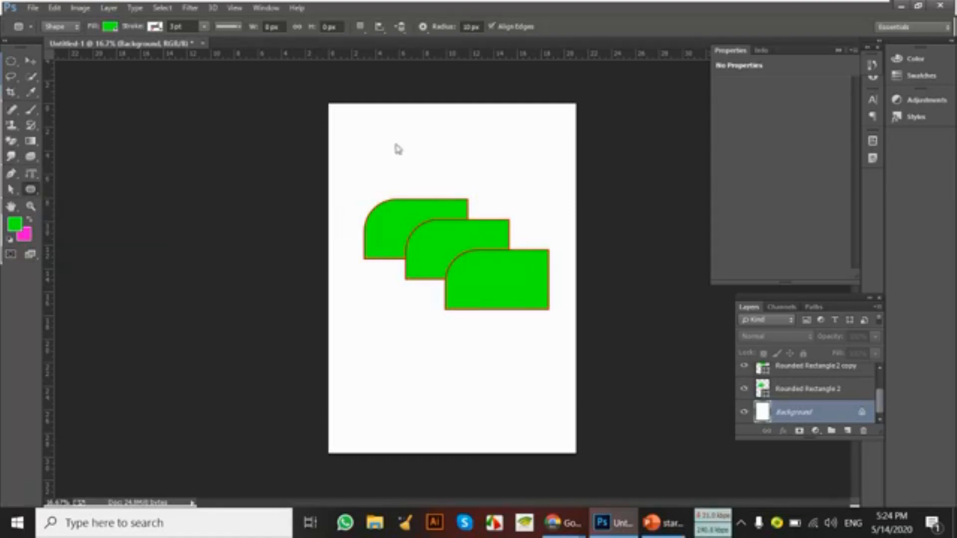
pyautogui.moveTo(381, 130); pyautogui.dragTo(438, 181)
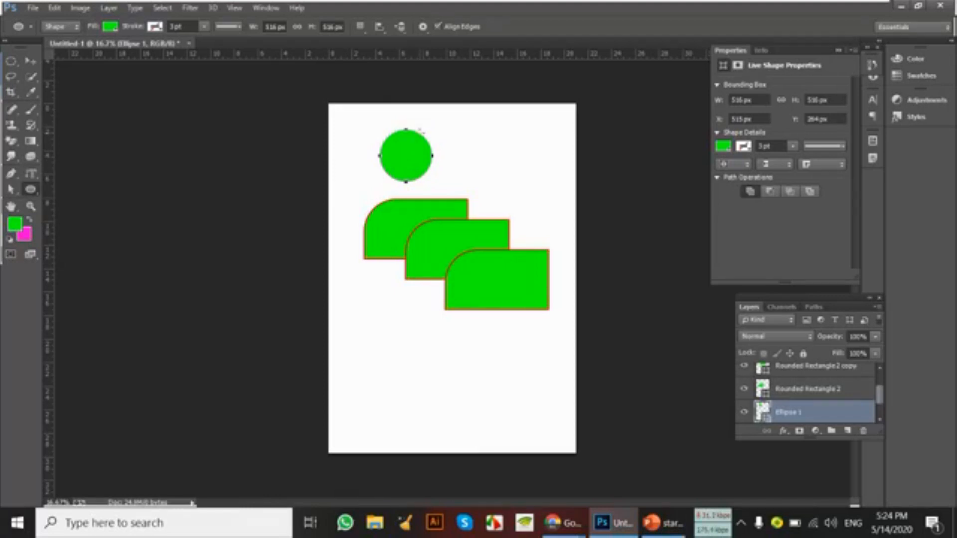
# Squash the green circle to about 438 px tall with Free Transform and move it slightly to the right.
pyautogui.hotkey('ctrl', 't')
pyautogui.moveTo(407, 128); pyautogui.dragTo(408, 137)
pyautogui.press('v')
pyautogui.click(441, 199)
pyautogui.moveTo(418, 172); pyautogui.dragTo(443, 173)
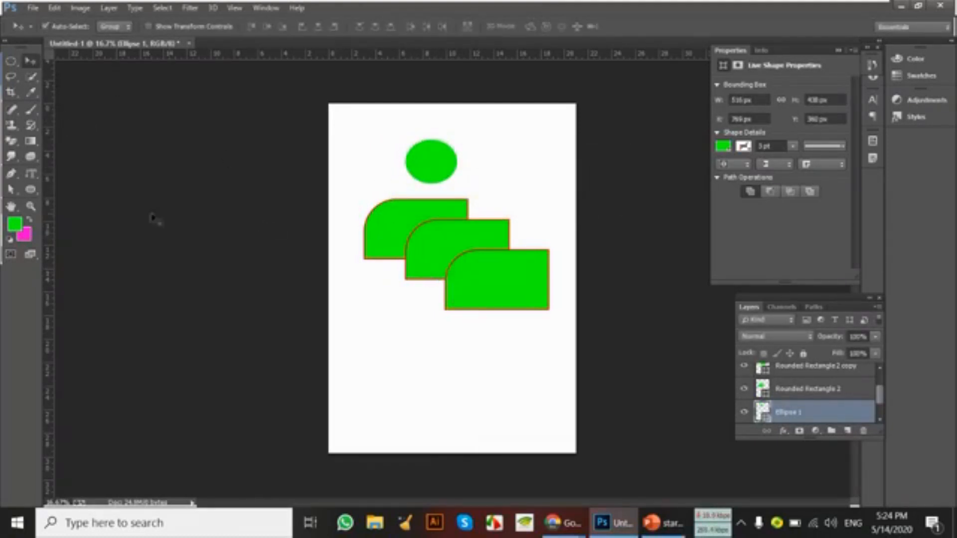
# Draw several thin green lines around the page with the Line tool at 1 px weight: horizontal, vertical and diagonal.
pyautogui.click(31, 189)
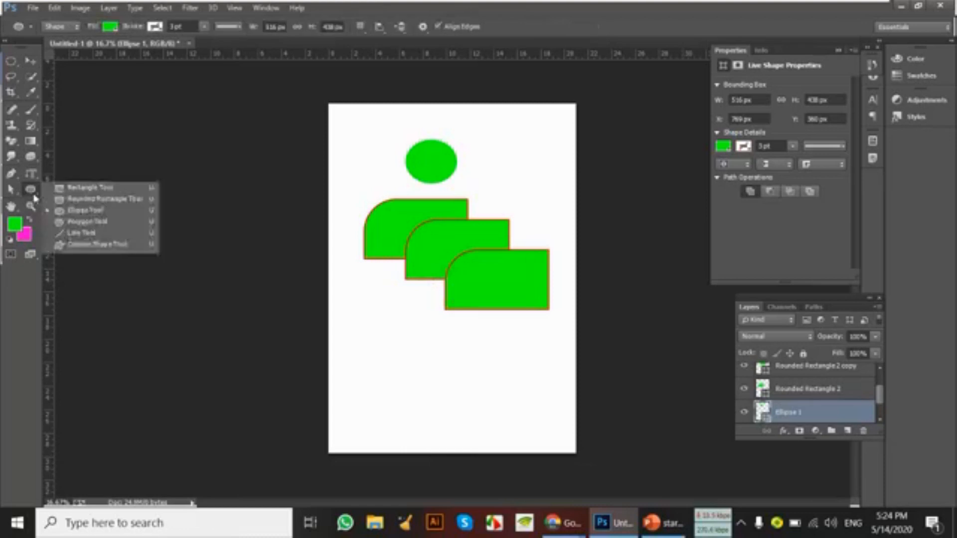
pyautogui.click(80, 234)
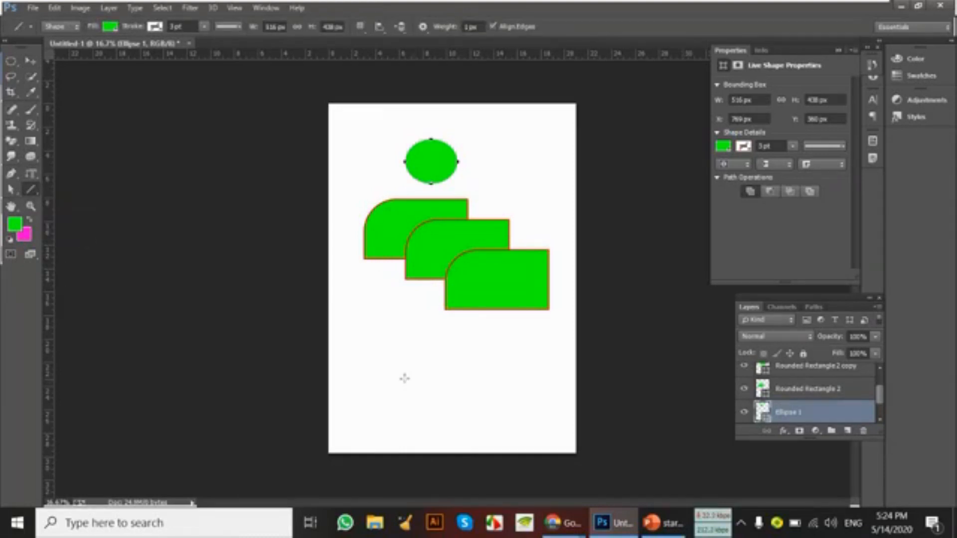
pyautogui.moveTo(380, 373); pyautogui.dragTo(513, 388)
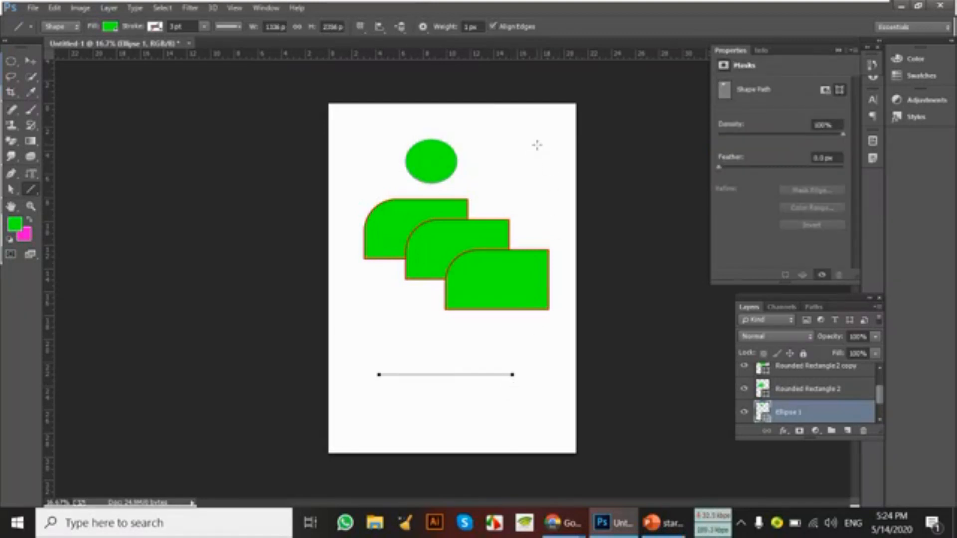
pyautogui.moveTo(536, 140); pyautogui.dragTo(536, 385)
pyautogui.moveTo(365, 287); pyautogui.dragTo(418, 350)
pyautogui.moveTo(442, 312); pyautogui.dragTo(339, 374)
pyautogui.moveTo(412, 395)
pyautogui.mouseDown()
pyautogui.moveTo(500, 402)
pyautogui.moveTo(404, 289)
pyautogui.mouseUp()
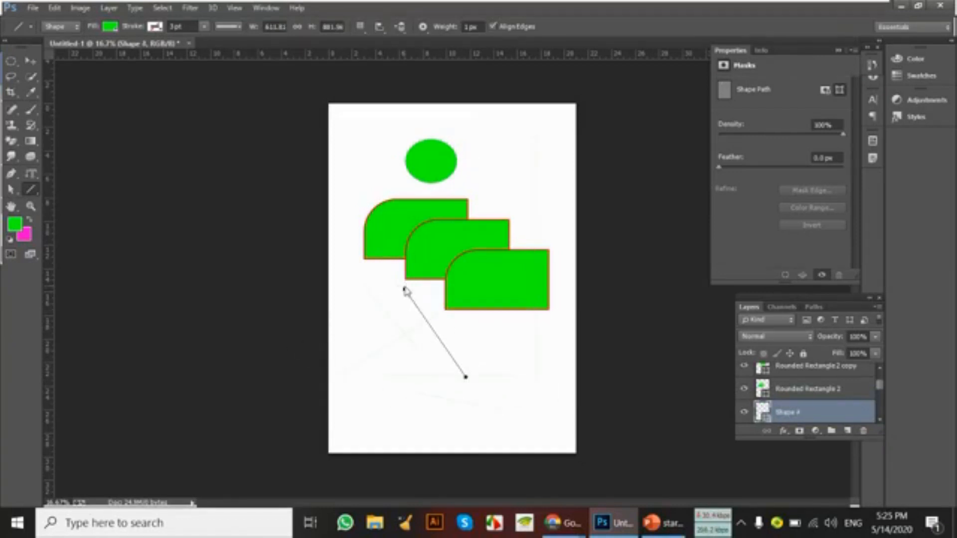
# Give the last line a red stroke and draw three more slanted lines across the page.
pyautogui.click(156, 27)
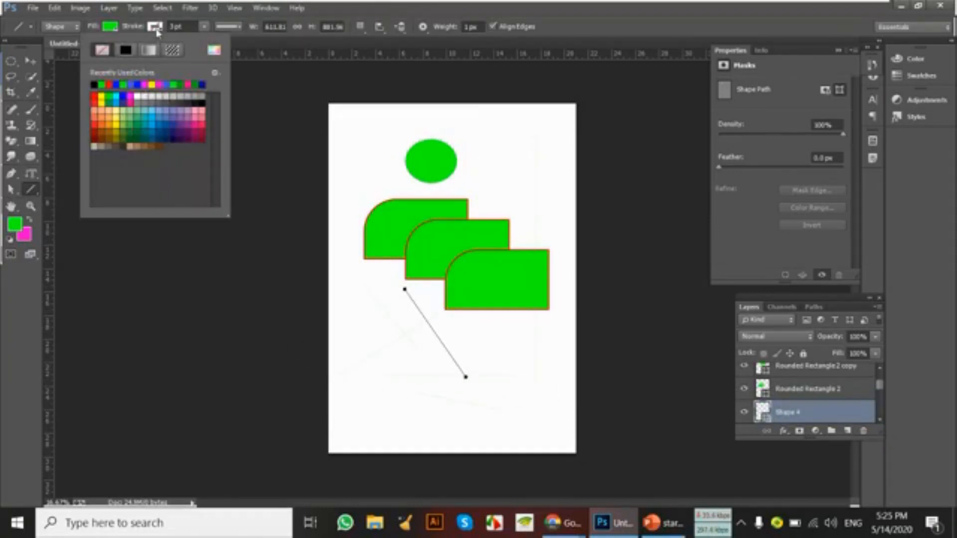
pyautogui.click(109, 85)
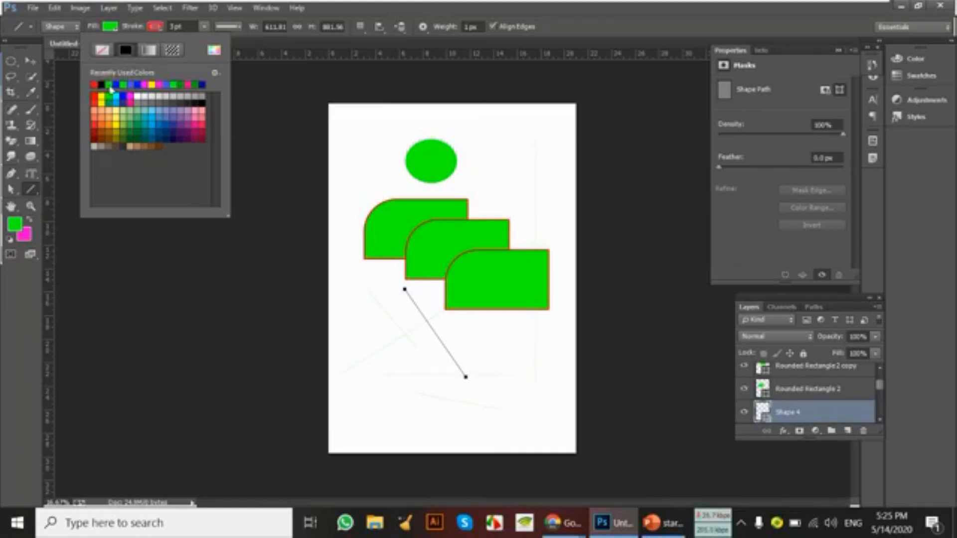
pyautogui.moveTo(492, 121); pyautogui.dragTo(516, 264)
pyautogui.moveTo(513, 395); pyautogui.dragTo(404, 266)
pyautogui.moveTo(389, 346); pyautogui.dragTo(535, 313)
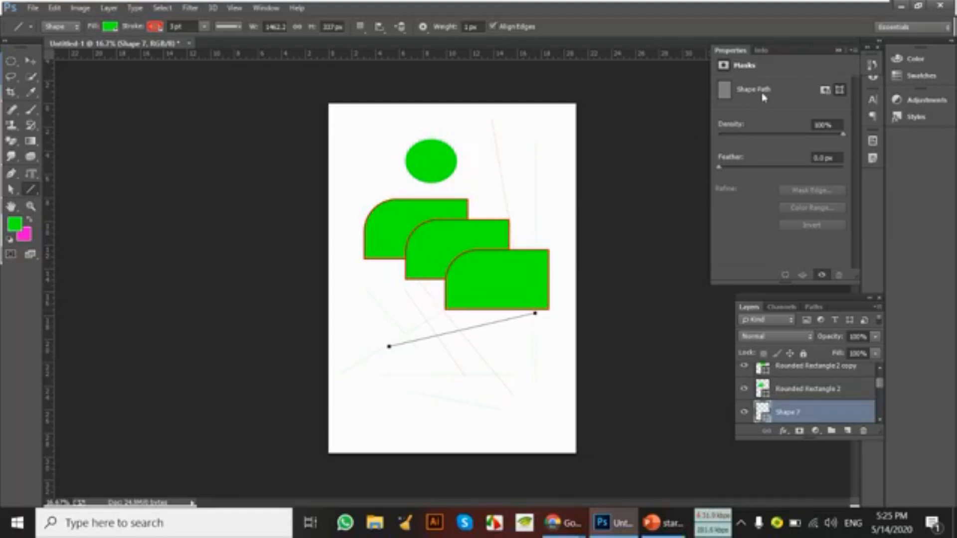
# Revert the document to its blank opening snapshot, Untitled-1, through the history.
pyautogui.click(872, 66)
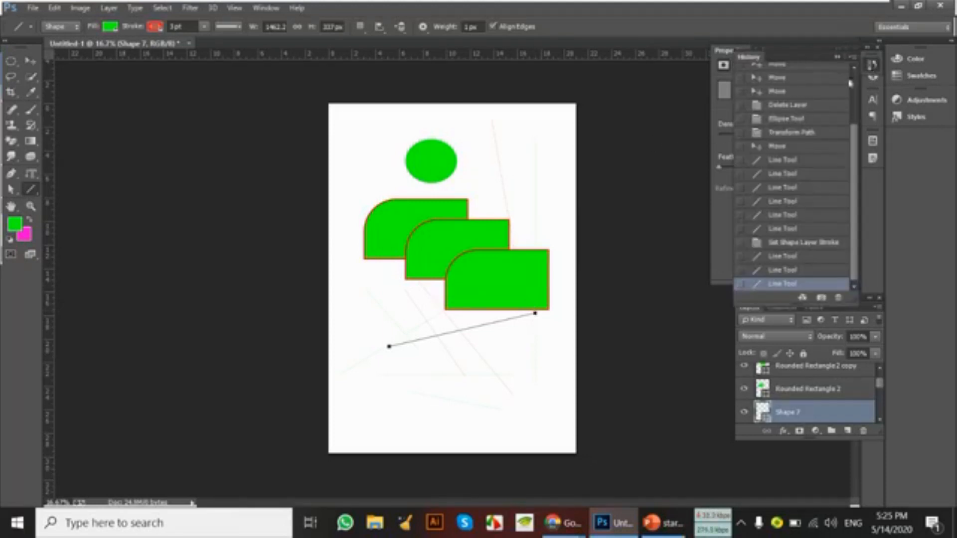
pyautogui.scroll(3, 786, 105)
pyautogui.click(779, 74)
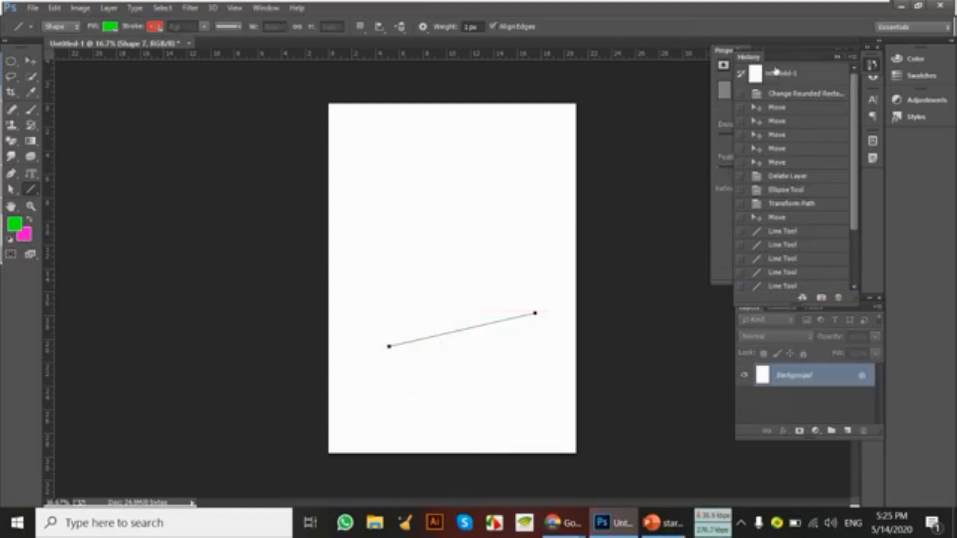
pyautogui.rightClick(33, 191)
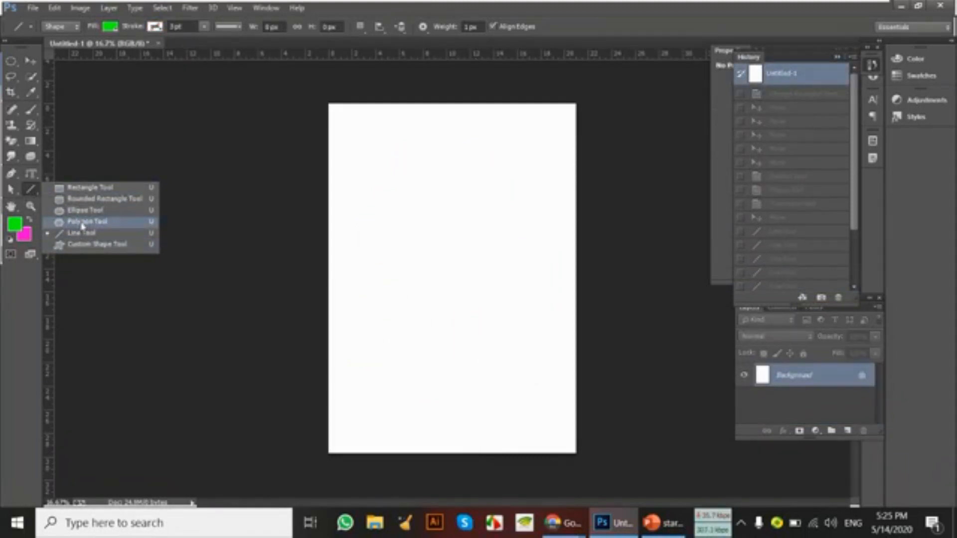
pyautogui.click(29, 195)
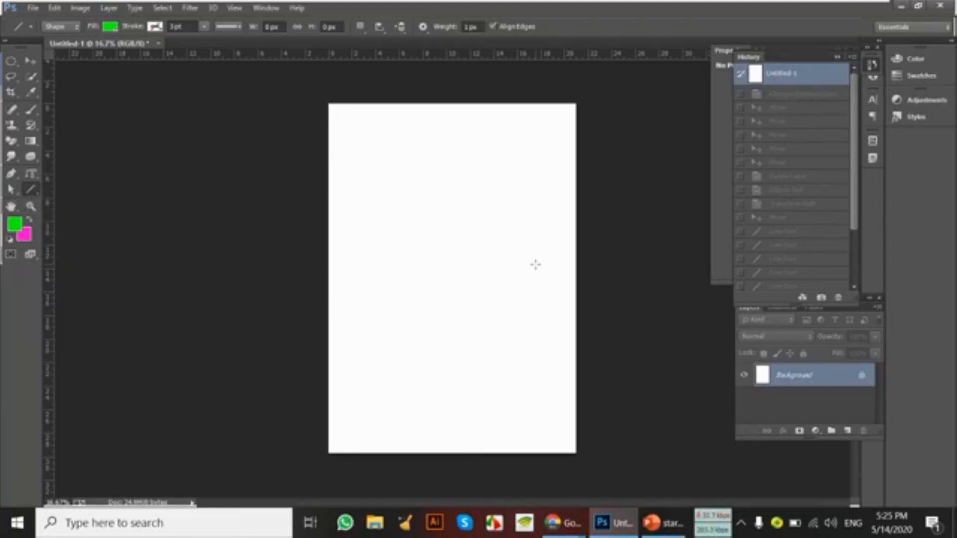
# Switch to the browser's Facebook Live Producer page to check the viewer comments, and return to Photoshop.
pyautogui.moveTo(557, 520)
pyautogui.click(487, 474)
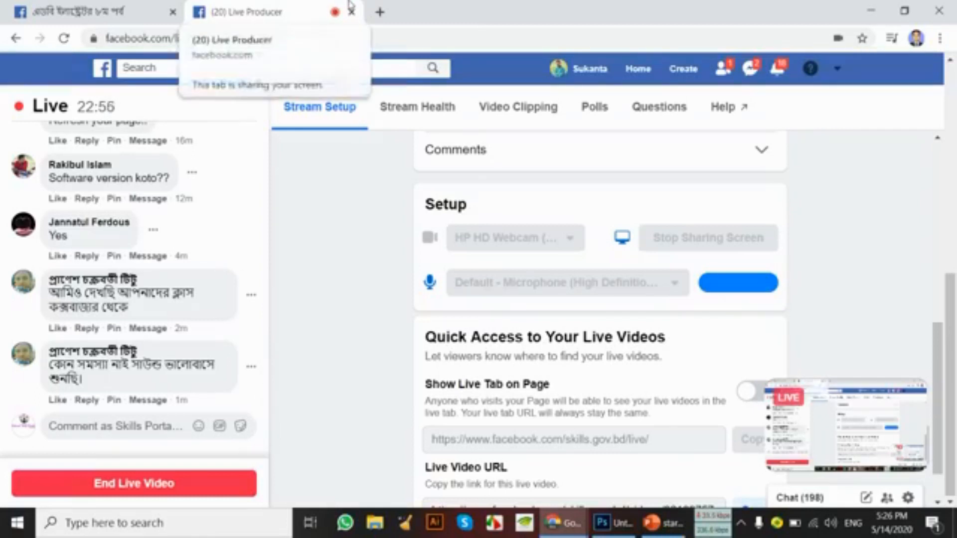
pyautogui.click(616, 522)
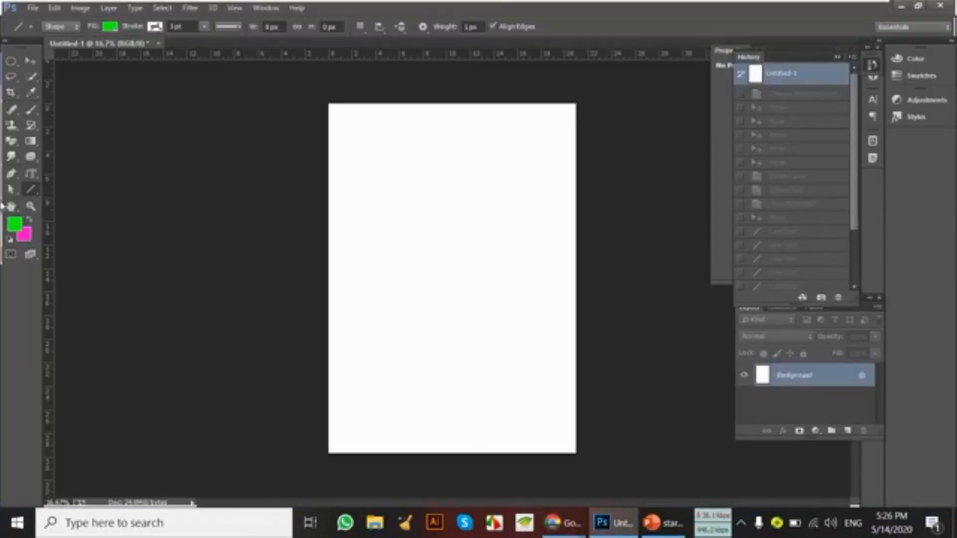
pyautogui.click(11, 206)
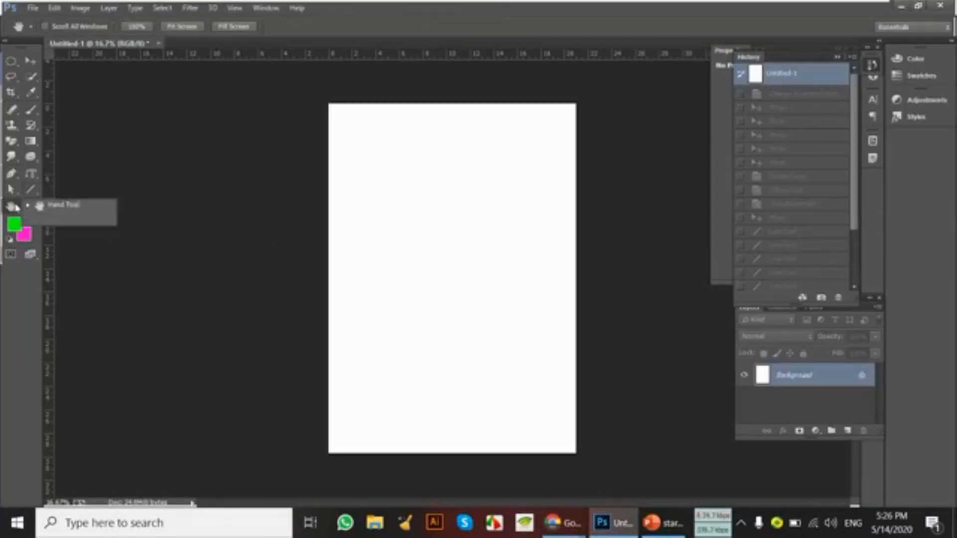
pyautogui.click(50, 205)
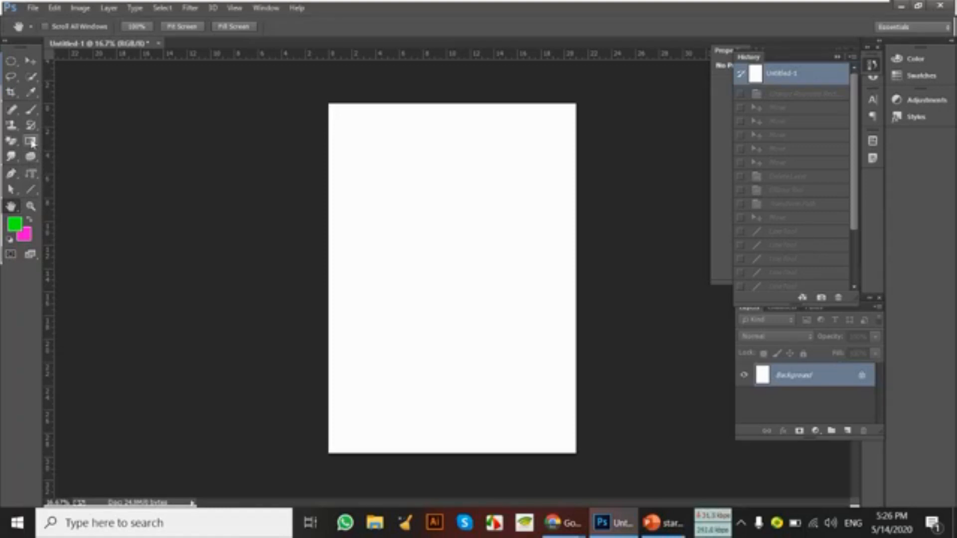
pyautogui.click(39, 192)
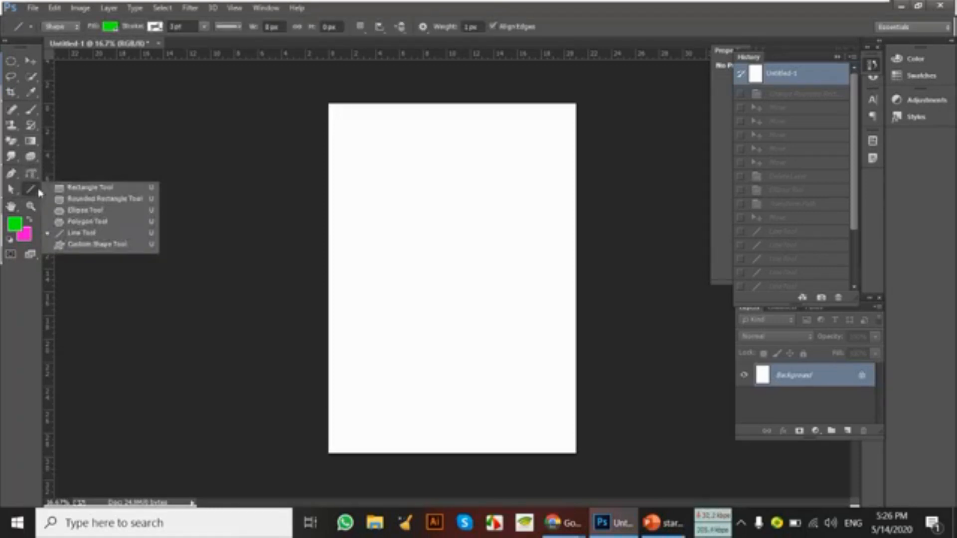
pyautogui.click(37, 192)
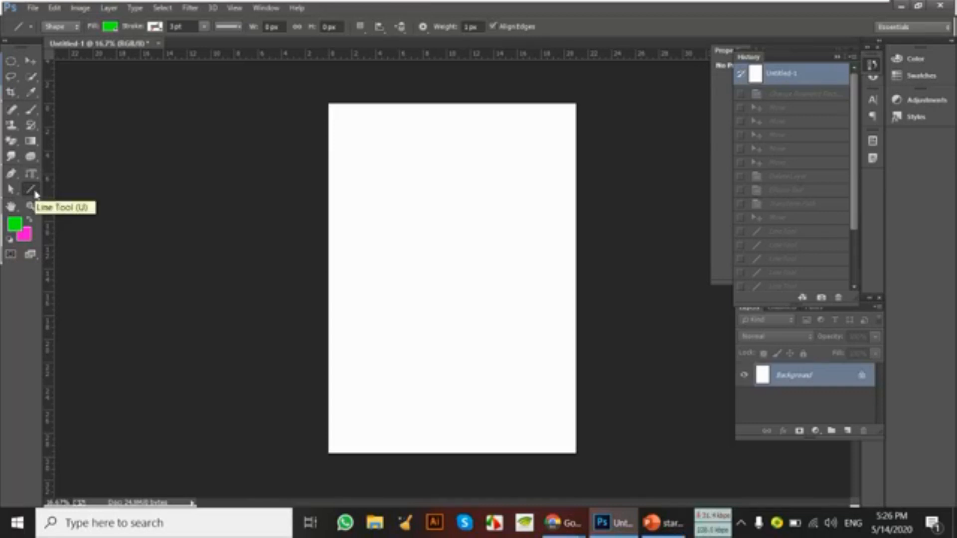
pyautogui.click(36, 193)
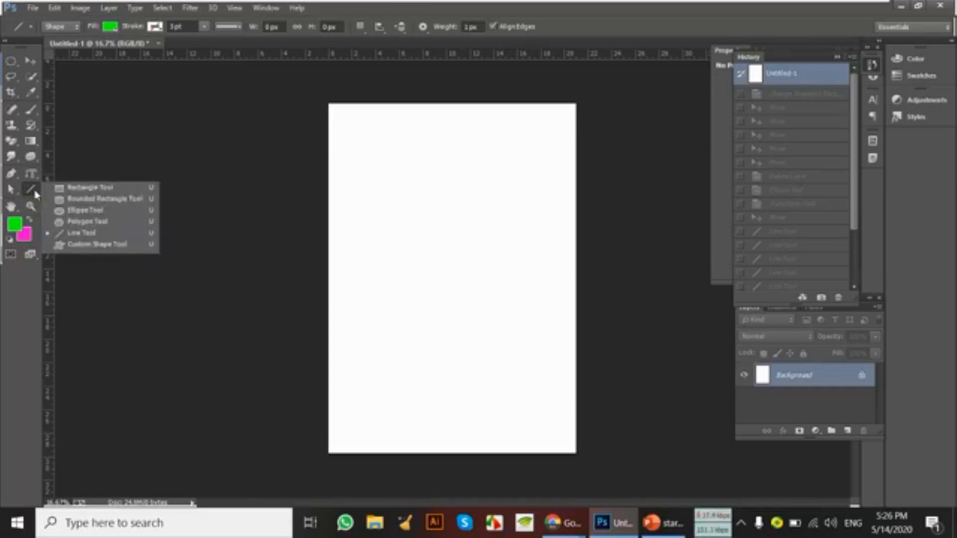
pyautogui.click(78, 193)
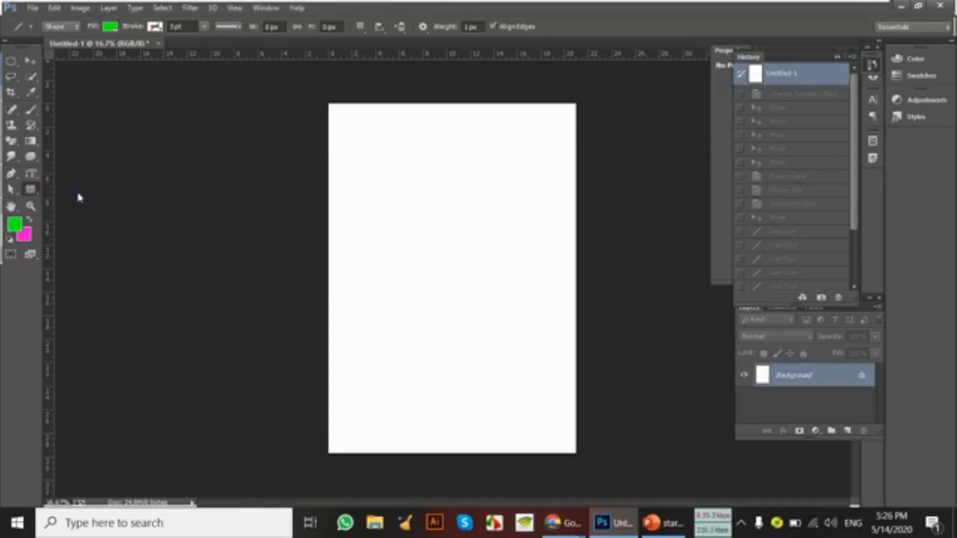
pyautogui.click(31, 175)
pyautogui.rightClick(31, 176)
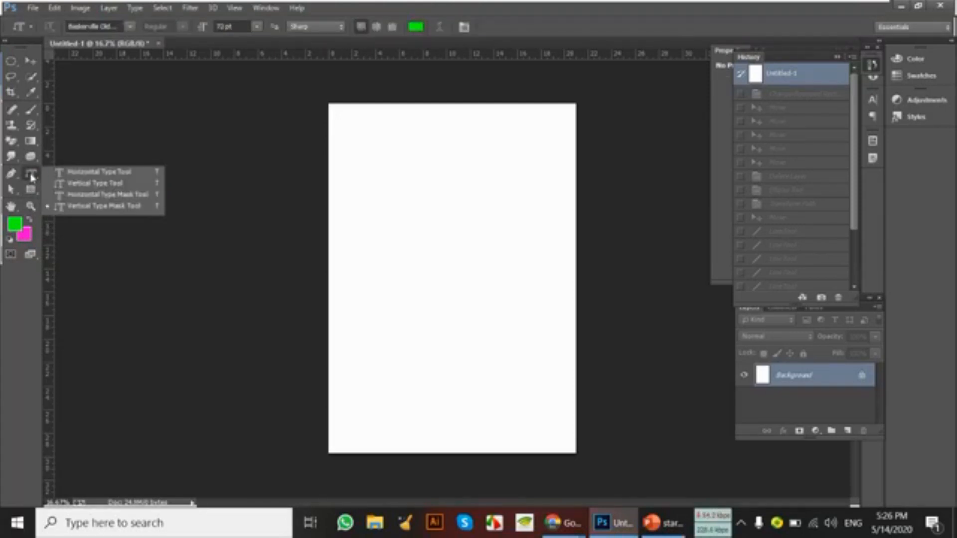
pyautogui.click(62, 172)
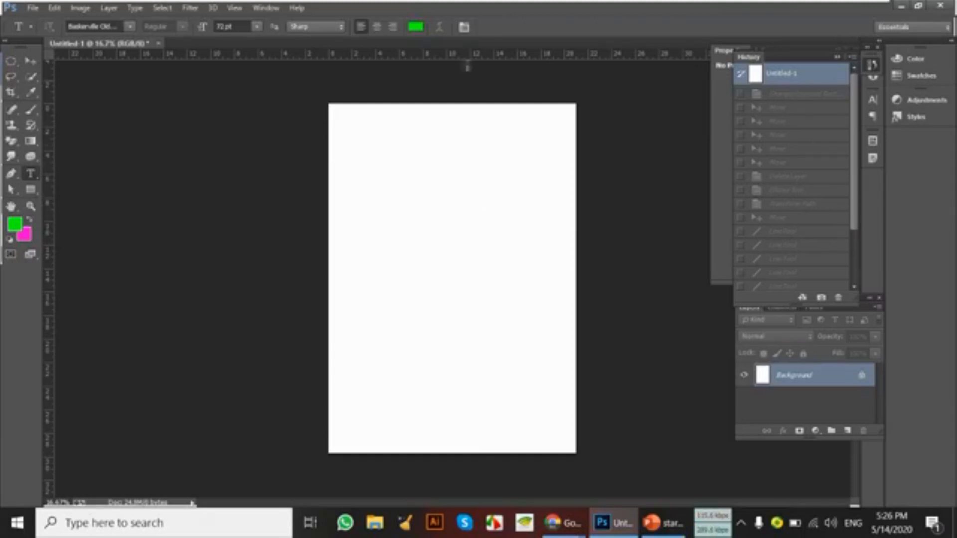
# Draw a green rectangle about 977 by 703 px on the page's upper half and shift it slightly down and right.
pyautogui.click(31, 190)
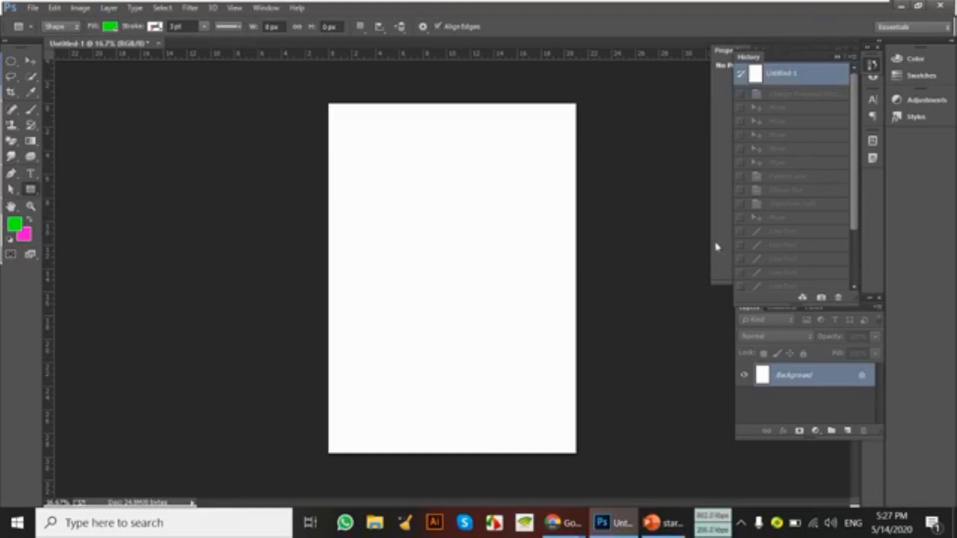
pyautogui.moveTo(392, 192); pyautogui.dragTo(485, 259)
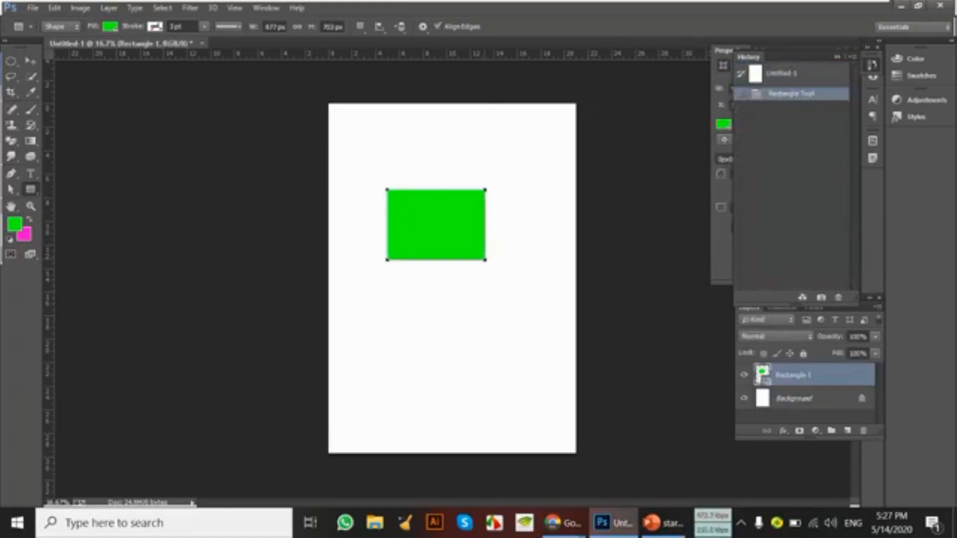
pyautogui.click(31, 61)
pyautogui.moveTo(421, 229)
pyautogui.mouseDown()
pyautogui.moveTo(430, 225)
pyautogui.moveTo(430, 234)
pyautogui.mouseUp()
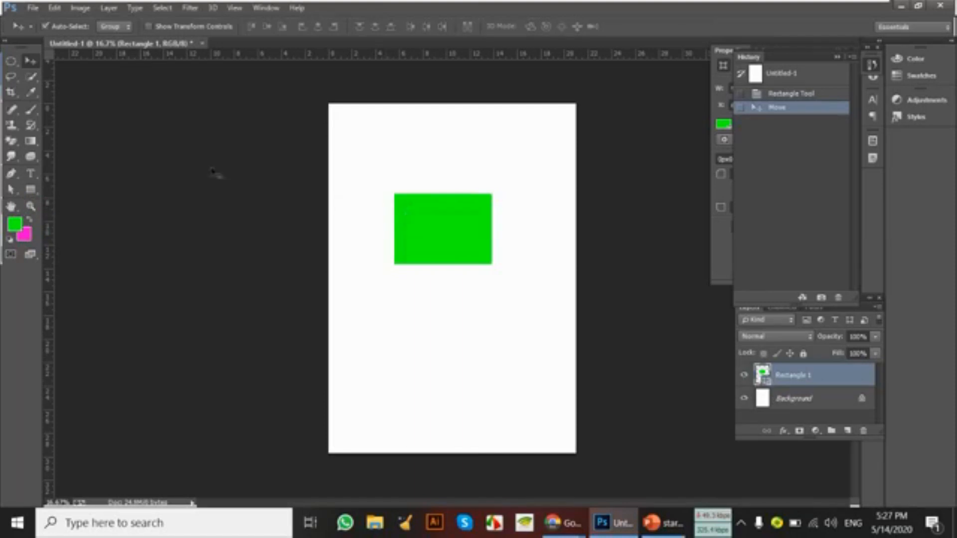
# Zoom in to 50% and pan with the Hand tool to centre the green rectangle in view.
pyautogui.click(12, 208)
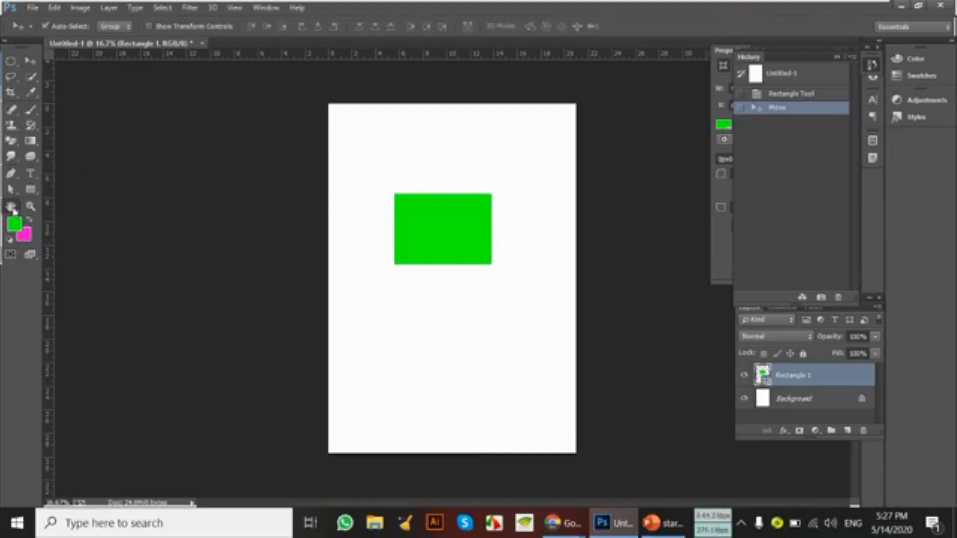
pyautogui.click(100, 205)
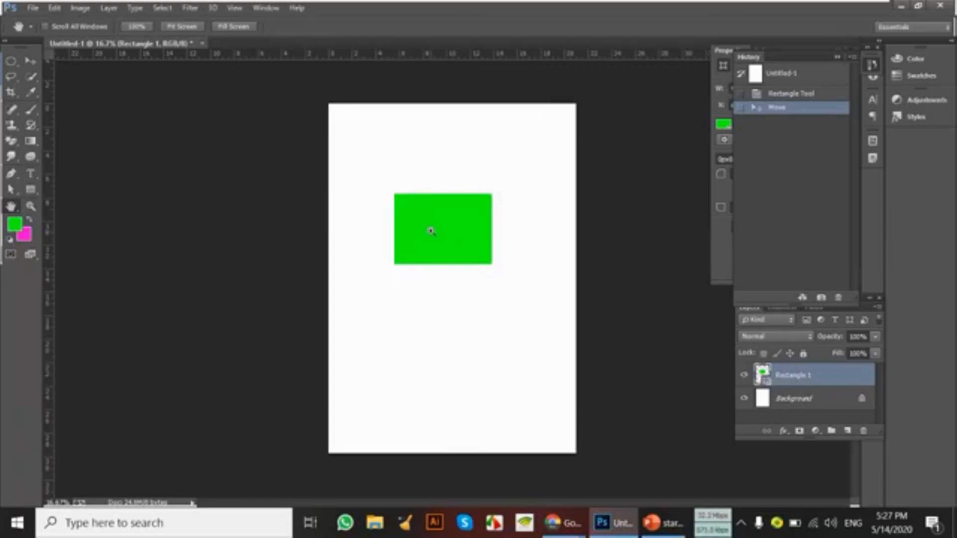
pyautogui.hotkey('ctrl', '+')
pyautogui.hotkey('ctrl', '+')
pyautogui.hotkey('ctrl', '+')
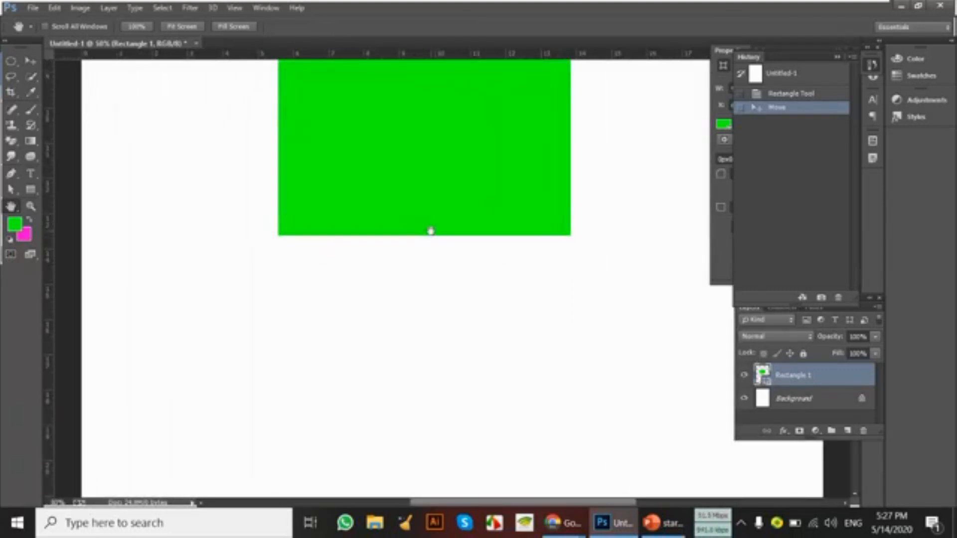
pyautogui.scroll(2, 425, 226)
pyautogui.moveTo(422, 166); pyautogui.dragTo(447, 277)
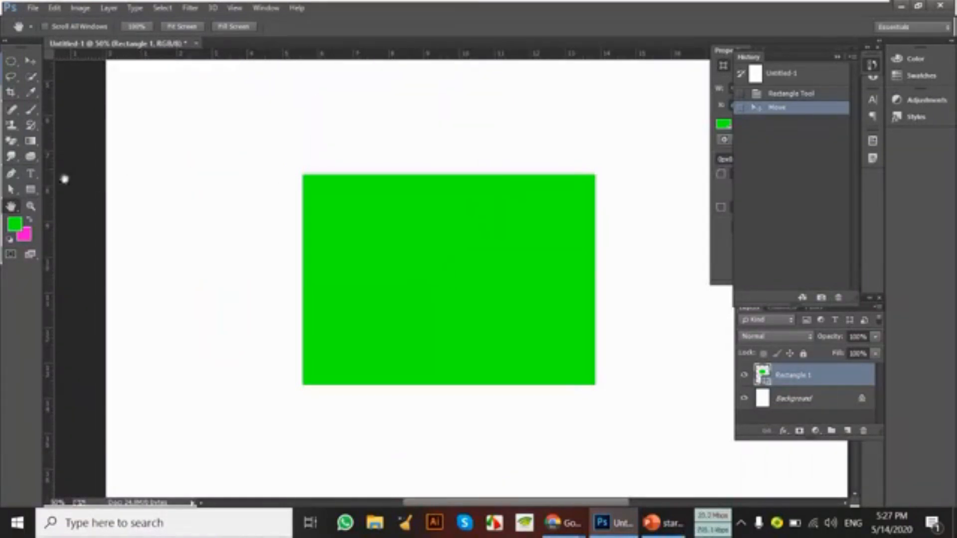
# Draw a seven-point pen path across the green rectangle's upper-left part, with a curved segment leading to the last anchor point.
pyautogui.click(11, 174)
pyautogui.click(233, 172)
pyautogui.click(363, 130)
pyautogui.click(474, 210)
pyautogui.click(448, 269)
pyautogui.click(324, 313)
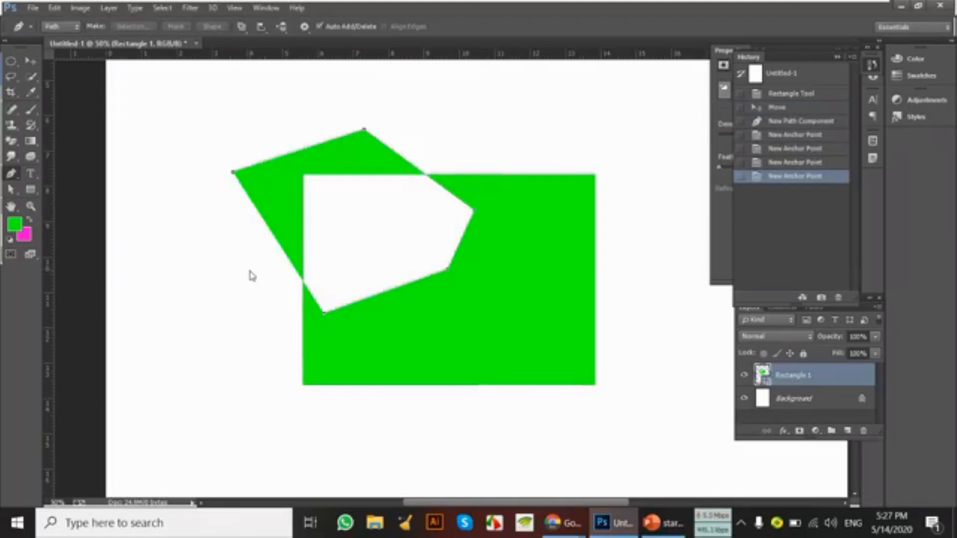
pyautogui.click(327, 217)
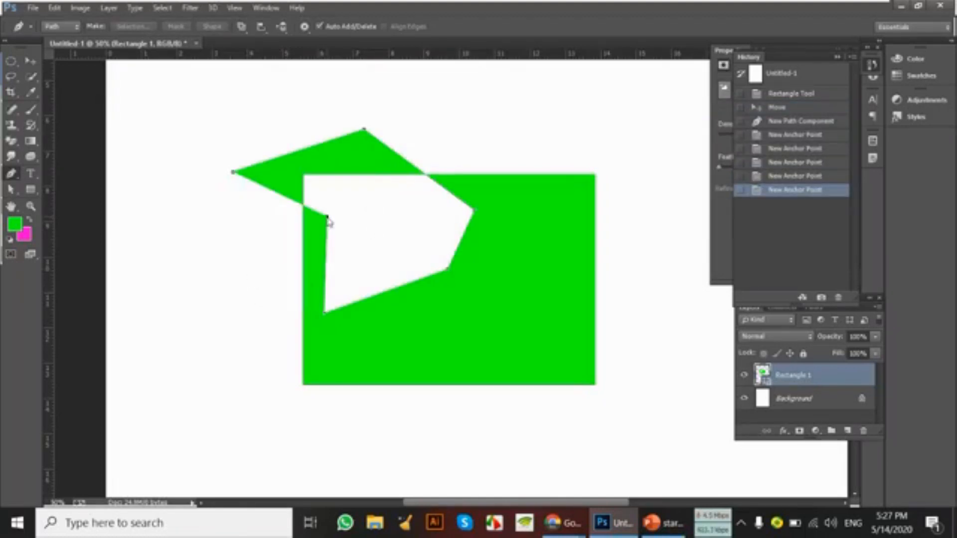
pyautogui.click(477, 191)
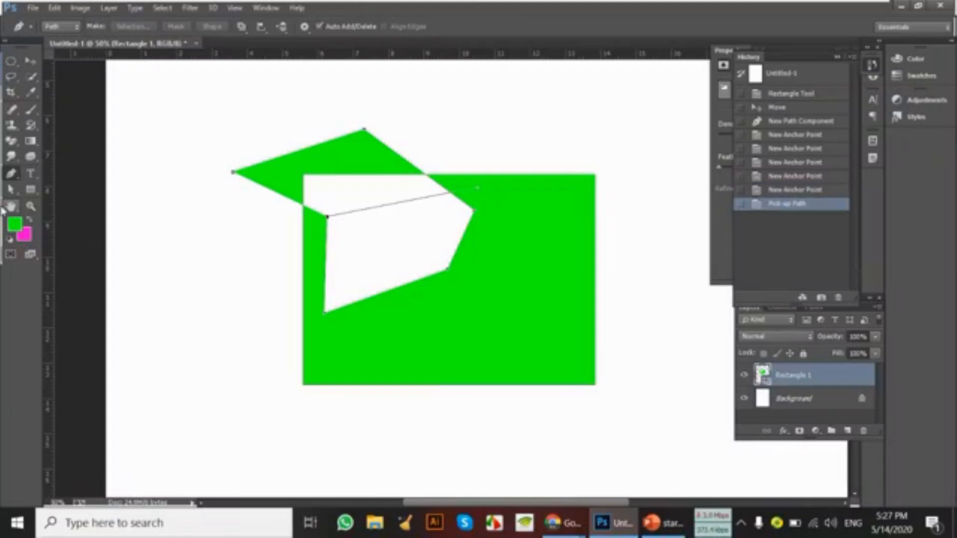
pyautogui.click(508, 215)
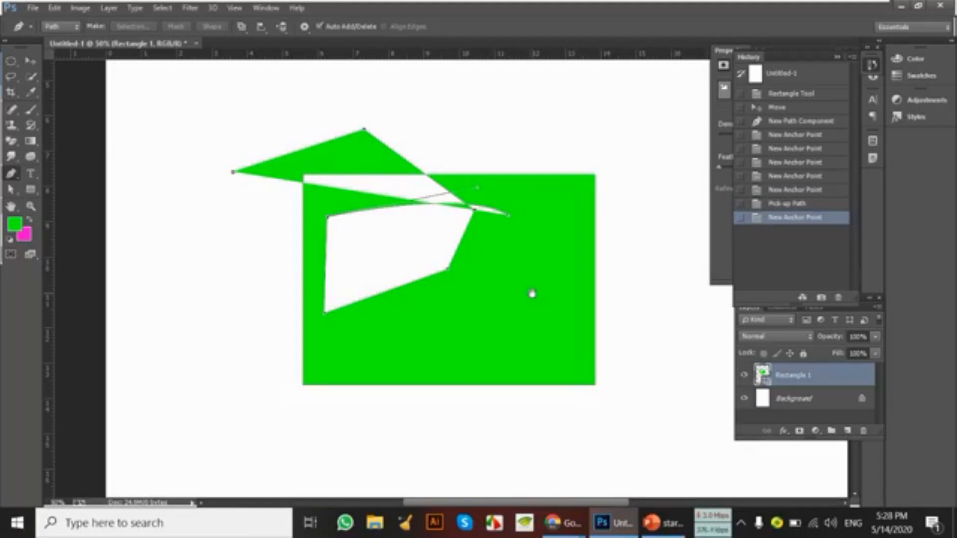
# Pan the canvas in several directions around the green shape with the Hand tool.
pyautogui.moveTo(532, 293); pyautogui.dragTo(531, 269)
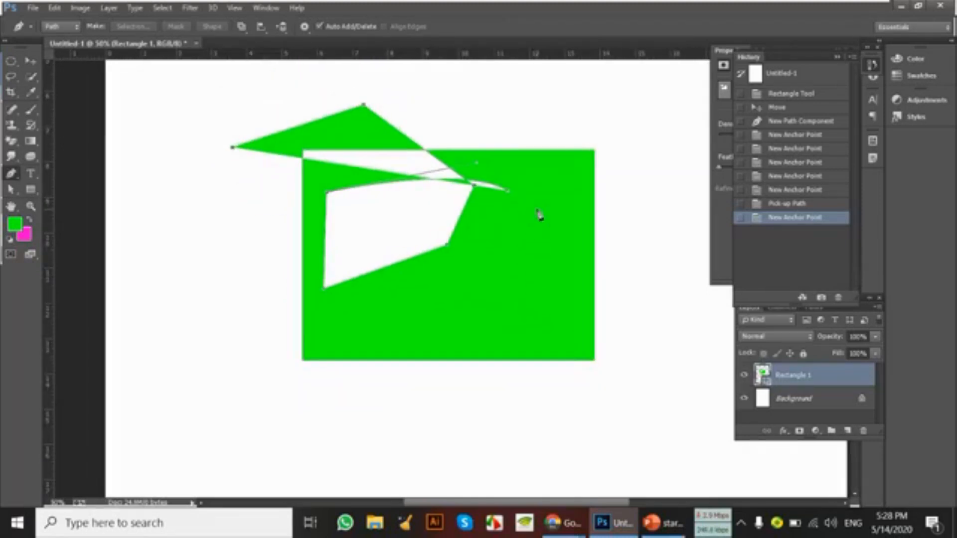
pyautogui.moveTo(537, 209); pyautogui.dragTo(511, 242)
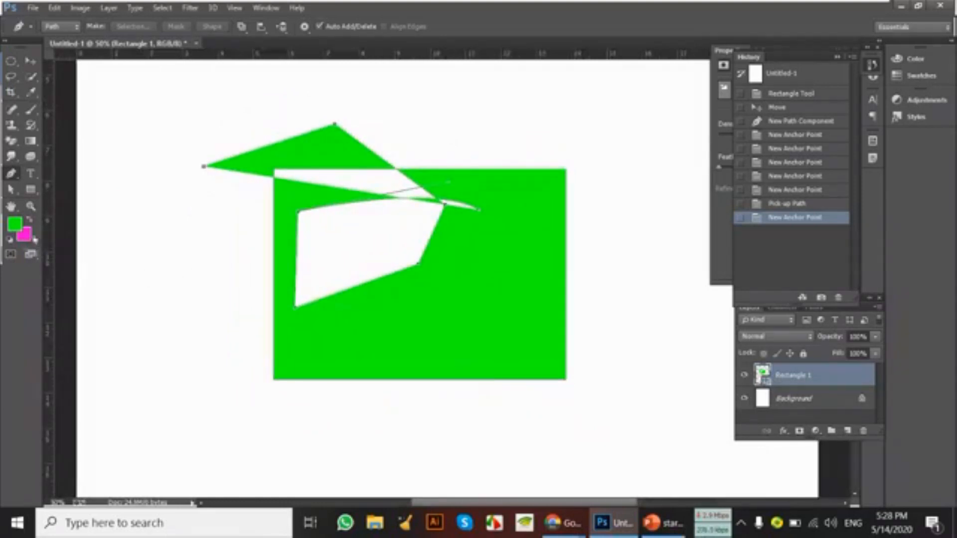
pyautogui.click(11, 206)
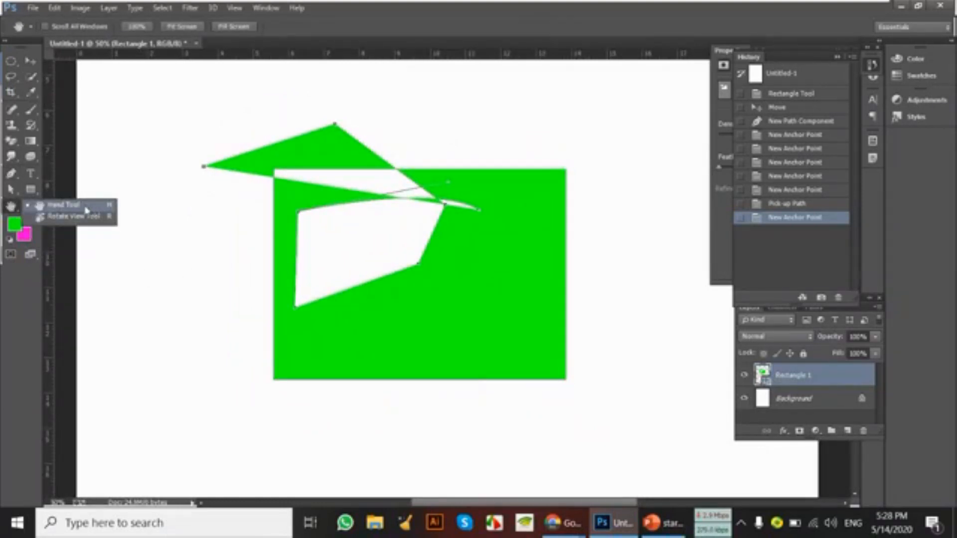
pyautogui.click(14, 208)
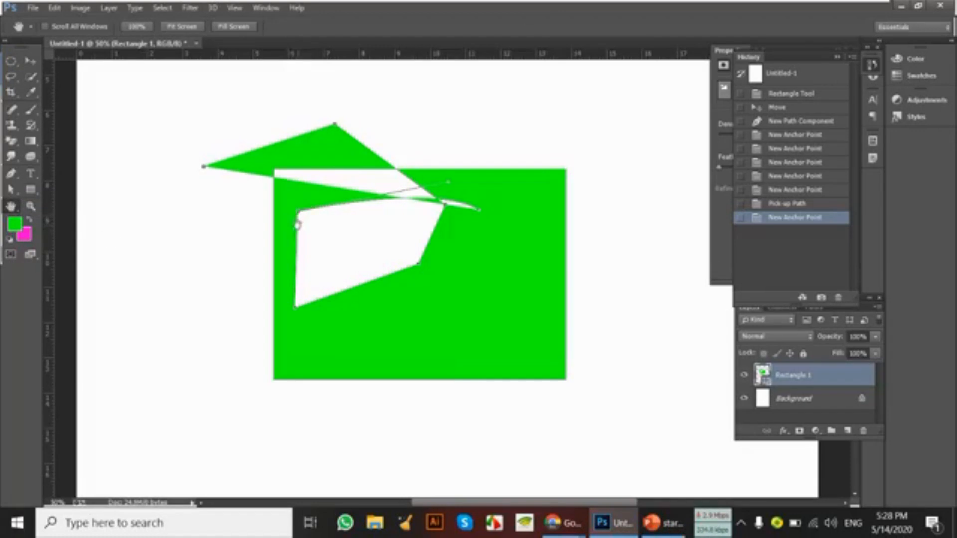
pyautogui.moveTo(298, 225); pyautogui.dragTo(359, 233)
pyautogui.moveTo(565, 166); pyautogui.dragTo(529, 186)
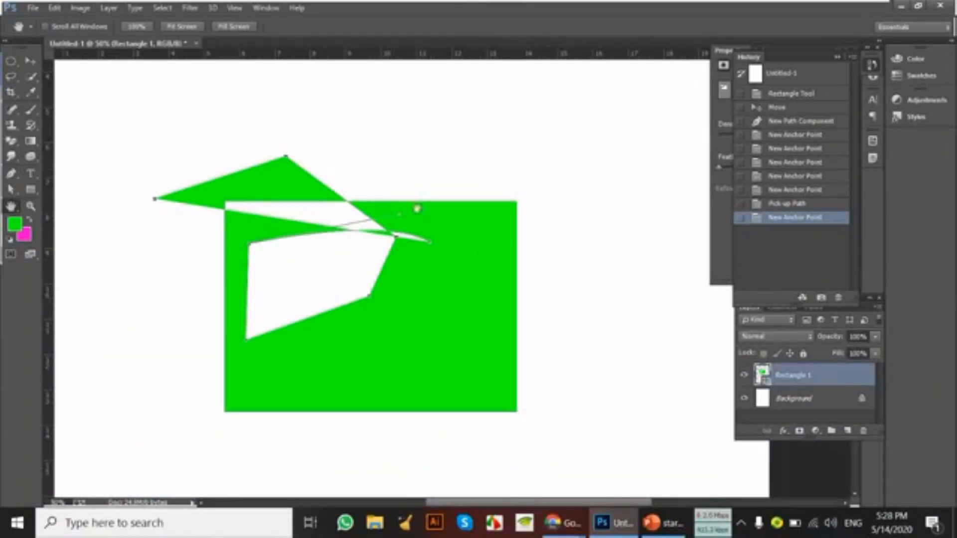
# Move the green shape to the right and slightly up on the page with the Move tool.
pyautogui.click(25, 65)
pyautogui.moveTo(243, 195); pyautogui.dragTo(360, 166)
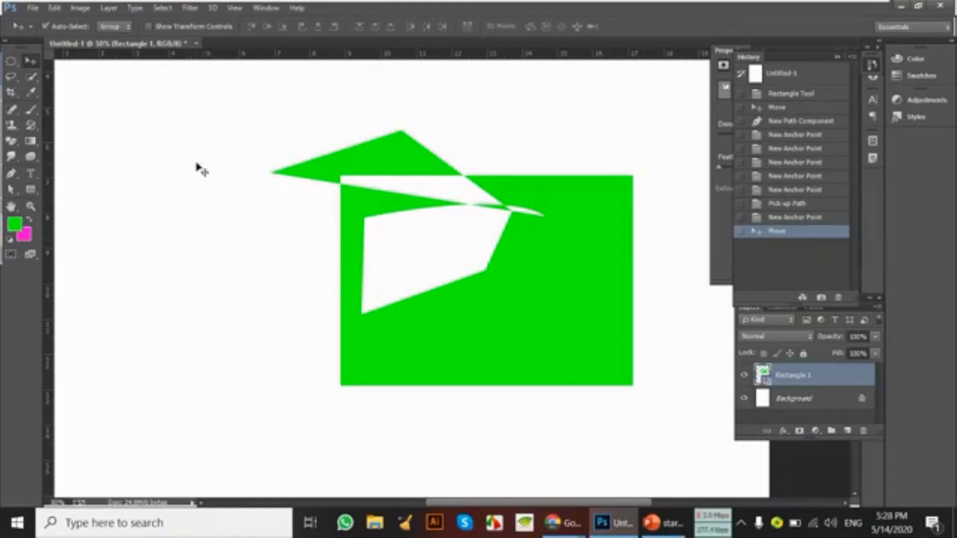
# Rotate the canvas view to -172° with the Rotate View tool, zoom out to 16.67%, and turn the page to a counterclockwise tilt.
pyautogui.click(12, 206)
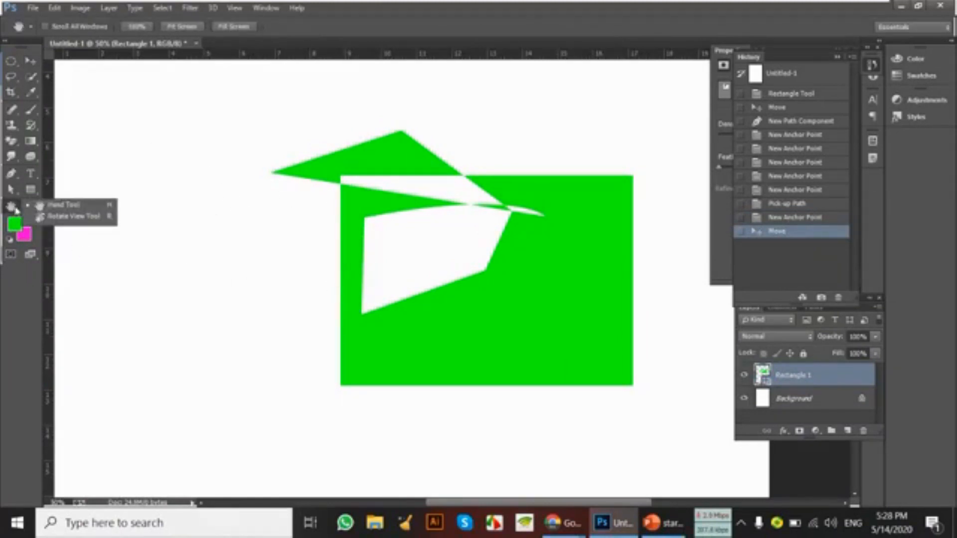
pyautogui.click(15, 208)
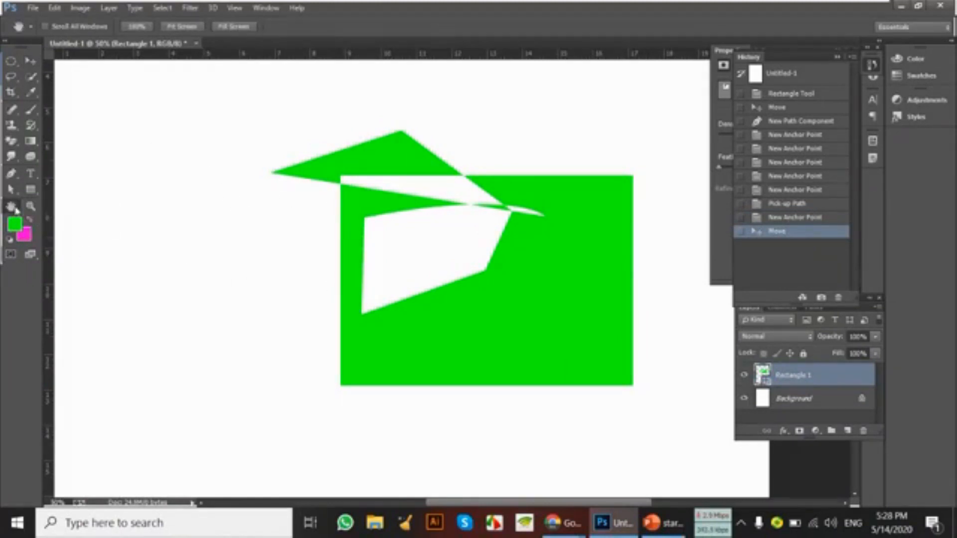
pyautogui.click(14, 208)
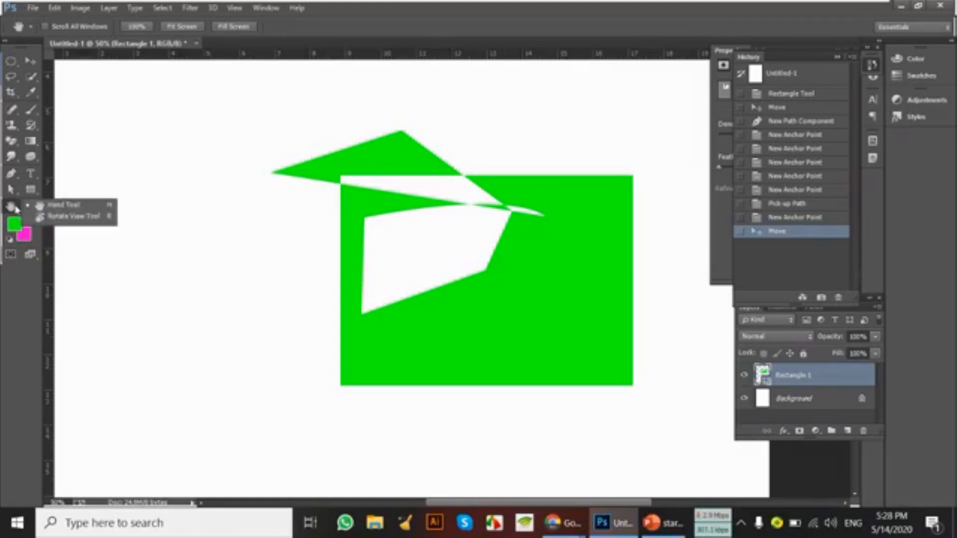
pyautogui.click(63, 221)
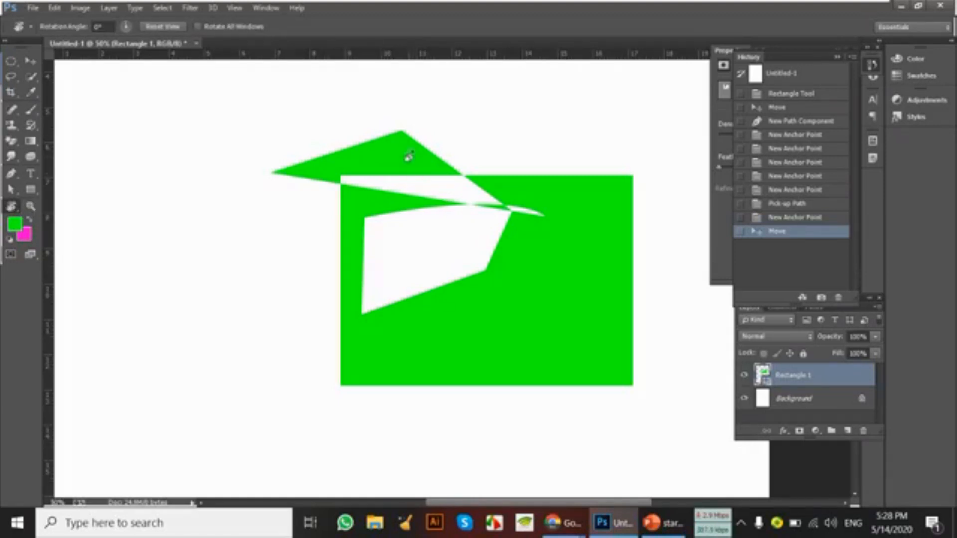
pyautogui.moveTo(622, 217); pyautogui.dragTo(359, 289)
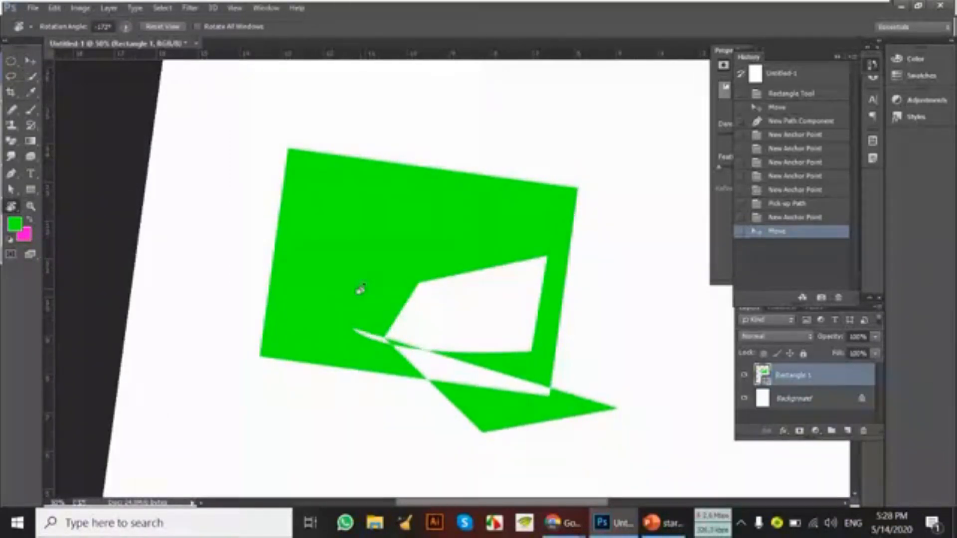
pyautogui.hotkey('ctrl', '-')
pyautogui.hotkey('ctrl', '-')
pyautogui.hotkey('ctrl', '-')
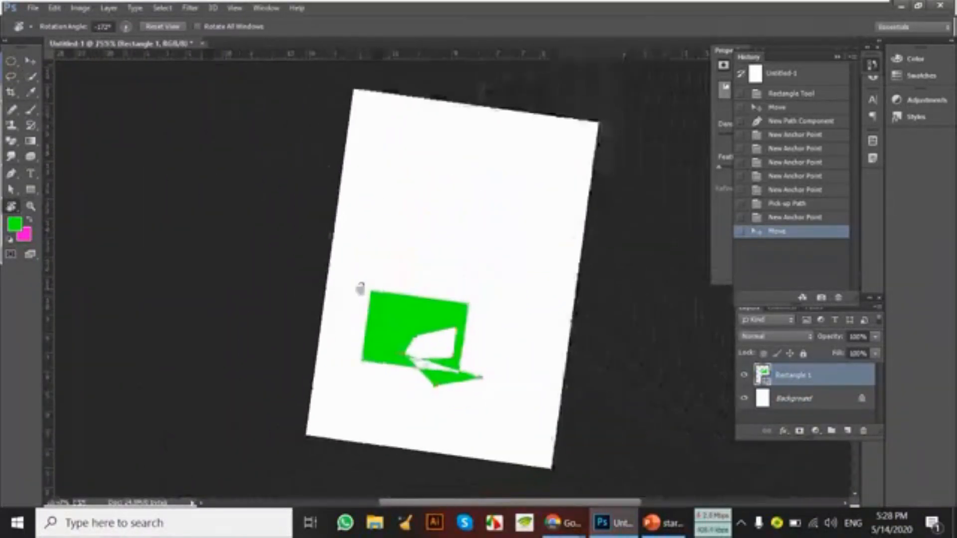
pyautogui.moveTo(361, 281); pyautogui.dragTo(513, 321)
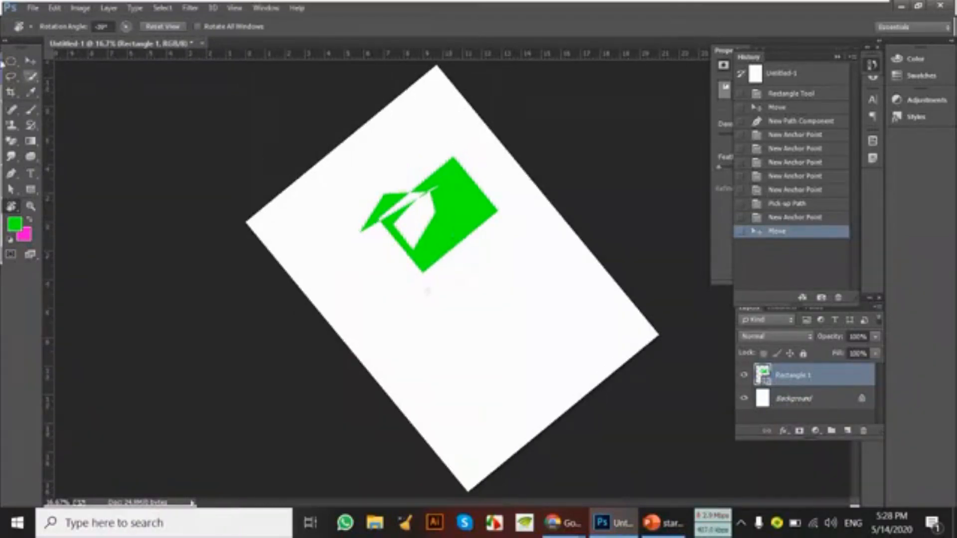
# Move the green shape slightly downward on the tilted page.
pyautogui.click(31, 61)
pyautogui.moveTo(454, 194); pyautogui.dragTo(463, 227)
# Rotate the canvas view to 0°, 90° and other angles with the Rotate View tool, and reset the view.
pyautogui.click(12, 207)
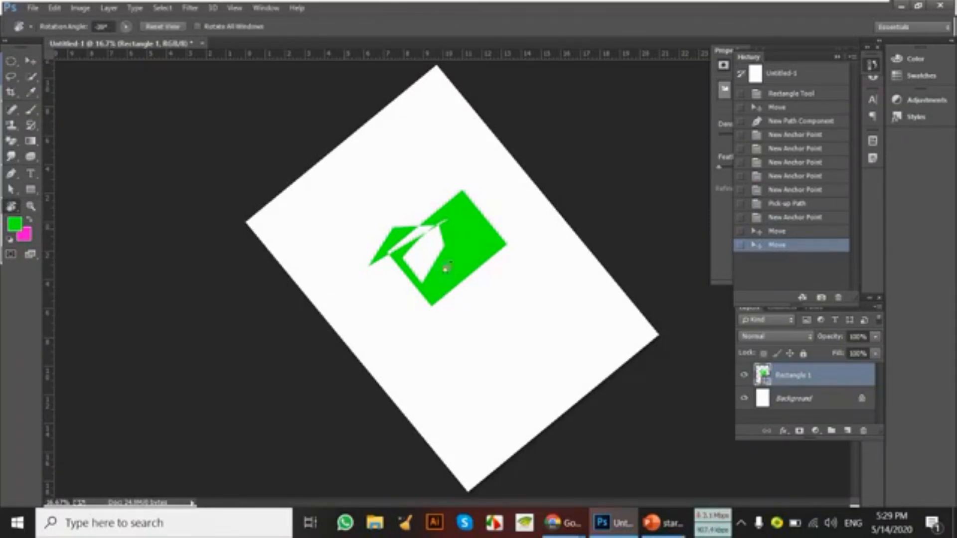
pyautogui.moveTo(523, 252); pyautogui.dragTo(516, 302)
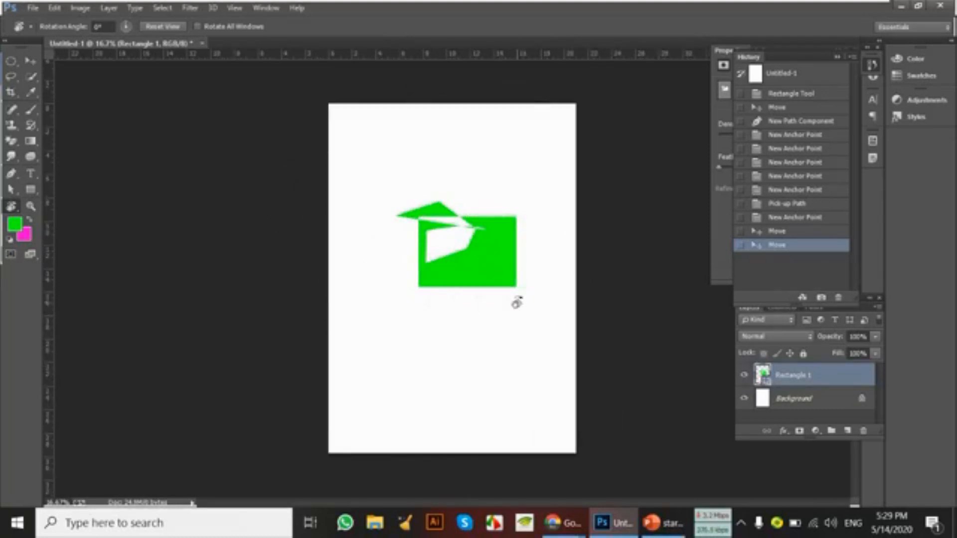
pyautogui.moveTo(530, 205); pyautogui.dragTo(500, 333)
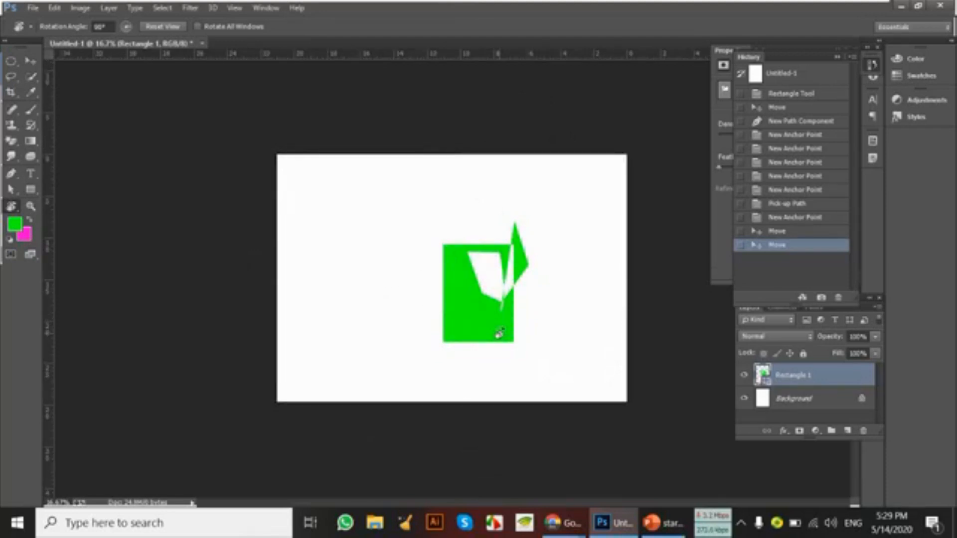
pyautogui.moveTo(533, 282); pyautogui.dragTo(365, 275)
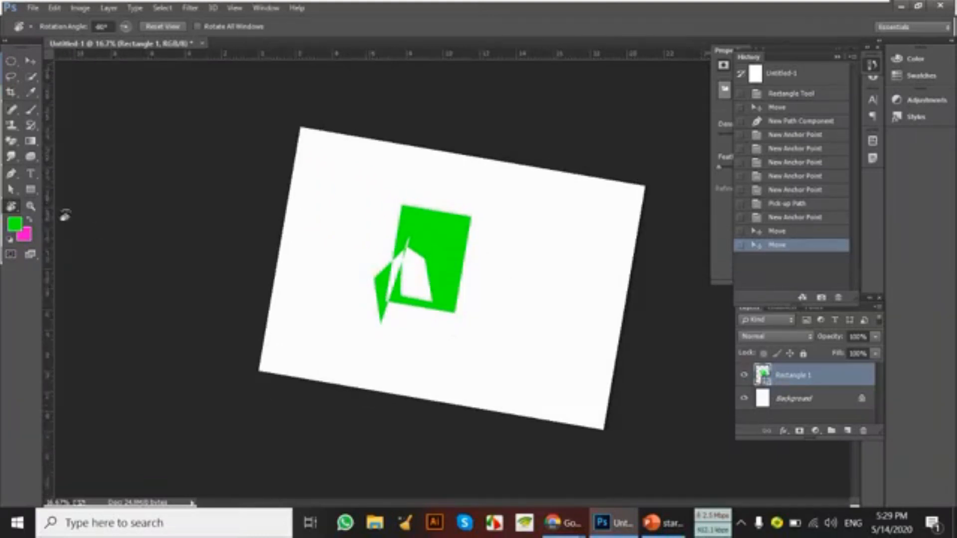
pyautogui.click(125, 32)
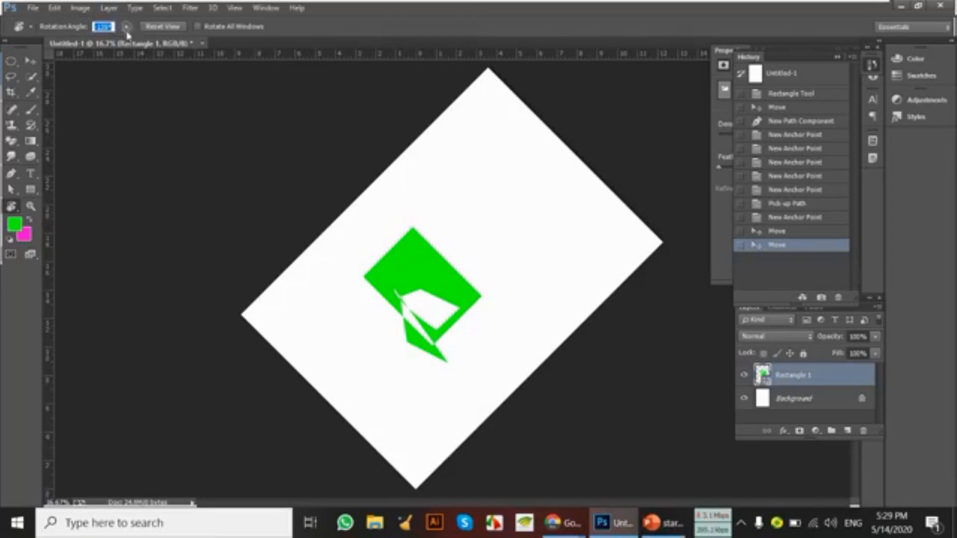
pyautogui.click(172, 31)
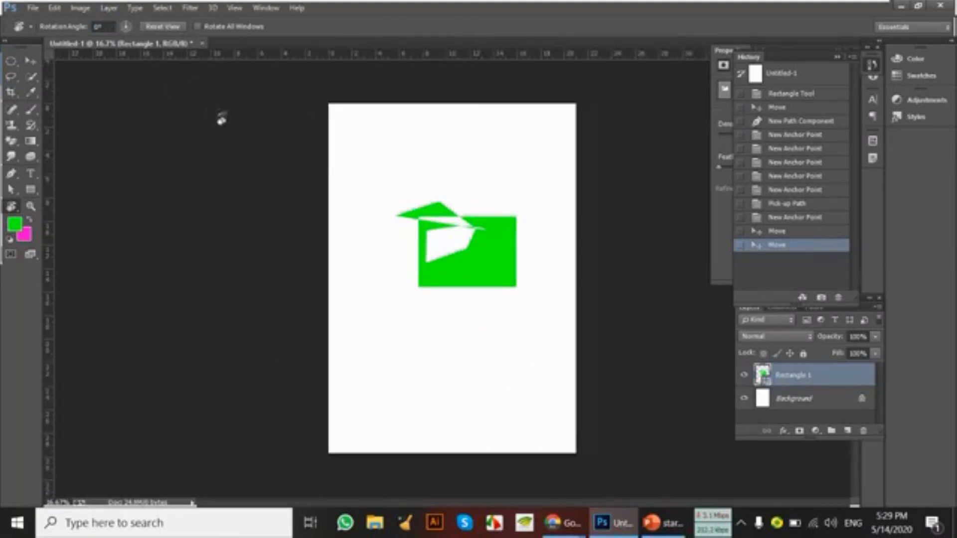
# Zoom in on the green shape to 66.7% with the Zoom tool.
pyautogui.rightClick(13, 208)
pyautogui.click(30, 206)
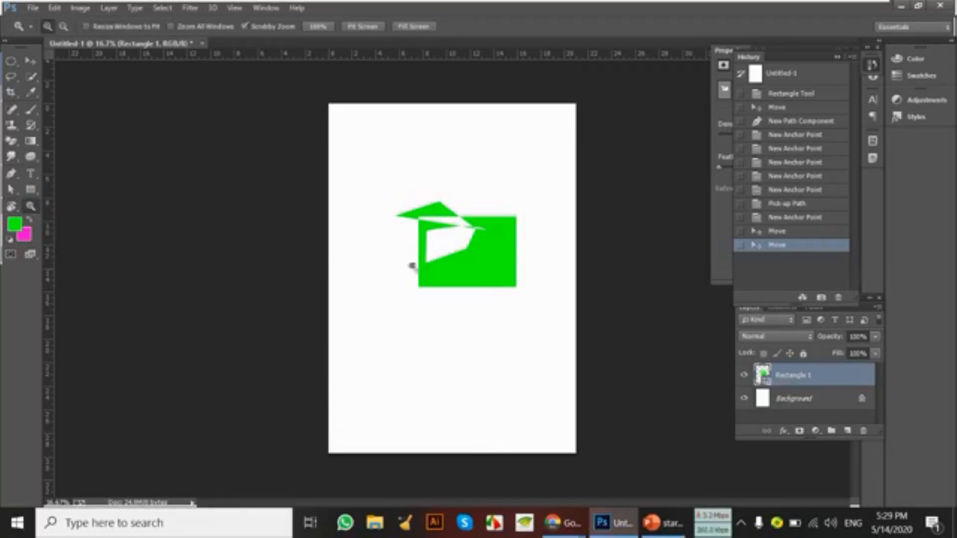
pyautogui.click(447, 228)
pyautogui.click(447, 227)
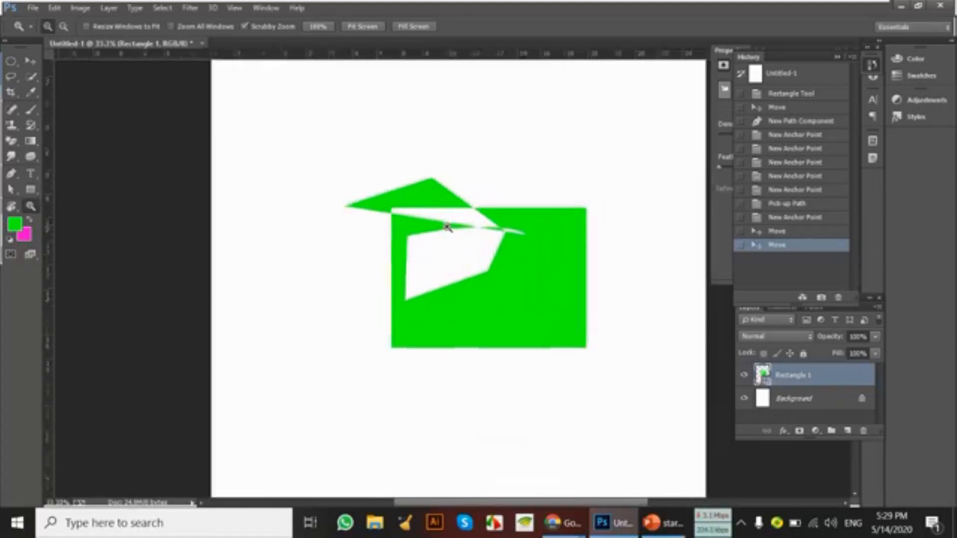
pyautogui.click(446, 228)
pyautogui.click(447, 226)
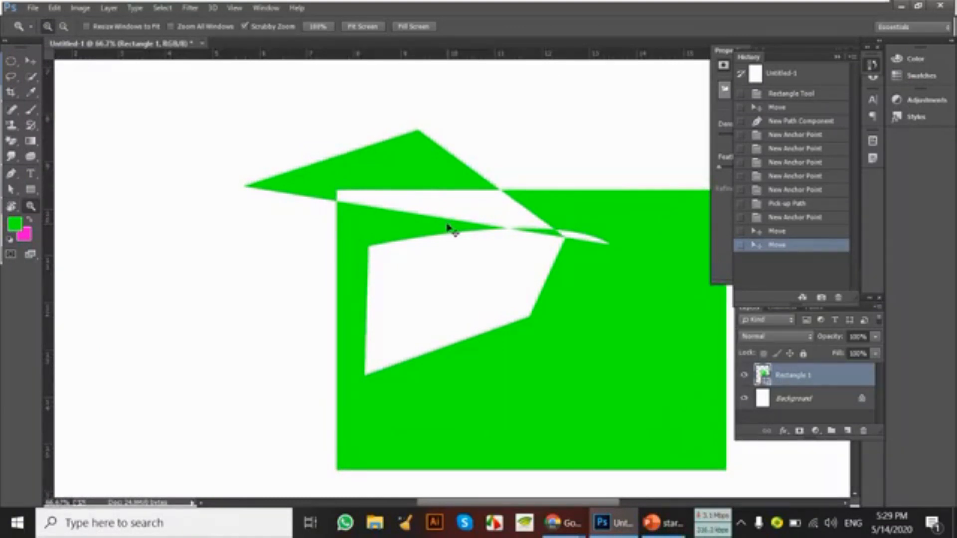
# Zoom the page repeatedly out and in, going down to 12.5% and finishing at 33.3%.
pyautogui.hotkey('ctrl', '-')
pyautogui.hotkey('ctrl', '-')
pyautogui.hotkey('ctrl', '-')
pyautogui.hotkey('ctrl', '-')
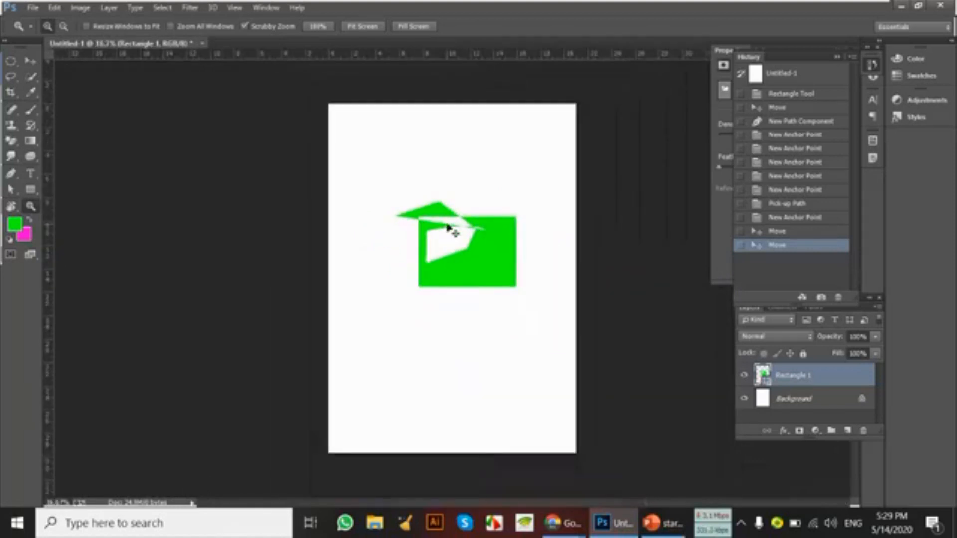
pyautogui.hotkey('ctrl', '+')
pyautogui.hotkey('ctrl', '-')
pyautogui.hotkey('ctrl', '-')
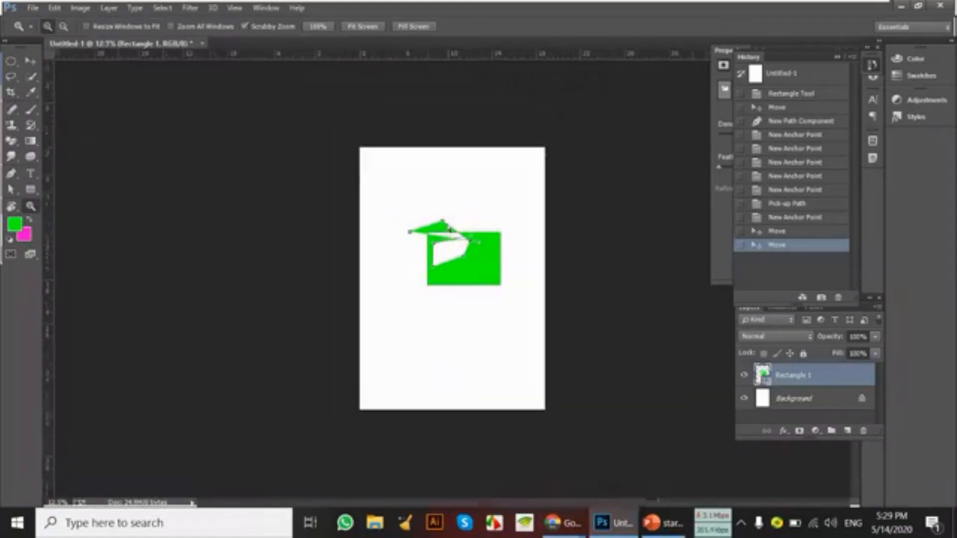
pyautogui.hotkey('ctrl', '+')
pyautogui.hotkey('ctrl', '+')
pyautogui.hotkey('ctrl', '+')
pyautogui.hotkey('ctrl', '+')
pyautogui.hotkey('ctrl', '-')
pyautogui.hotkey('ctrl', '-')
pyautogui.hotkey('ctrl', '-')
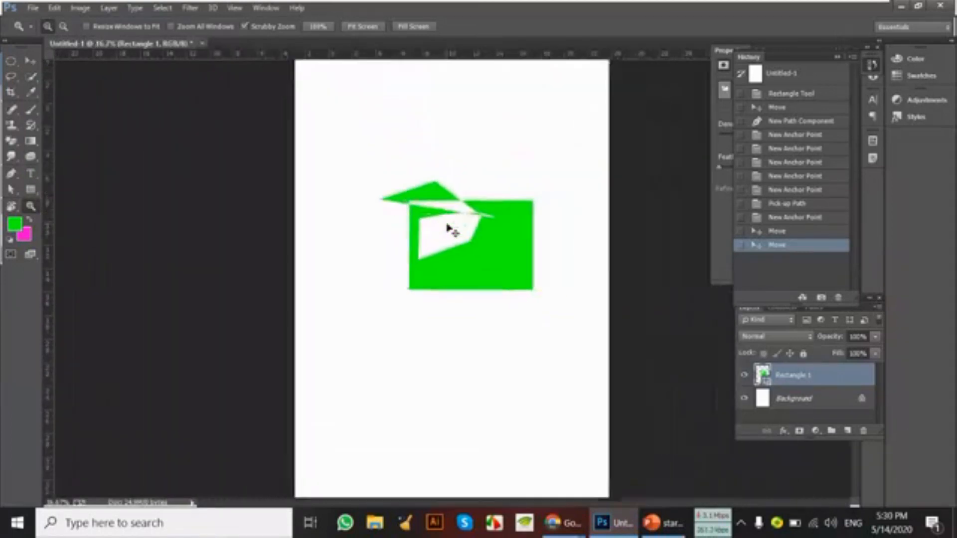
pyautogui.hotkey('ctrl', '+')
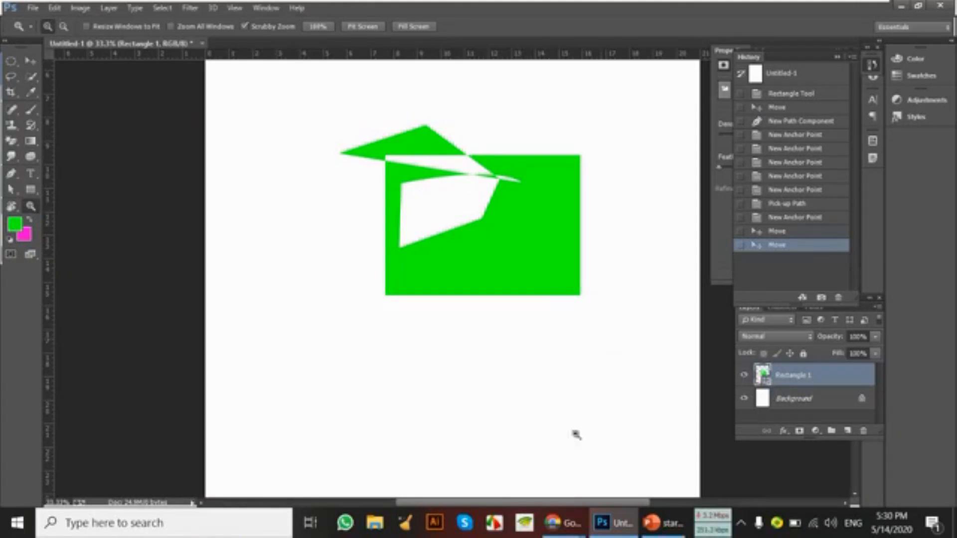
# Switch to the browser's Facebook Live Producer page to check the viewer comments.
pyautogui.moveTo(562, 522)
pyautogui.click(459, 456)
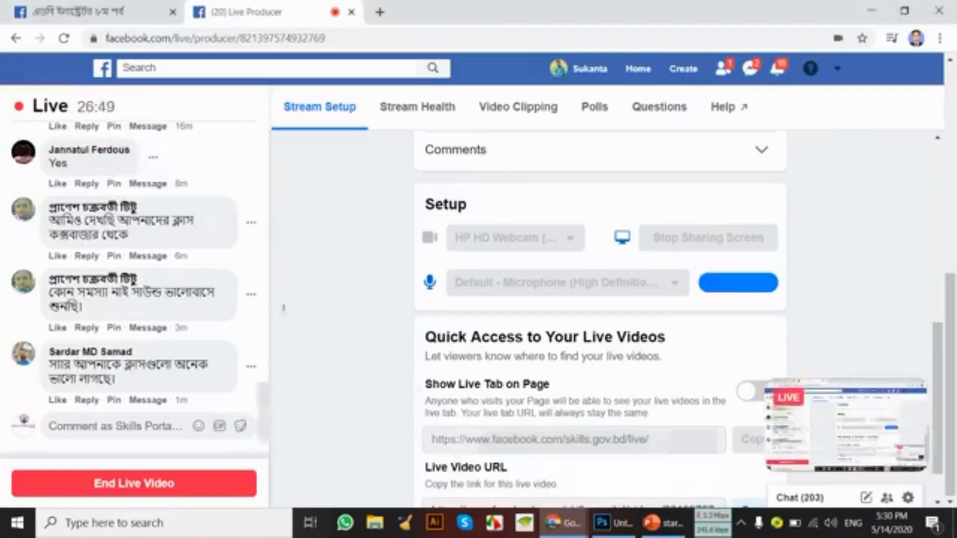